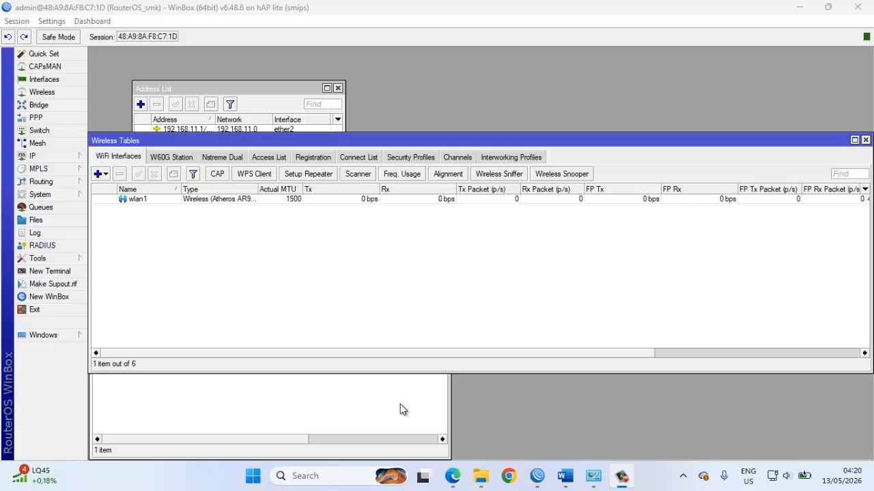
Set the neighbor discovery interface to dynamic and save the discovery settings.
{"action": "left_click", "coordinate": [55, 158]}
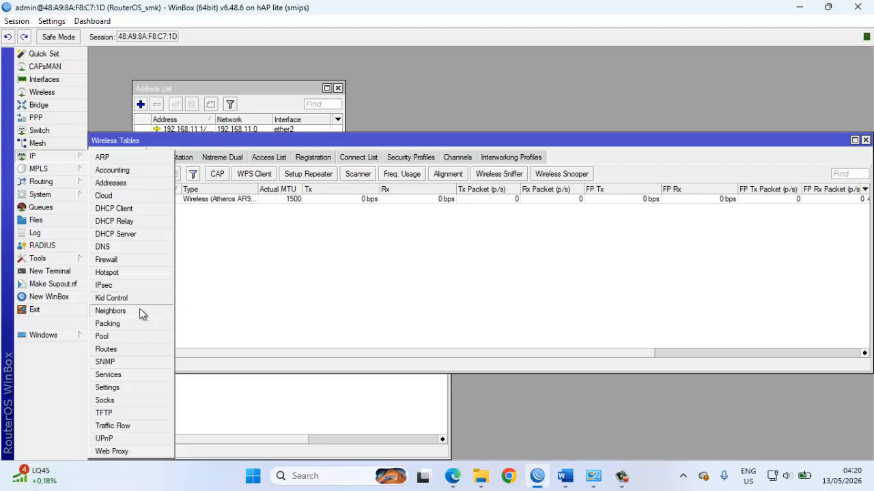
{"action": "left_click", "coordinate": [113, 311]}
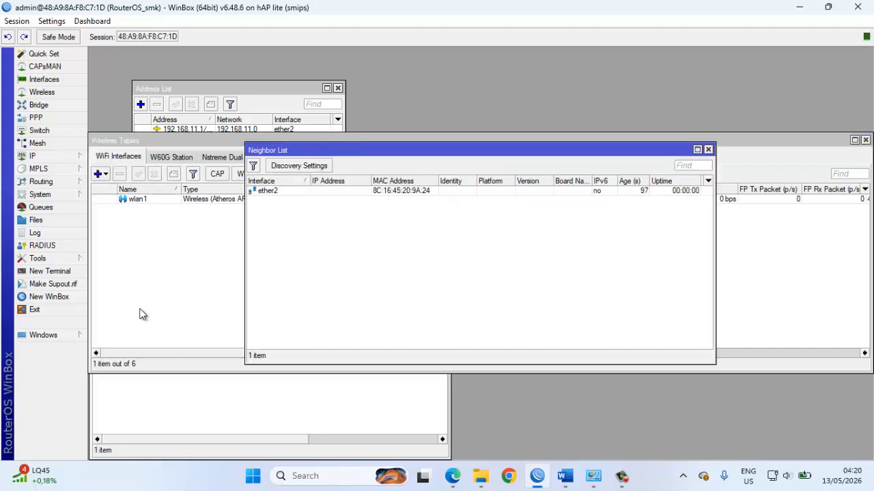
{"action": "left_click", "coordinate": [290, 168]}
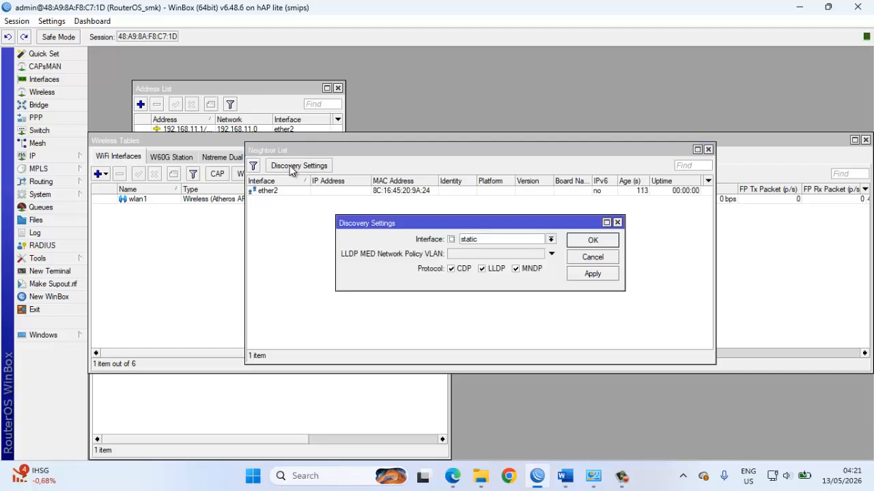
{"action": "left_click", "coordinate": [489, 240]}
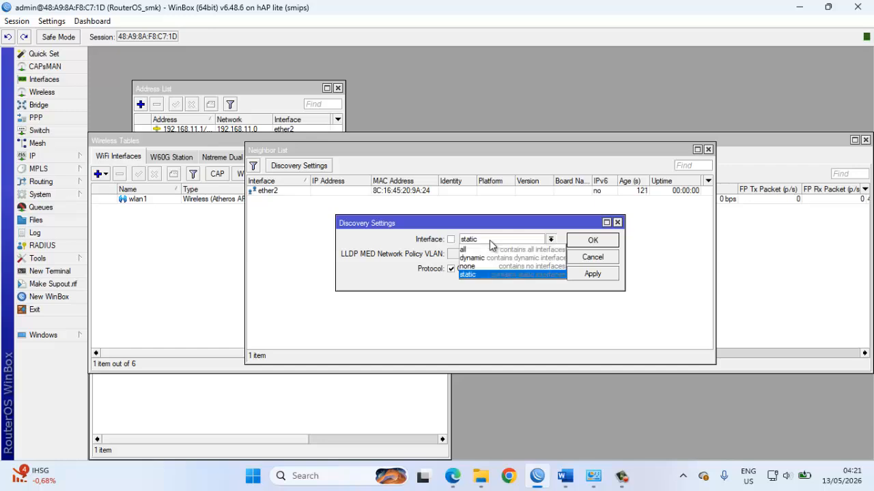
{"action": "left_click", "coordinate": [477, 259]}
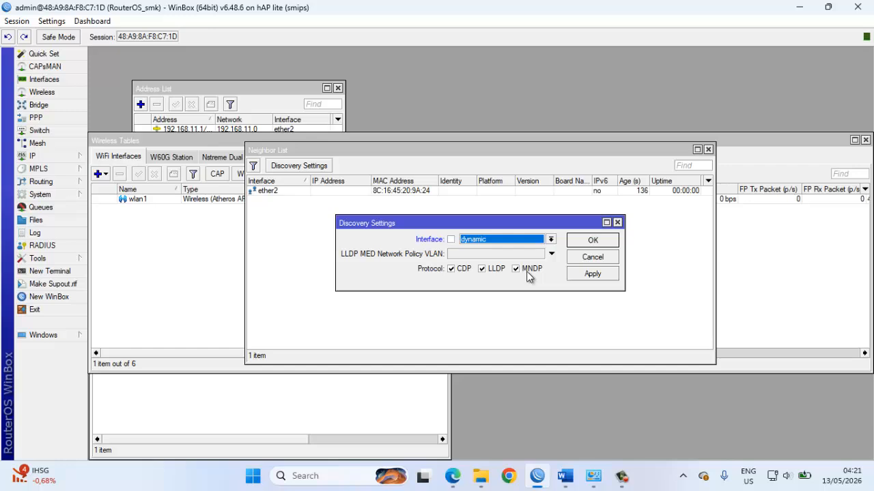
{"action": "left_click", "coordinate": [591, 242]}
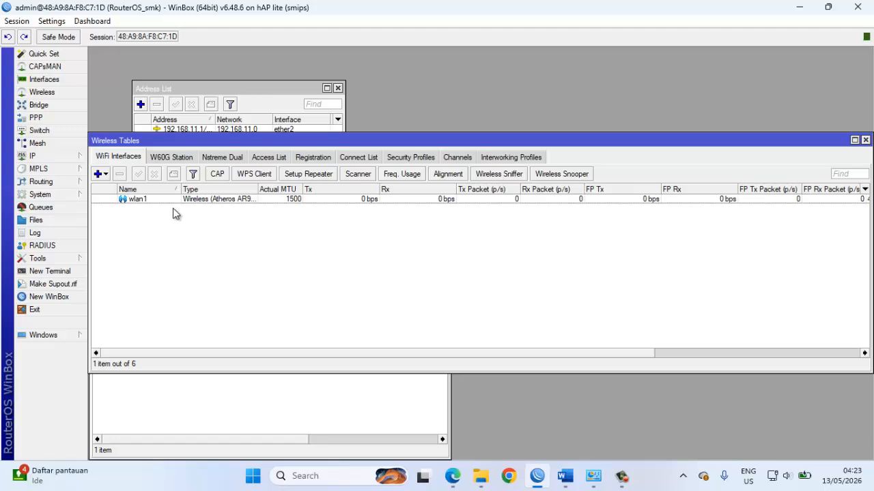
Display the router's IP service list and launch Zenmap.
{"action": "left_click", "coordinate": [54, 158]}
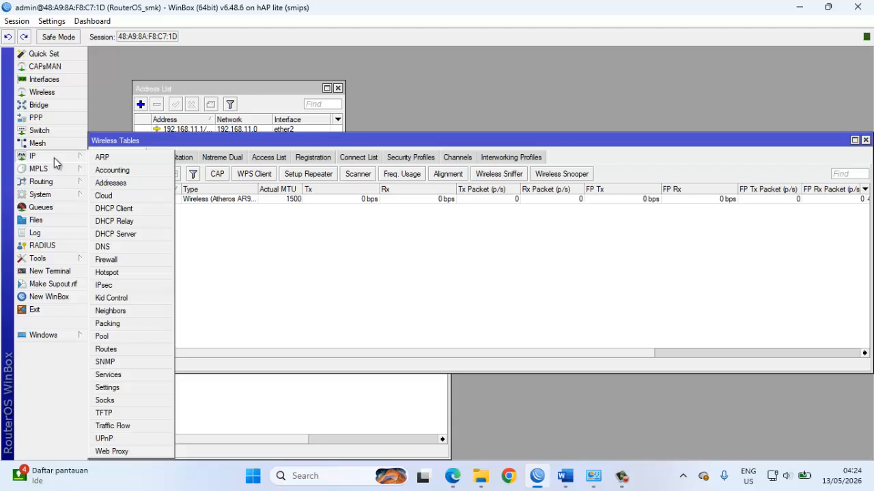
{"action": "left_click", "coordinate": [134, 376]}
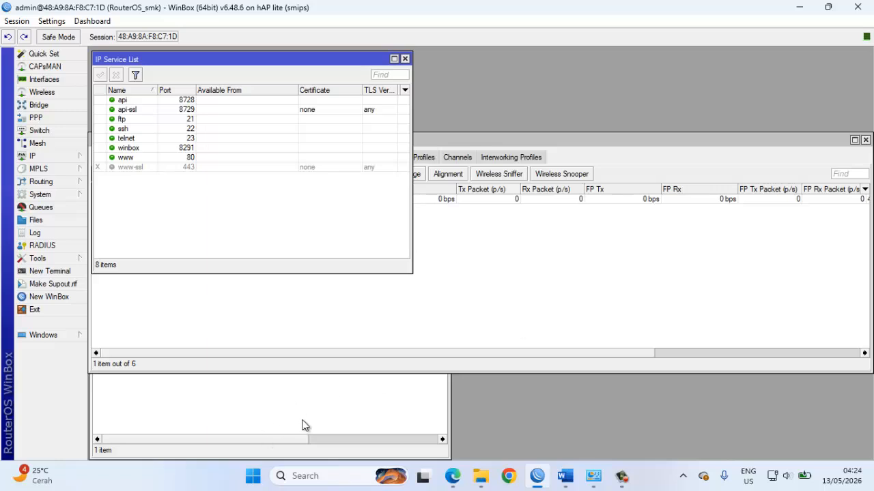
{"action": "left_click", "coordinate": [263, 476]}
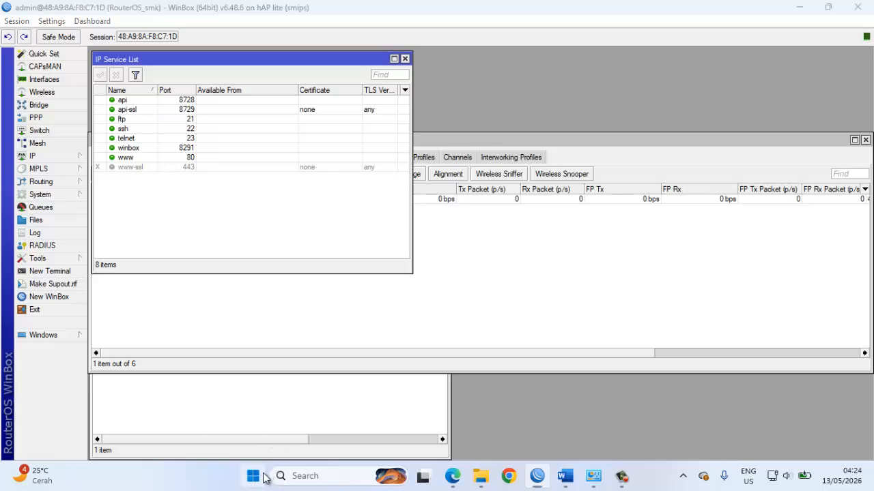
{"action": "type", "text": "zen"}
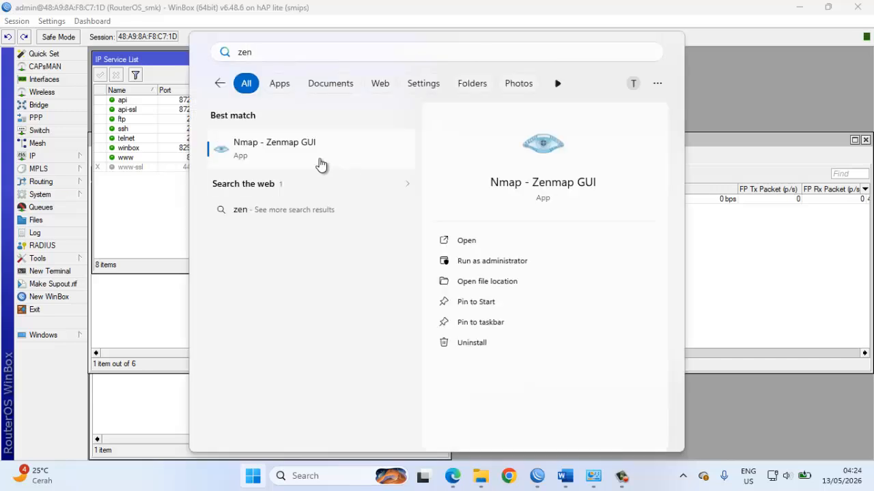
{"action": "left_click", "coordinate": [321, 164]}
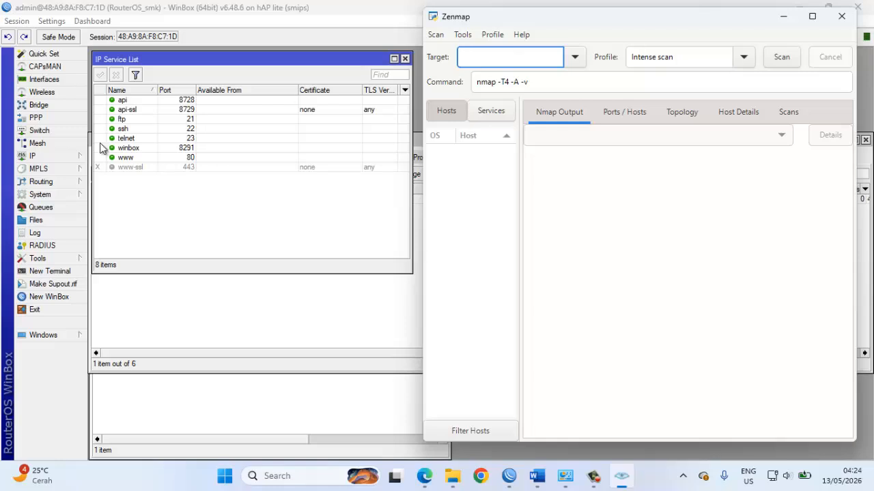
Switch to WinBox and show the IP address list with the Address column wide enough to read ether1's full address.
{"action": "left_click", "coordinate": [49, 156]}
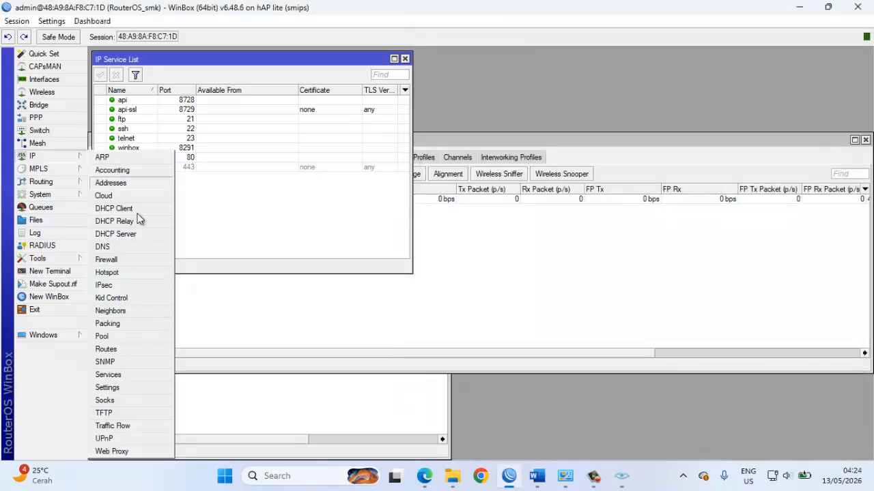
{"action": "left_click", "coordinate": [110, 184]}
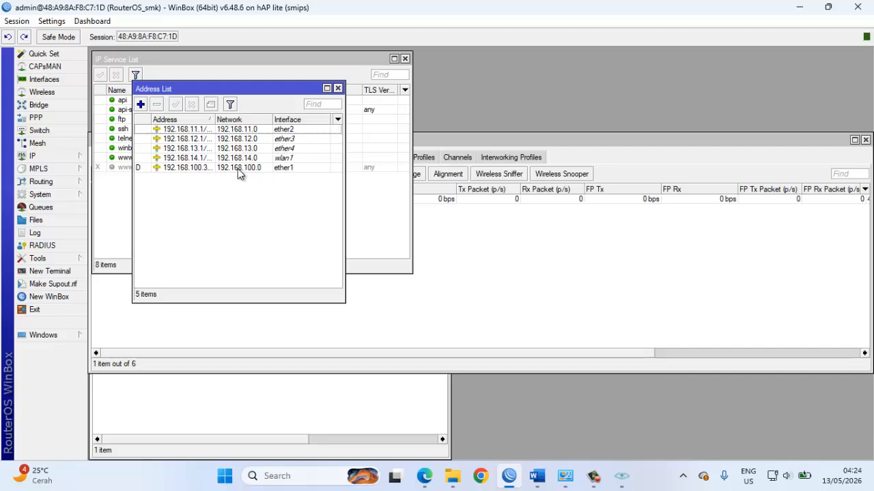
{"action": "left_click", "coordinate": [202, 166]}
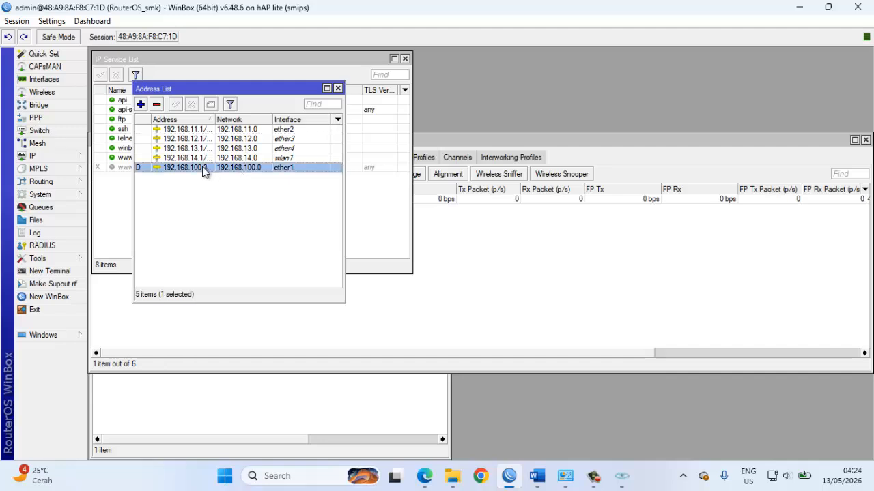
{"action": "left_click_drag", "start_coordinate": [214, 120], "coordinate": [232, 121]}
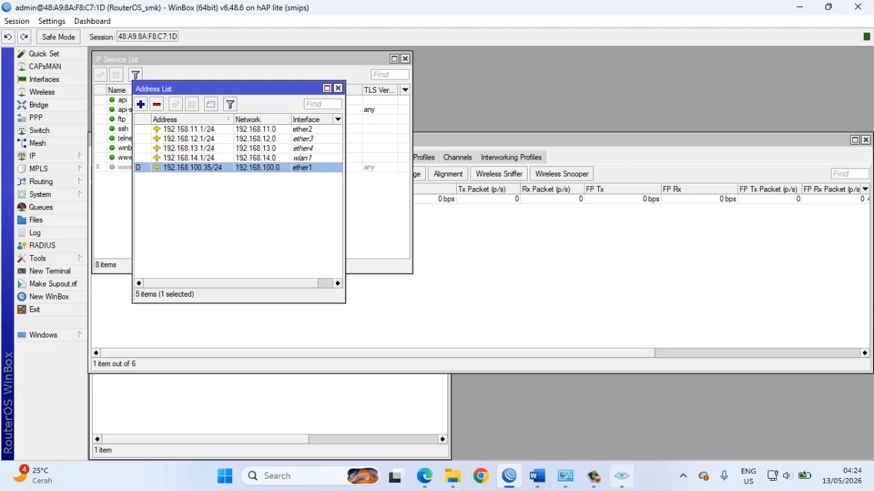
Switch to Zenmap and run an Intense scan on target 192.168.100.35.
{"action": "left_click", "coordinate": [621, 481]}
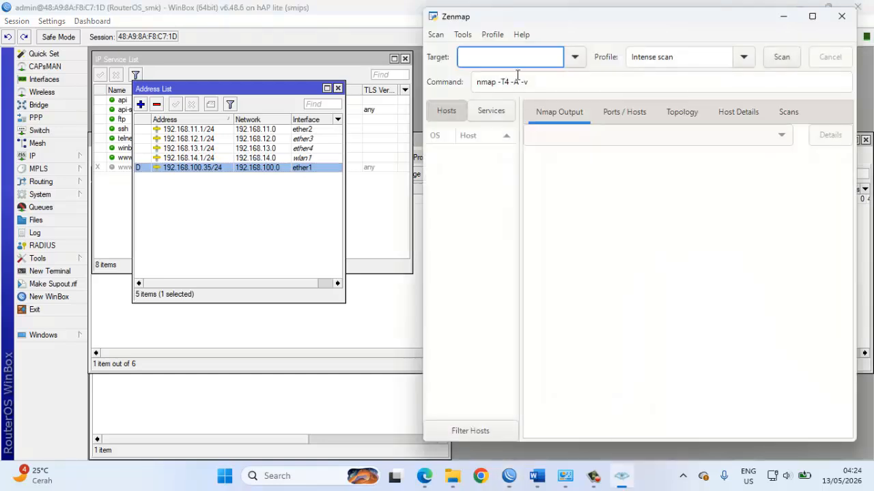
{"action": "type", "text": "192."}
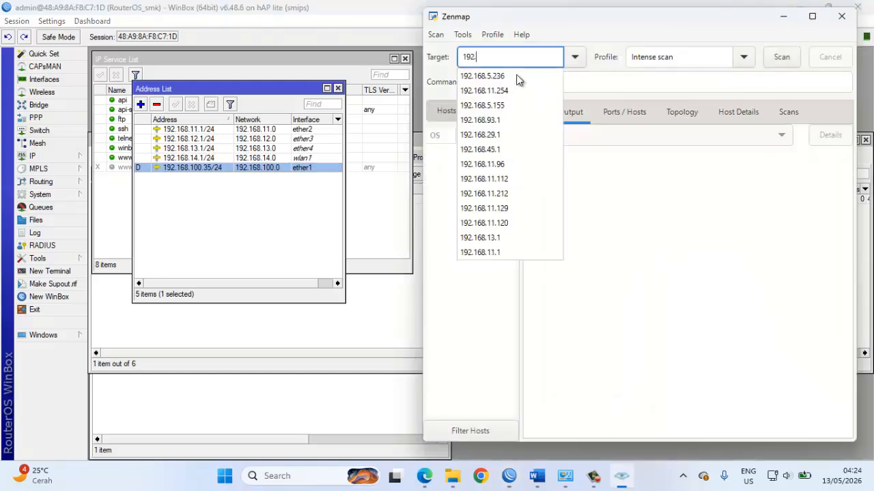
{"action": "type", "text": "168"}
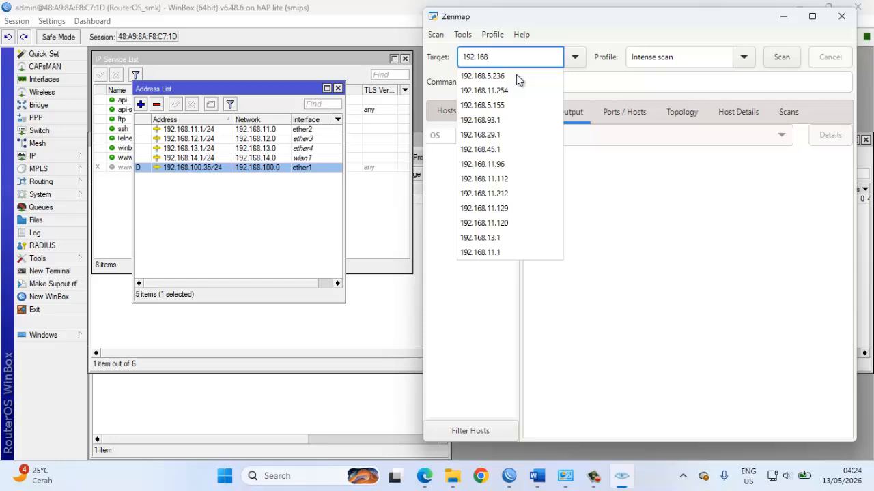
{"action": "type", "text": ".100"}
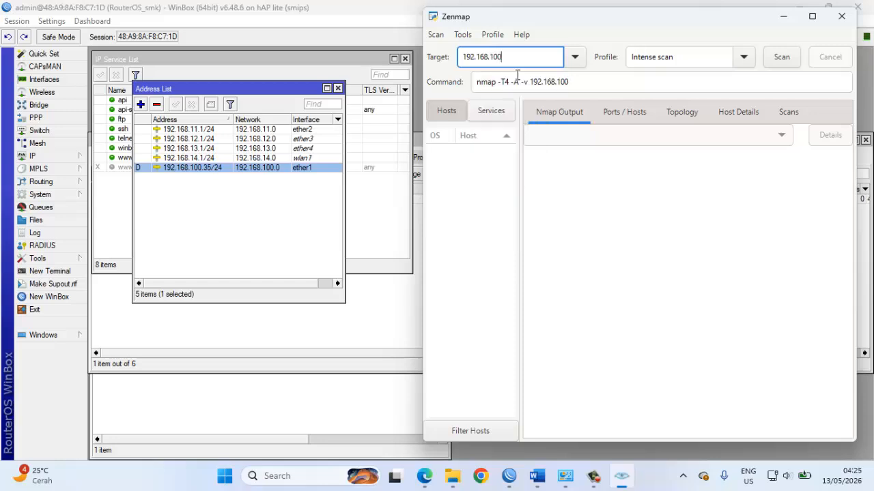
{"action": "type", "text": ".35"}
{"action": "left_click", "coordinate": [782, 60]}
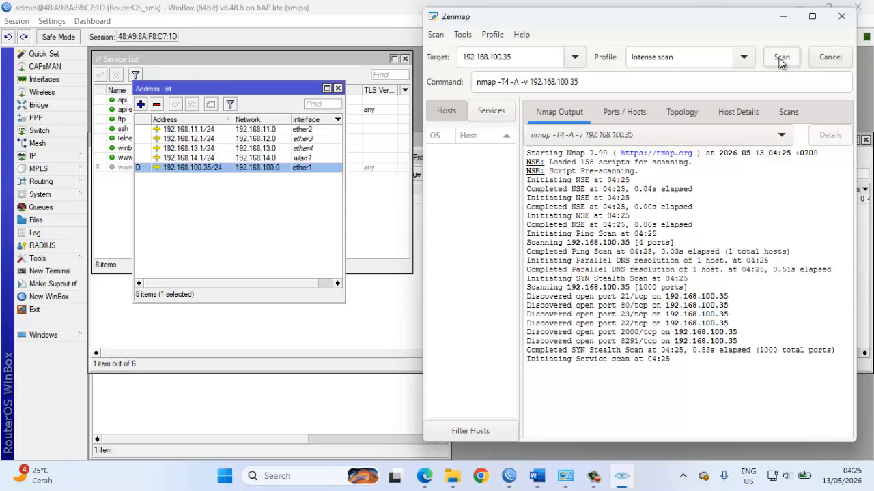
Move the WinBox address list clear of the service entries and review the open ports in Zenmap's scan report.
{"action": "left_click_drag", "start_coordinate": [285, 89], "coordinate": [274, 215]}
{"action": "left_click", "coordinate": [624, 475]}
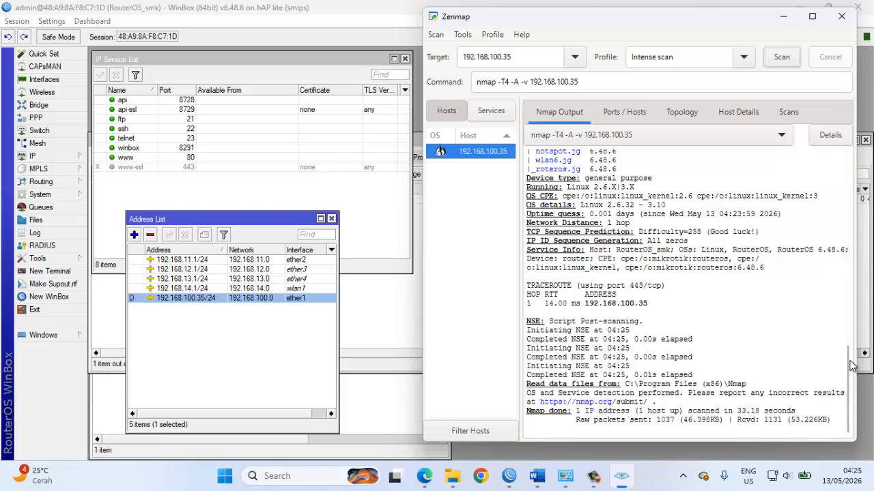
{"action": "left_click_drag", "start_coordinate": [846, 366], "coordinate": [846, 287]}
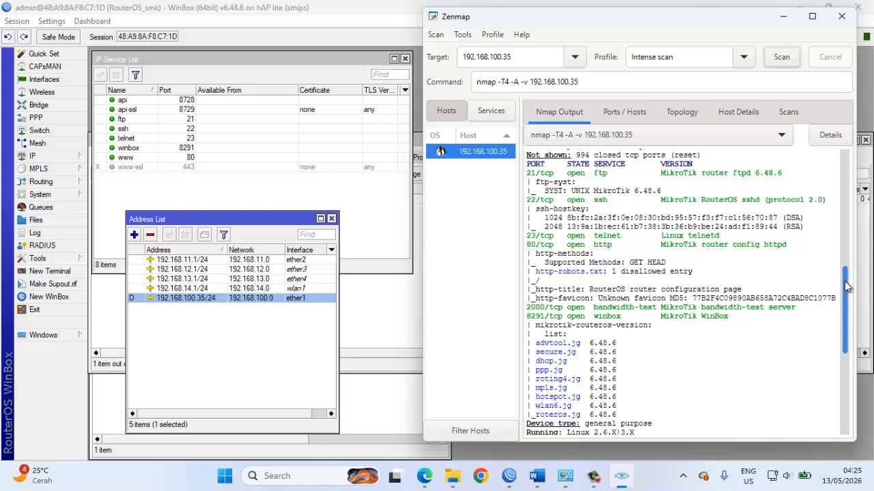
{"action": "mouse_move", "coordinate": [846, 287]}
{"action": "left_mouse_down"}
{"action": "mouse_move", "coordinate": [849, 217]}
{"action": "mouse_move", "coordinate": [852, 273]}
{"action": "left_mouse_up"}
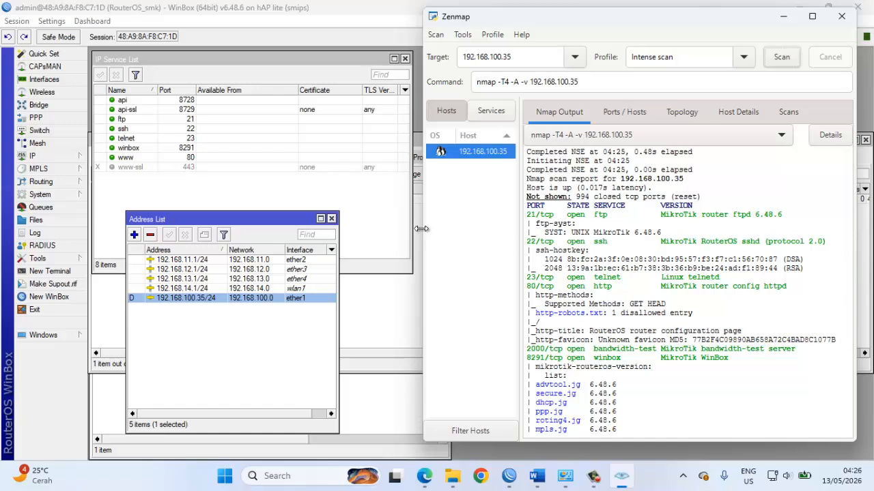
Switch to WinBox and set the ftp service's port to 2144.
{"action": "double_click", "coordinate": [190, 120]}
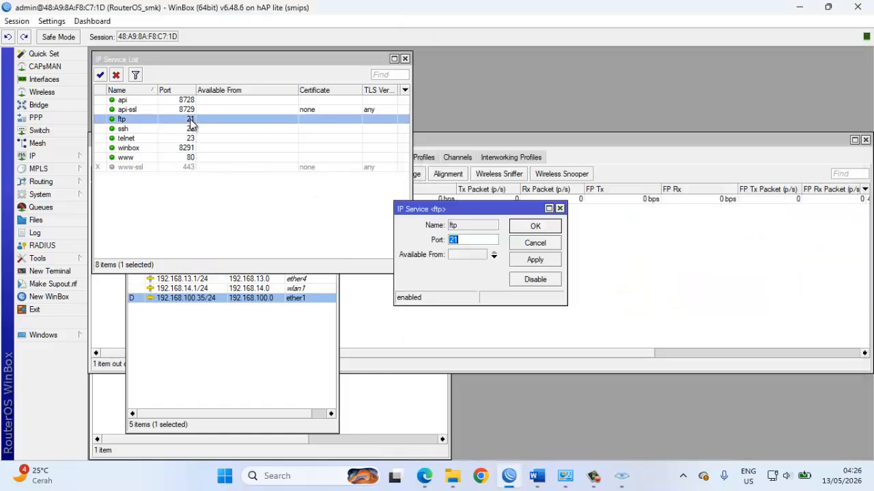
{"action": "left_click", "coordinate": [475, 239]}
{"action": "type", "text": "44"}
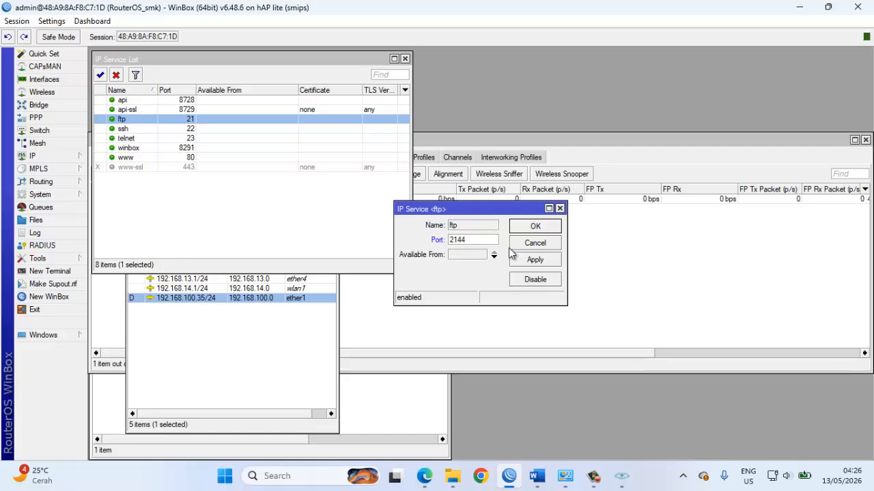
{"action": "left_click", "coordinate": [534, 265]}
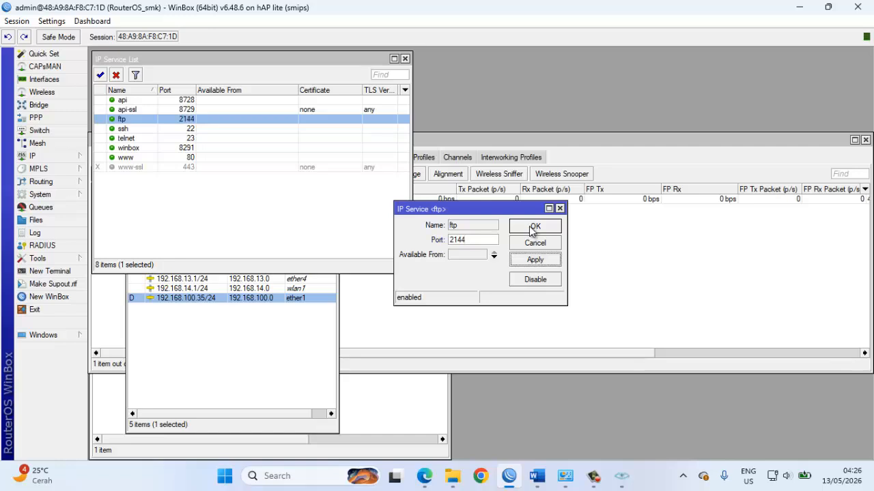
{"action": "left_click", "coordinate": [532, 228]}
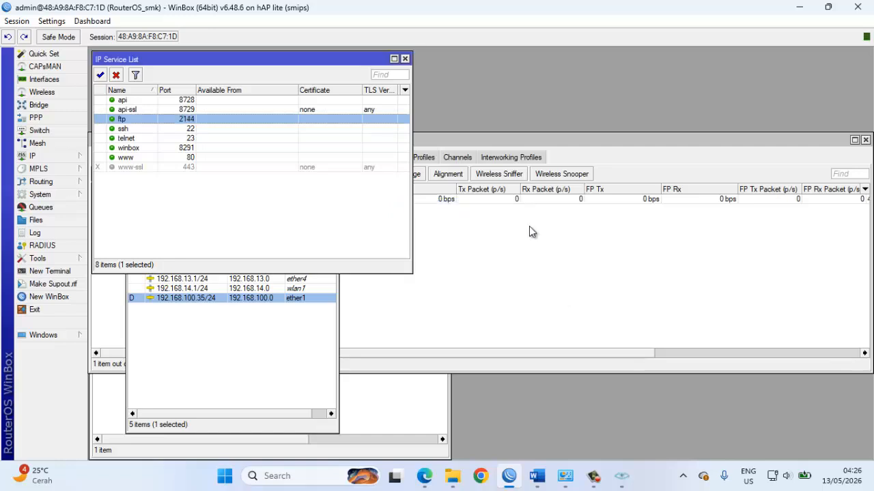
Rescan 192.168.100.35 in Zenmap and check the ftp service's port in the new report.
{"action": "left_click", "coordinate": [620, 475]}
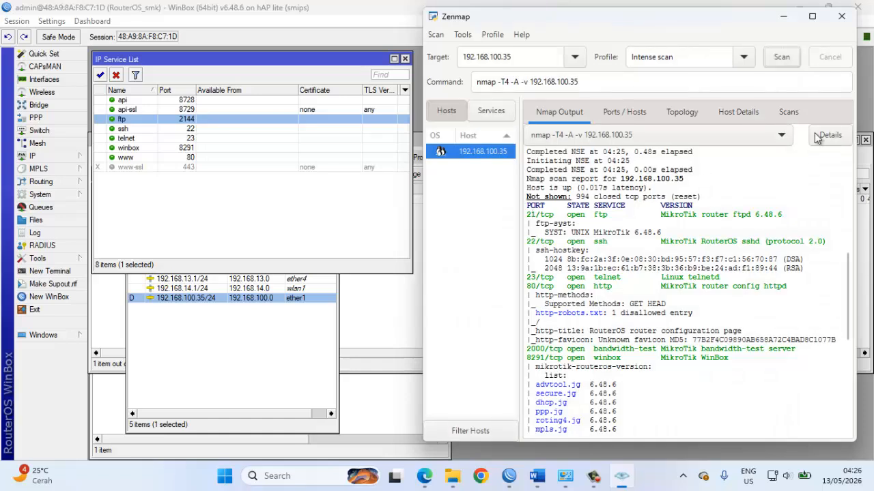
{"action": "left_click", "coordinate": [780, 57]}
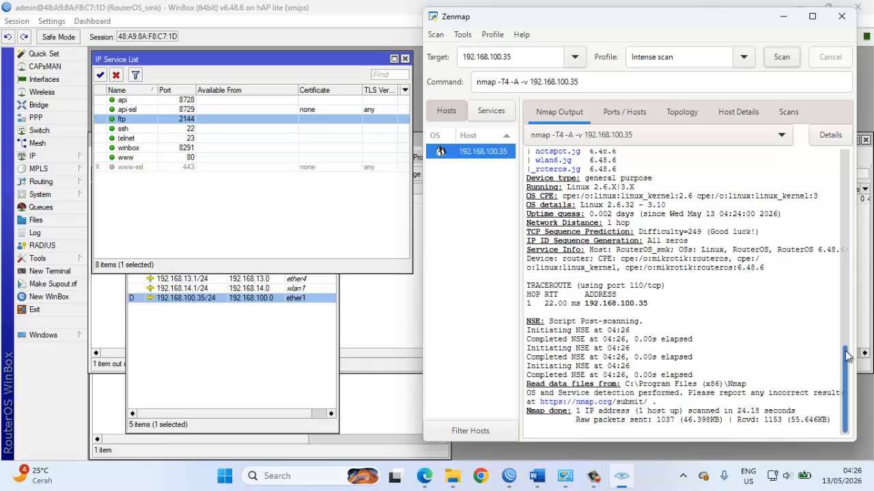
{"action": "left_click_drag", "start_coordinate": [846, 355], "coordinate": [844, 294]}
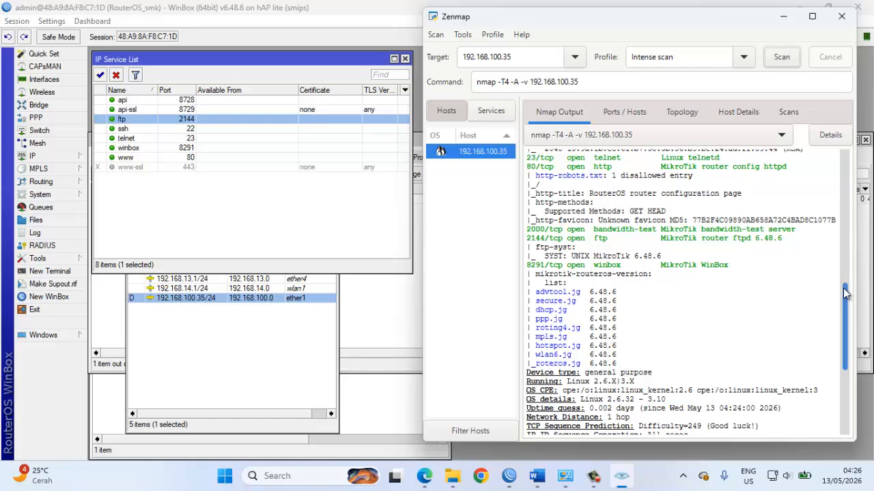
{"action": "left_click_drag", "start_coordinate": [845, 293], "coordinate": [850, 275]}
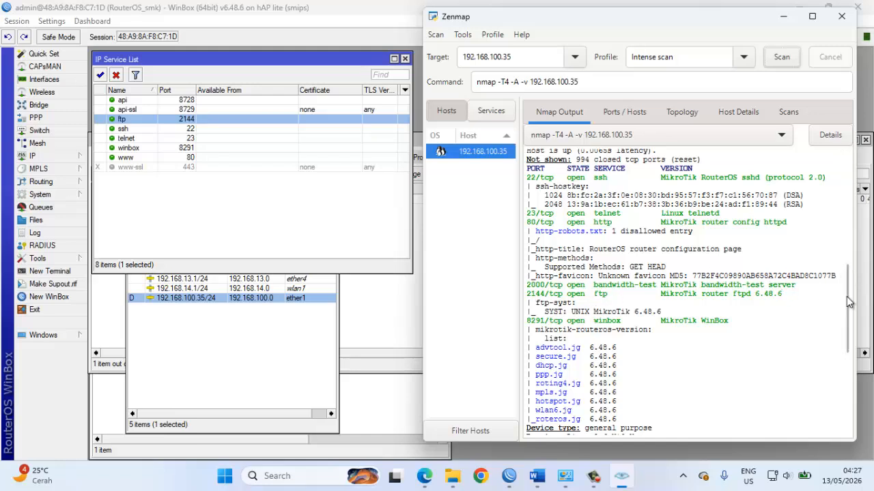
{"action": "scroll", "coordinate": [848, 302], "scroll_direction": "up", "scroll_amount": 2}
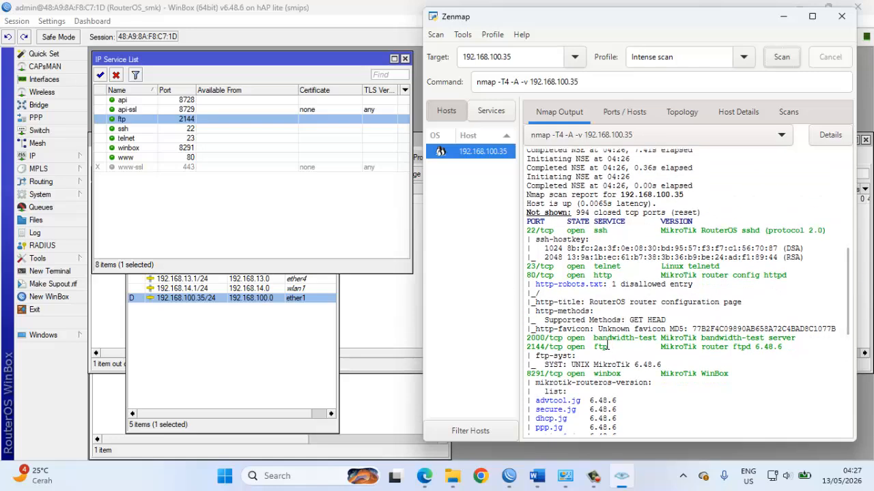
Switch to WinBox and set the ssh service's port to 2244.
{"action": "double_click", "coordinate": [189, 130]}
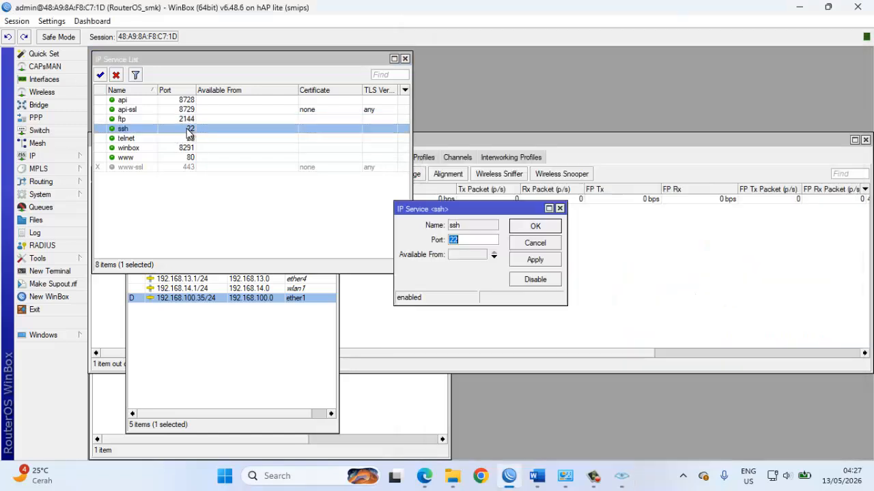
{"action": "left_click", "coordinate": [486, 240]}
{"action": "type", "text": "44"}
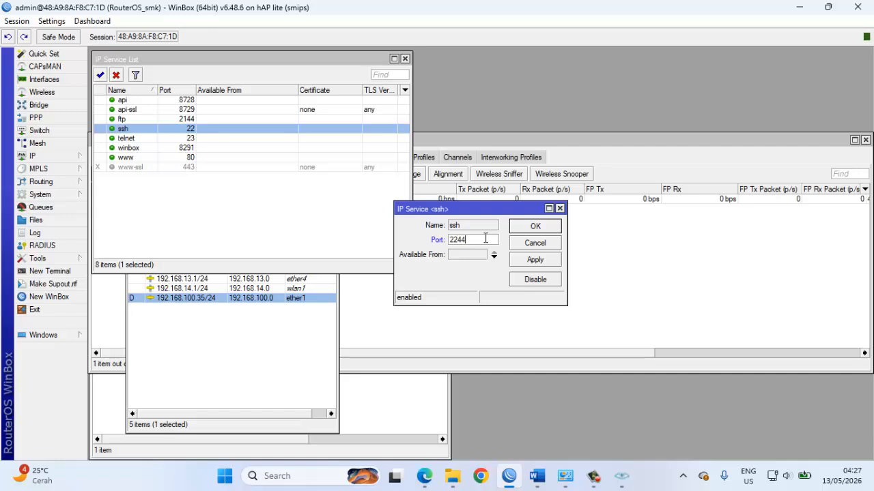
{"action": "left_click", "coordinate": [535, 260]}
{"action": "left_click", "coordinate": [537, 227]}
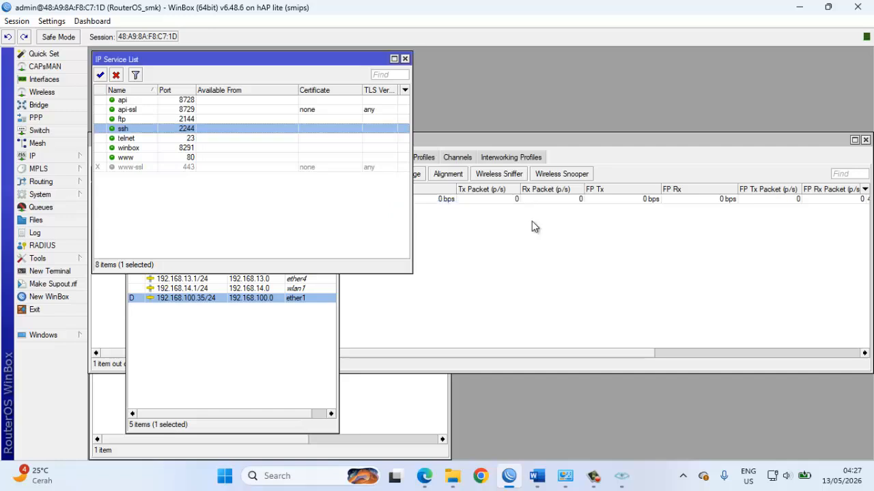
Switch to Zenmap, rescan 192.168.100.35 and check the new report for the ssh service's port.
{"action": "left_click", "coordinate": [626, 482]}
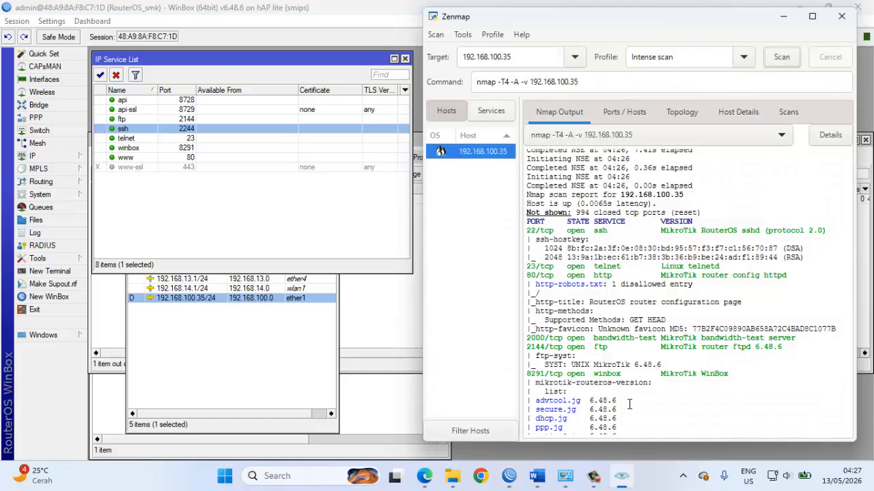
{"action": "left_click", "coordinate": [778, 62]}
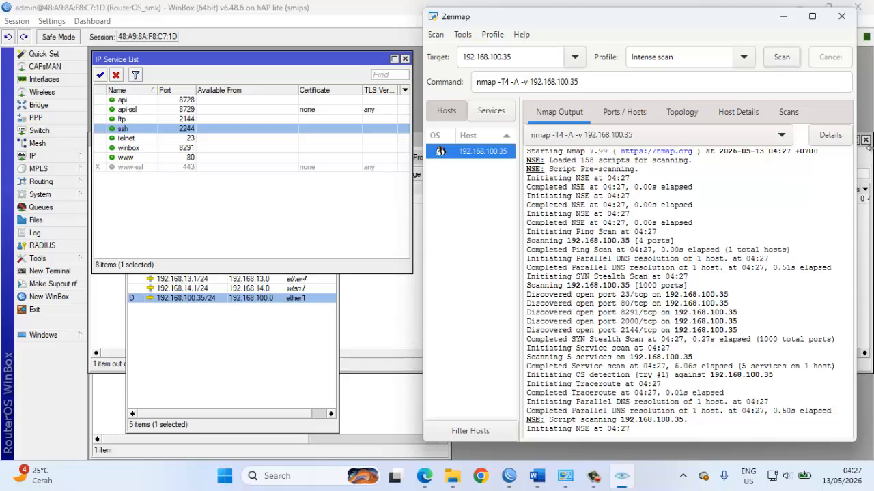
{"action": "left_click_drag", "start_coordinate": [848, 227], "coordinate": [852, 331]}
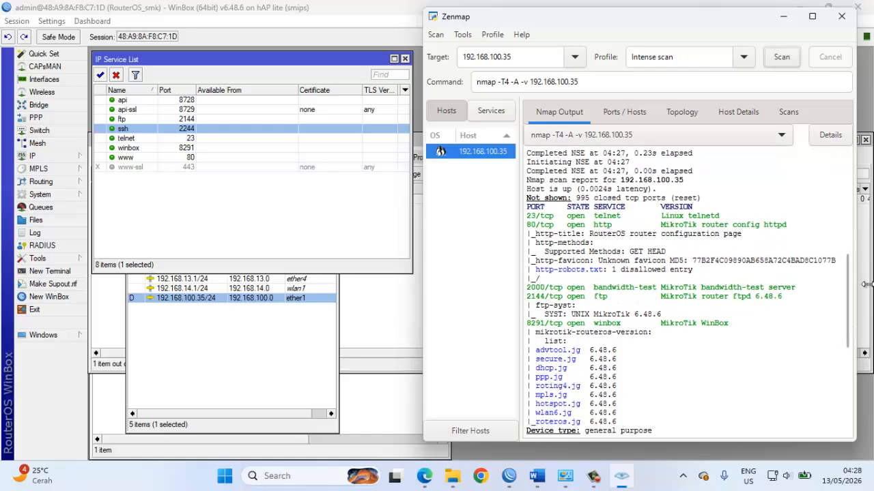
{"action": "left_click_drag", "start_coordinate": [852, 297], "coordinate": [827, 163]}
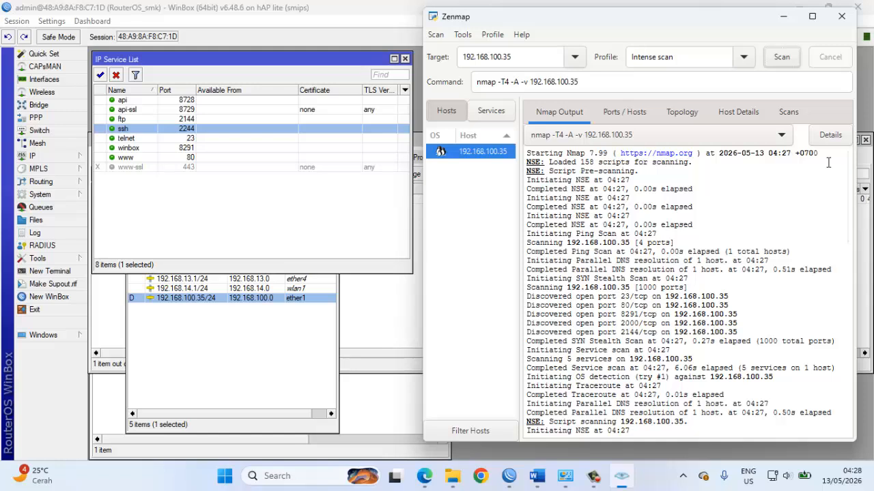
Change the scan command to nmap -sV -p - 192.168.100.35 and run a version scan of all ports.
{"action": "left_click", "coordinate": [506, 81]}
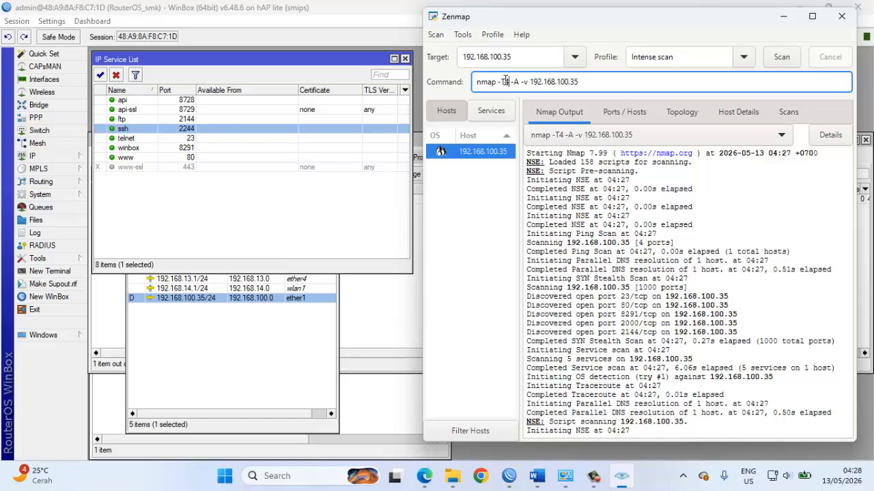
{"action": "key", "text": "BackSpace"}
{"action": "key", "text": "Delete"}
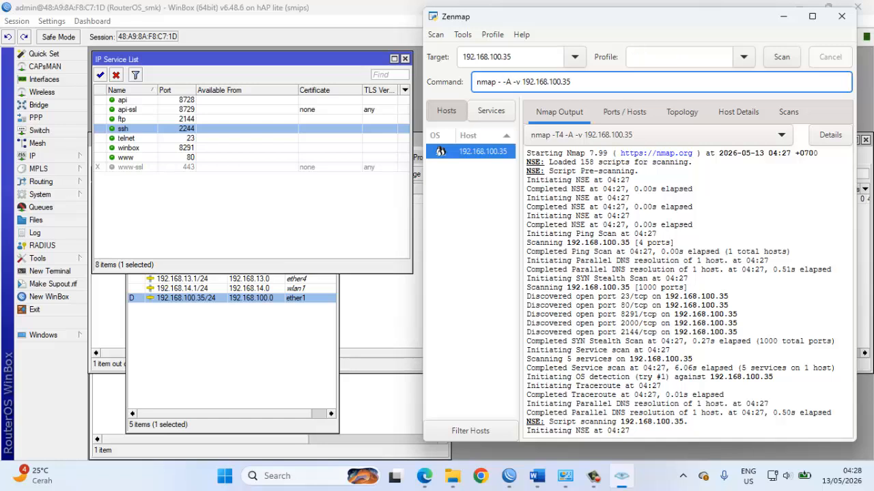
{"action": "type", "text": "sV"}
{"action": "key", "text": "Right"}
{"action": "key", "text": "Right"}
{"action": "key", "text": "Delete"}
{"action": "key", "text": "Delete"}
{"action": "key", "text": "Delete"}
{"action": "key", "text": "Delete"}
{"action": "type", "text": "p"}
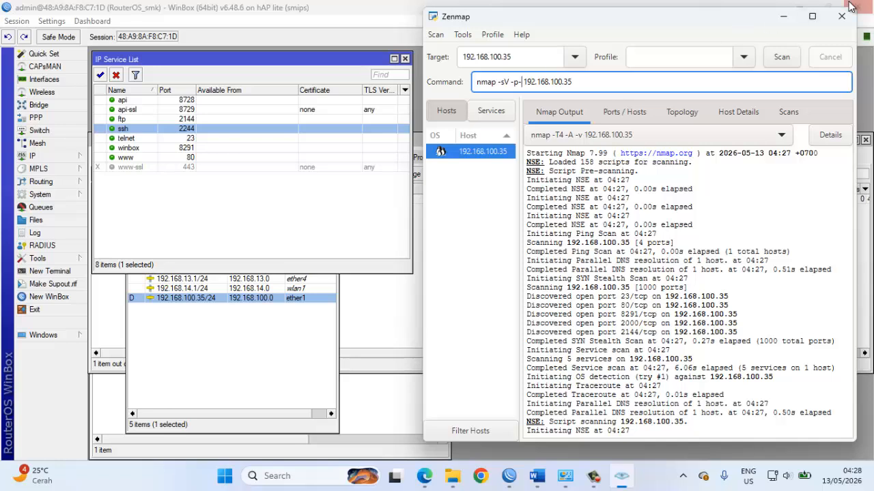
{"action": "left_click", "coordinate": [783, 61]}
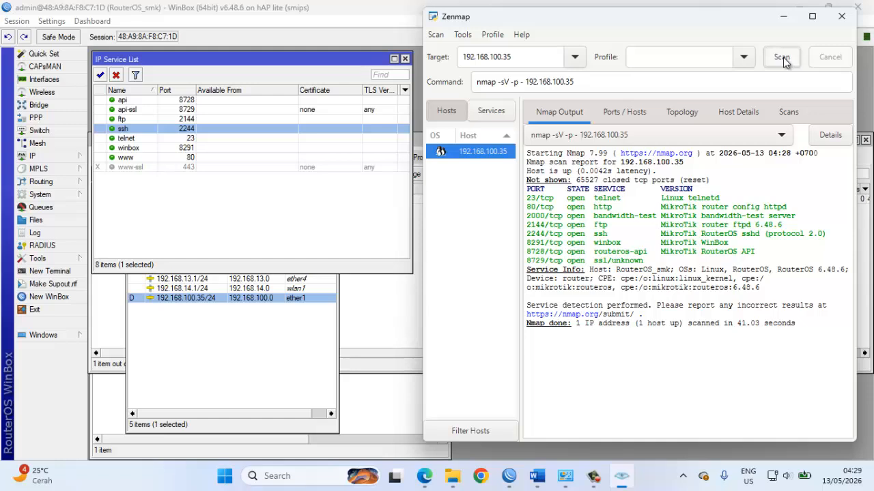
Rewrite the port option in the scan command as -p- without the space.
{"action": "left_click", "coordinate": [519, 82]}
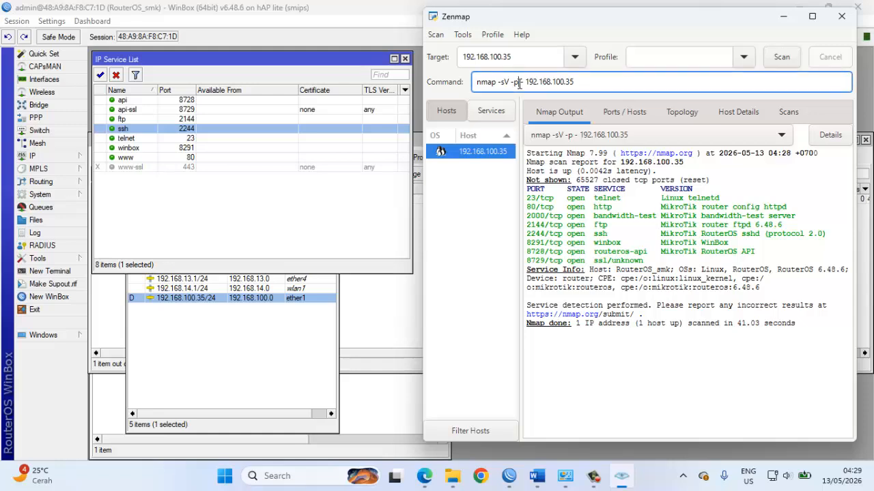
{"action": "key", "text": "Delete"}
{"action": "key", "text": "Delete"}
{"action": "type", "text": "-"}
Switch to WinBox and start a firewall filter rule on the input chain matching established and related connection states.
{"action": "left_click", "coordinate": [68, 158]}
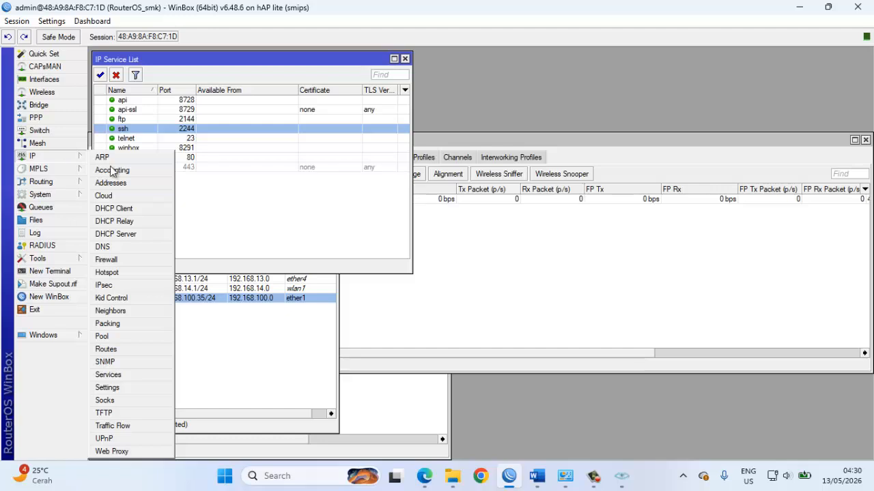
{"action": "left_click", "coordinate": [131, 262]}
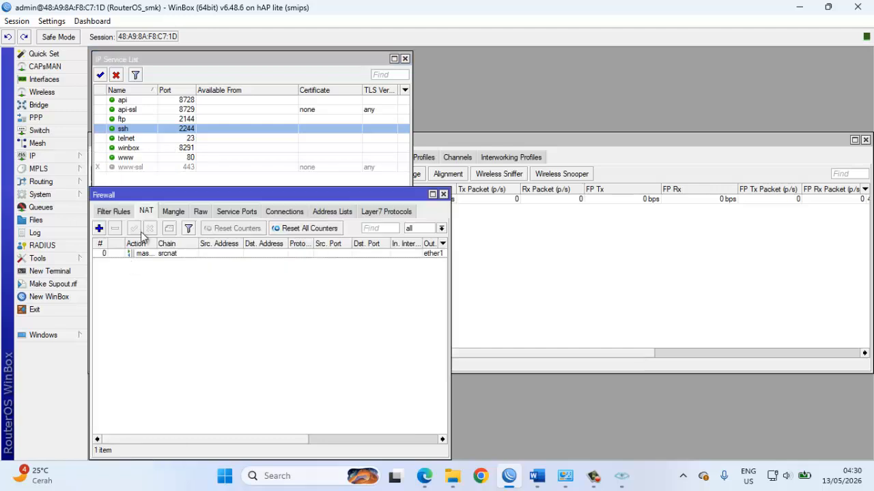
{"action": "left_click", "coordinate": [106, 213]}
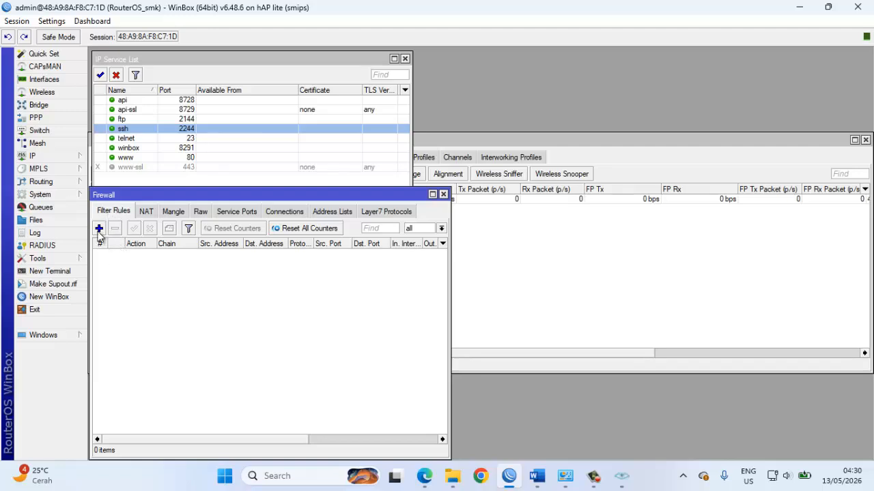
{"action": "left_click", "coordinate": [99, 229]}
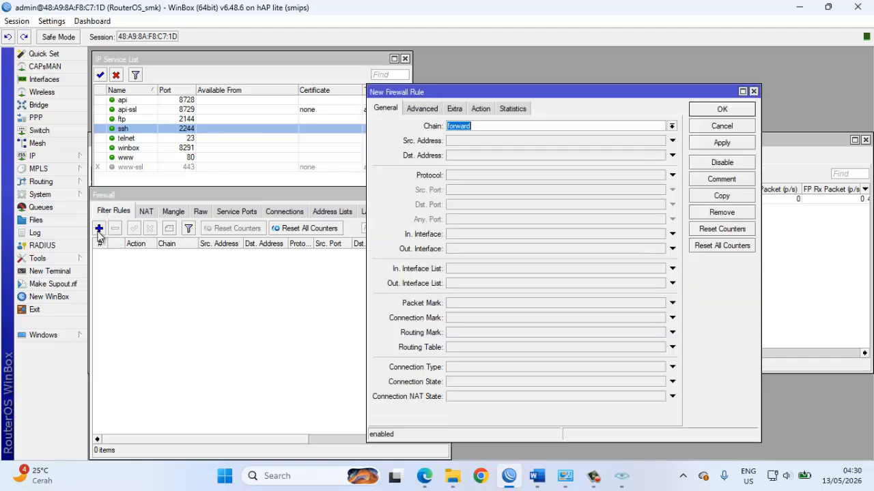
{"action": "left_click", "coordinate": [671, 126]}
{"action": "left_click", "coordinate": [584, 145]}
{"action": "left_click", "coordinate": [672, 383]}
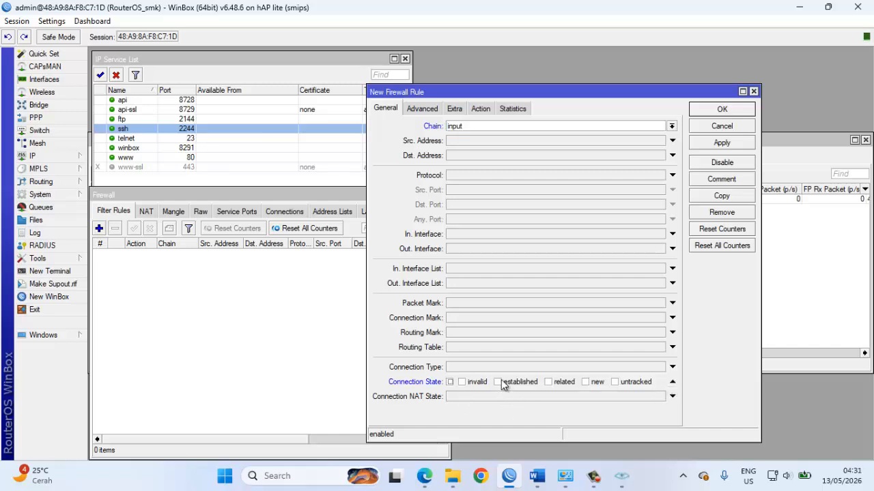
{"action": "left_click", "coordinate": [505, 383]}
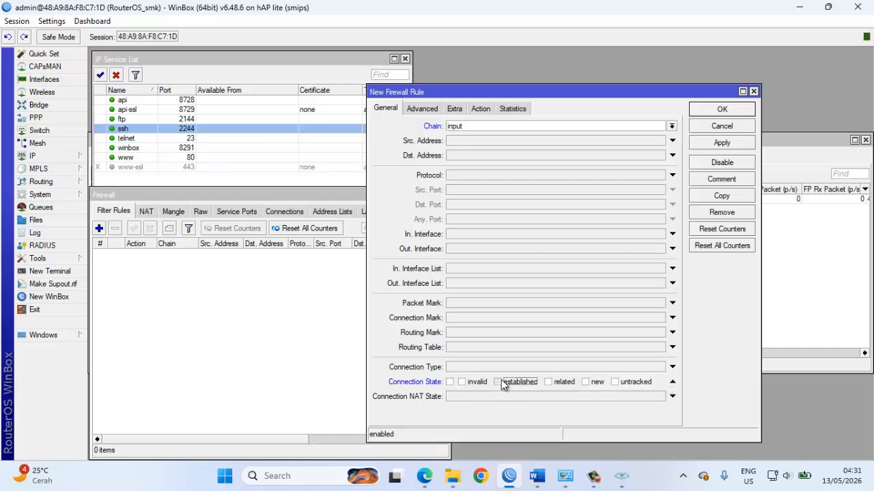
{"action": "left_click", "coordinate": [553, 381]}
Keep the rule's action as accept, comment it "Allow Esthablished" and save the rule.
{"action": "left_click", "coordinate": [480, 109]}
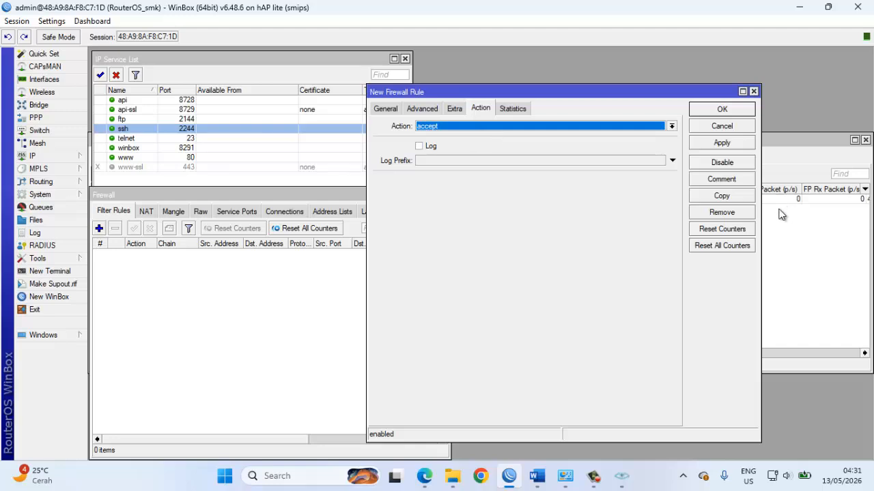
{"action": "left_click", "coordinate": [723, 181]}
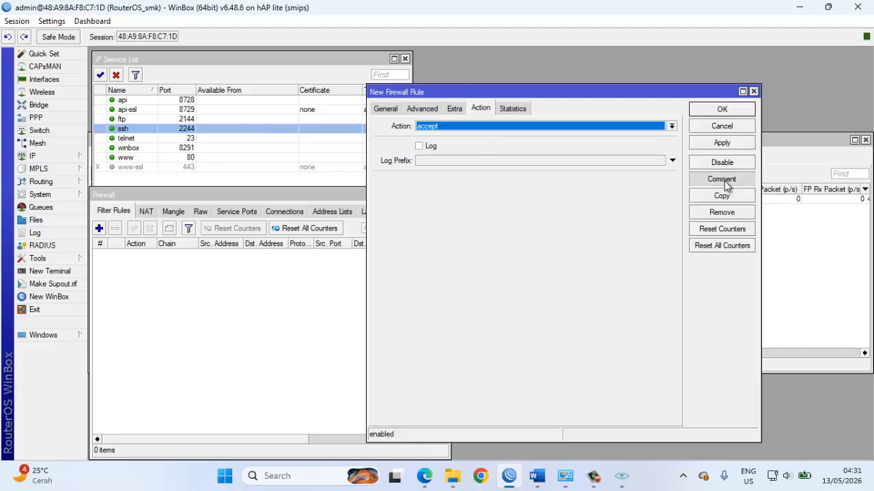
{"action": "type", "text": "All"}
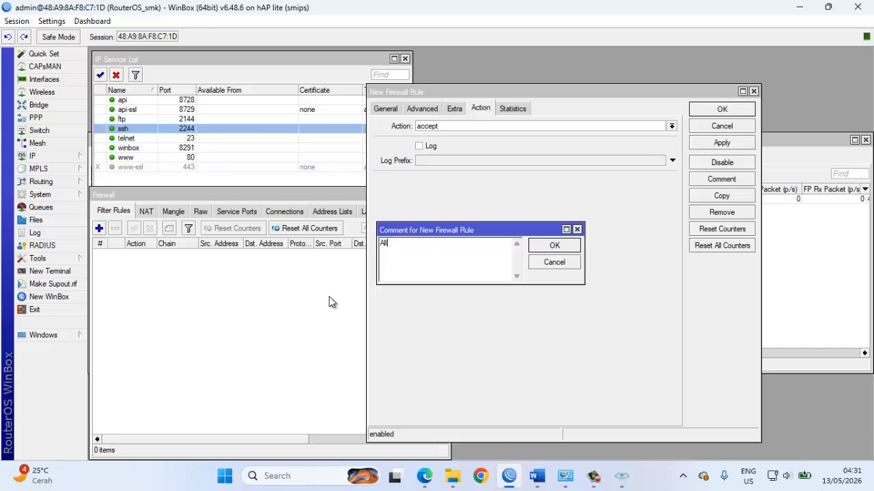
{"action": "type", "text": "ow Esthabili"}
{"action": "key", "text": "BackSpace"}
{"action": "key", "text": "BackSpace"}
{"action": "key", "text": "BackSpace"}
{"action": "type", "text": "lished"}
{"action": "left_click", "coordinate": [554, 245]}
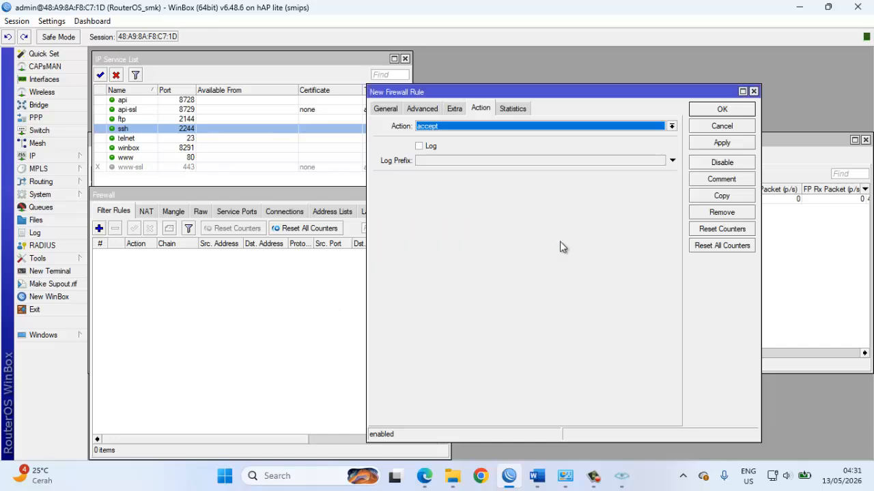
{"action": "left_click", "coordinate": [722, 143]}
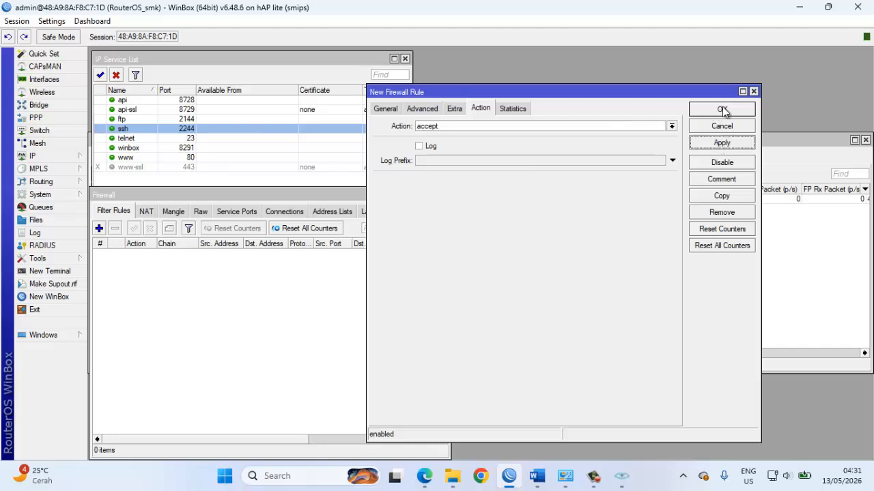
{"action": "left_click", "coordinate": [724, 109]}
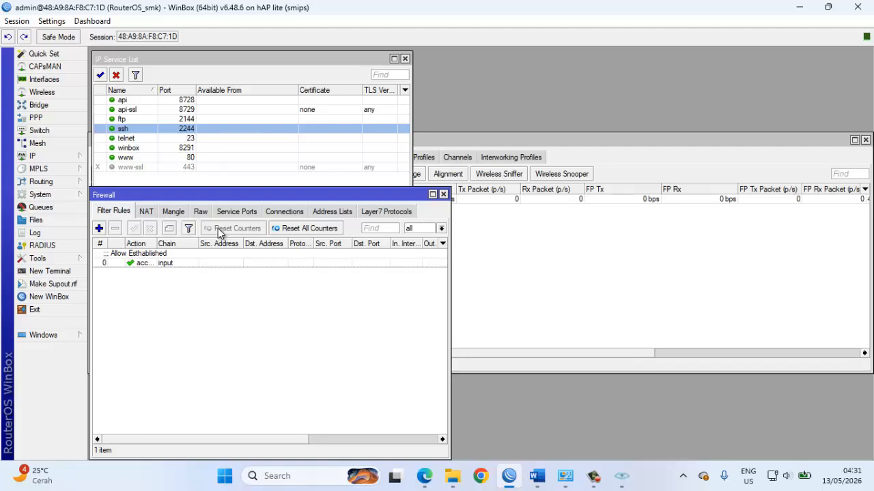
Start a second firewall filter rule with its chain set to input.
{"action": "left_click", "coordinate": [100, 228]}
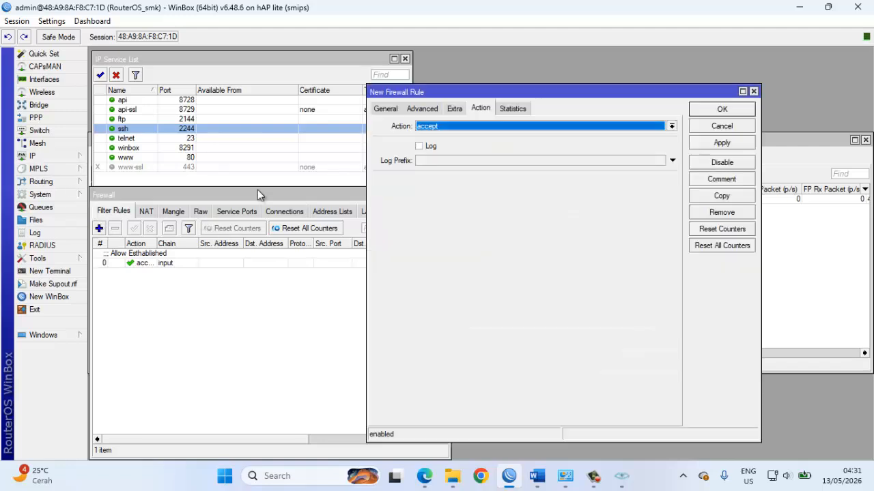
{"action": "left_click", "coordinate": [385, 108]}
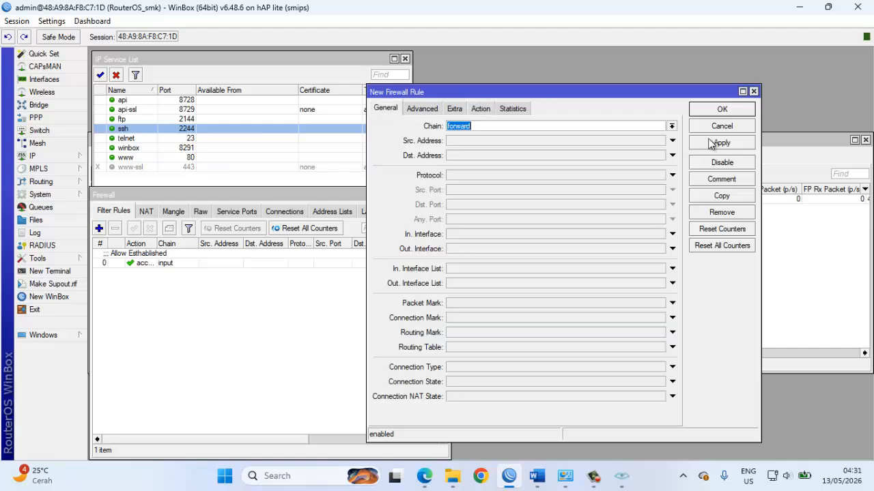
{"action": "left_click", "coordinate": [671, 127]}
{"action": "left_click", "coordinate": [614, 144]}
{"action": "left_click", "coordinate": [672, 177]}
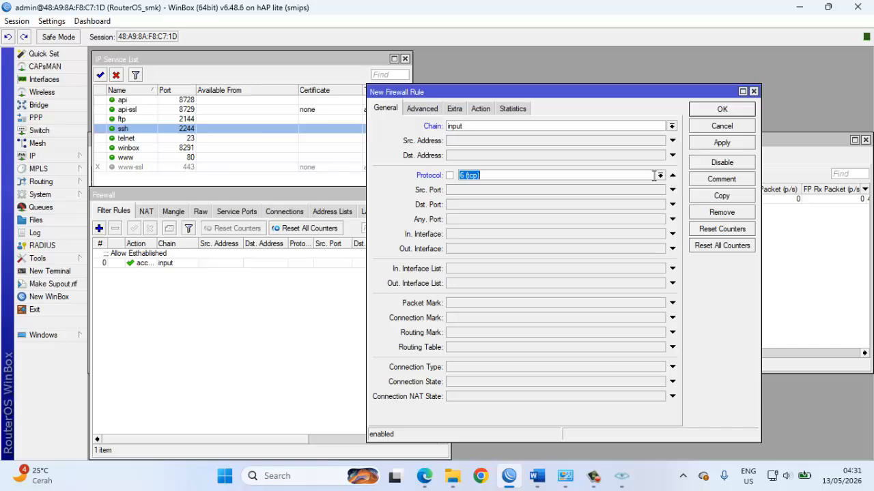
{"action": "left_click", "coordinate": [661, 176]}
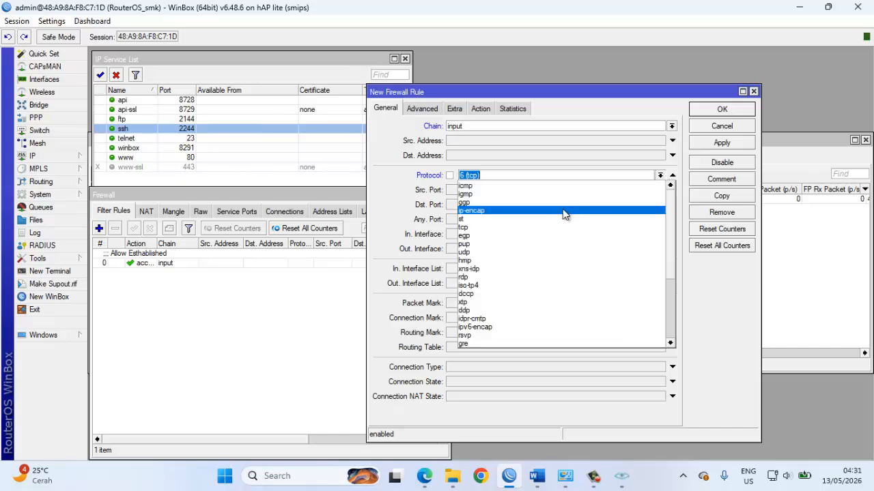
{"action": "left_click", "coordinate": [531, 229]}
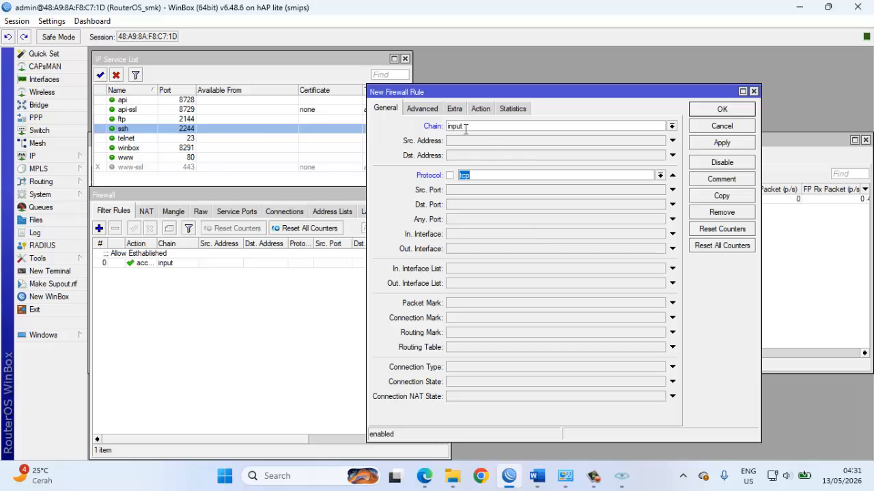
{"action": "left_click", "coordinate": [430, 110]}
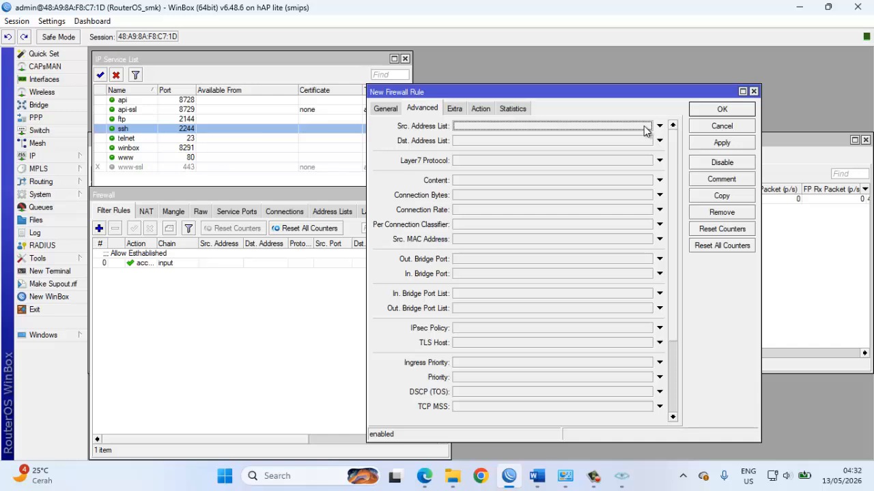
{"action": "left_click", "coordinate": [384, 111]}
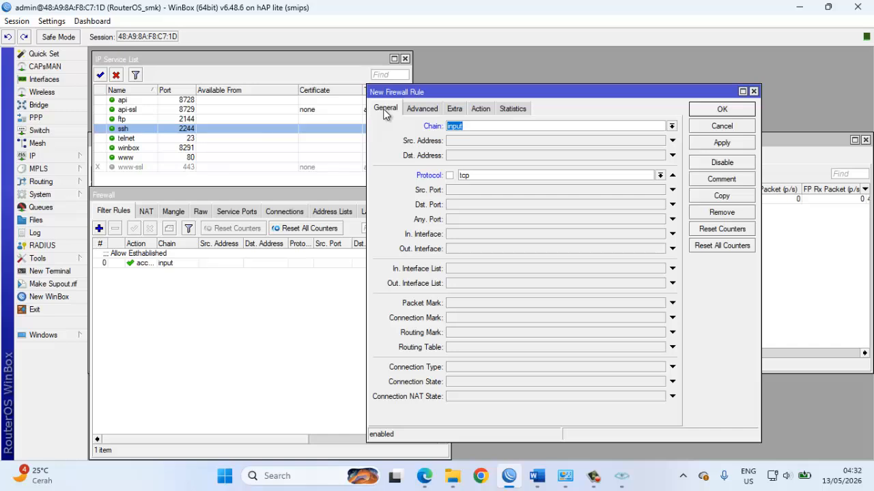
{"action": "left_click", "coordinate": [660, 176]}
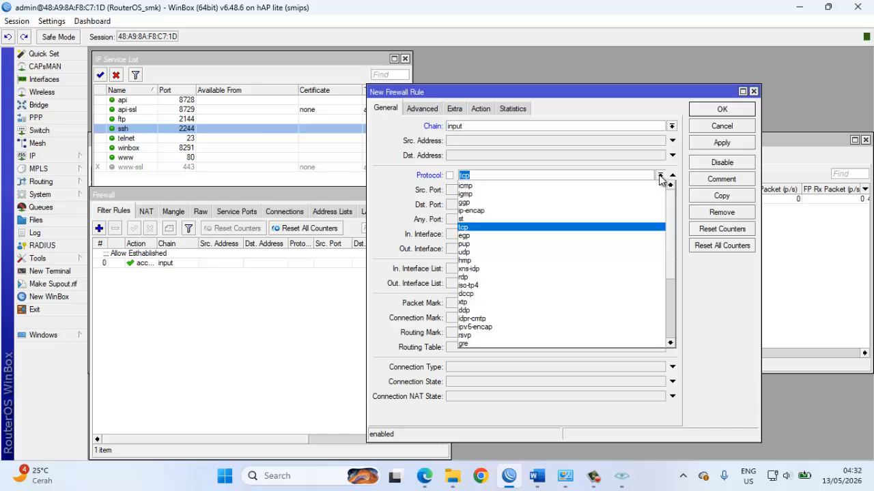
{"action": "left_click", "coordinate": [660, 177]}
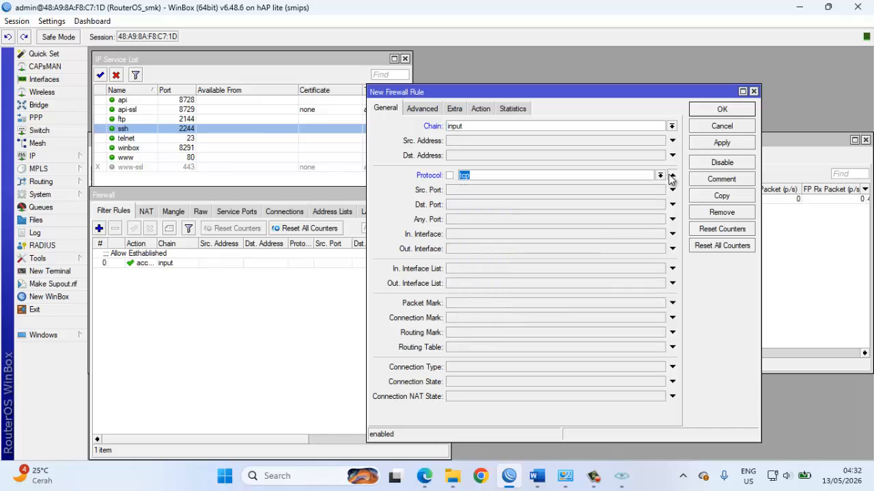
{"action": "left_click", "coordinate": [671, 176]}
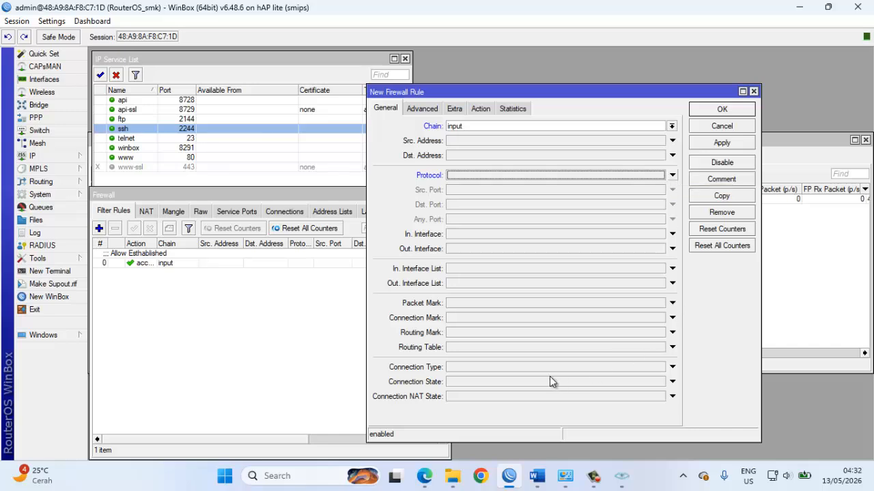
Match the invalid connection state in the new input rule and set its action to drop.
{"action": "left_click", "coordinate": [497, 382]}
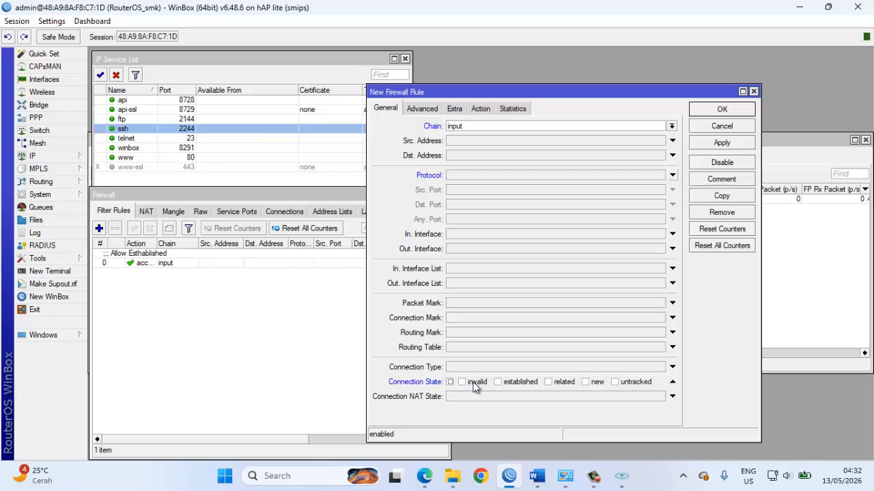
{"action": "left_click", "coordinate": [474, 383]}
{"action": "left_click", "coordinate": [477, 116]}
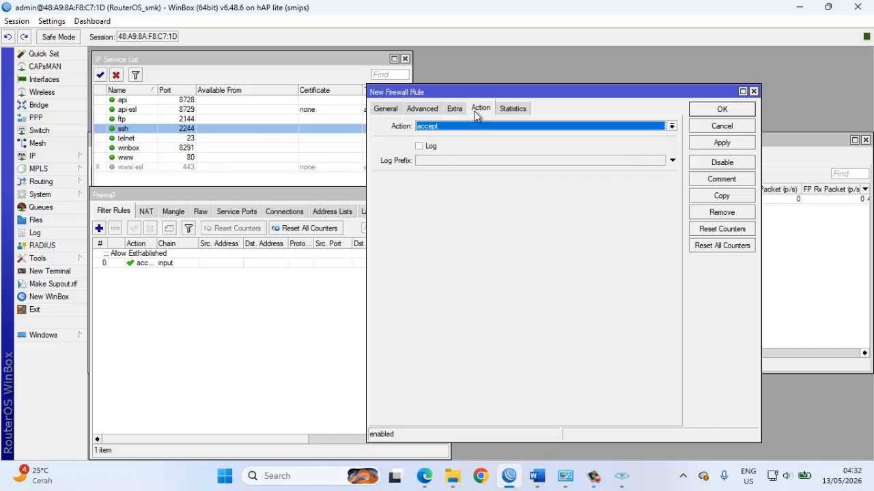
{"action": "left_click", "coordinate": [490, 123]}
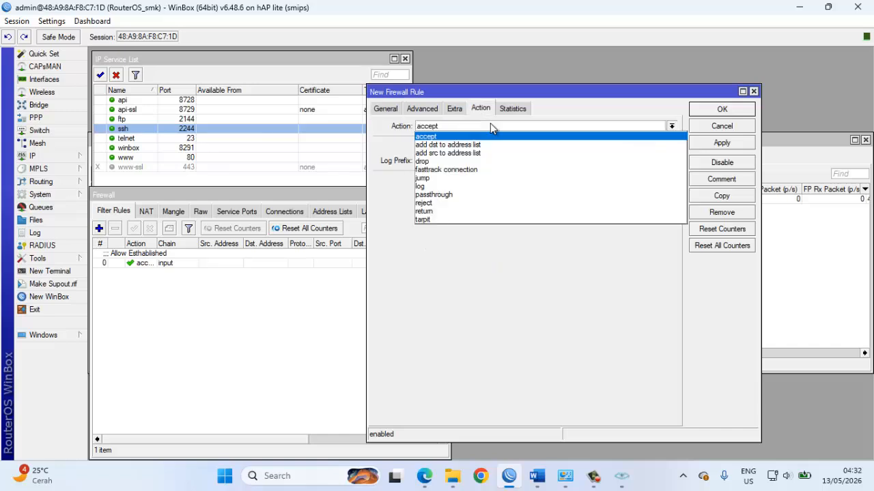
{"action": "left_click", "coordinate": [444, 162]}
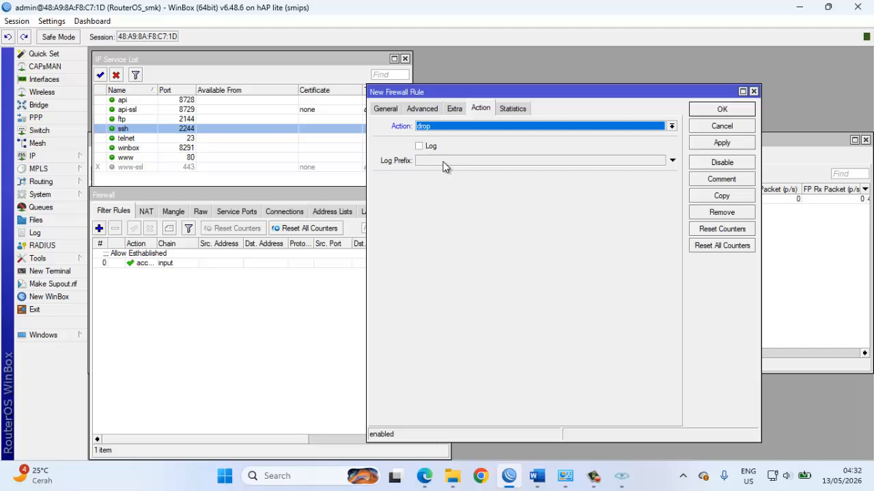
Comment the invalid-state drop rule "Drop Invalid" and save it.
{"action": "left_click", "coordinate": [722, 182]}
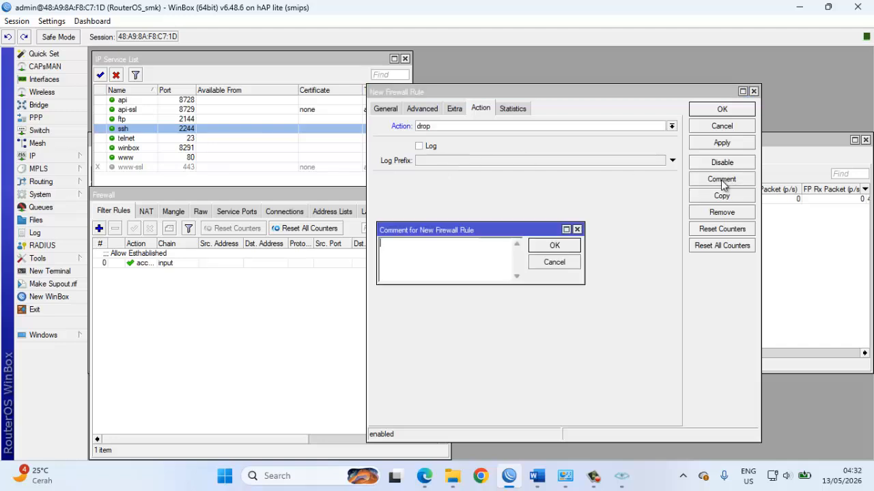
{"action": "type", "text": "Dr"}
{"action": "type", "text": "op Invalid"}
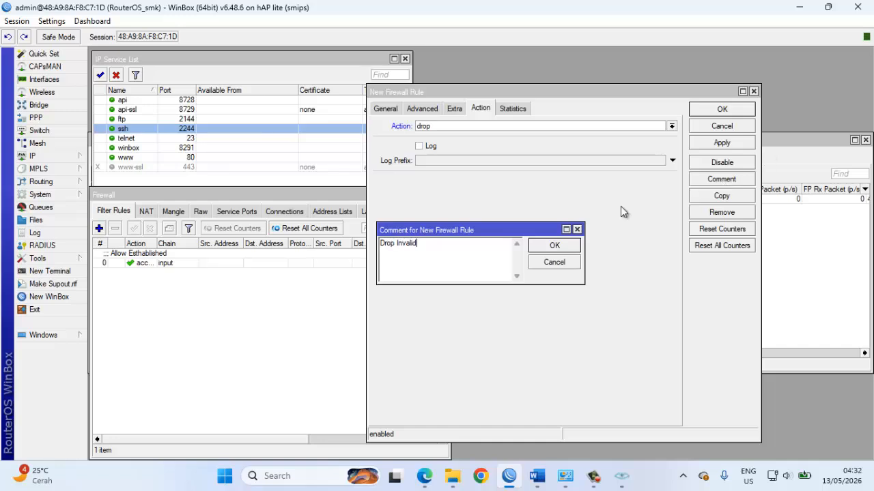
{"action": "left_click", "coordinate": [556, 246]}
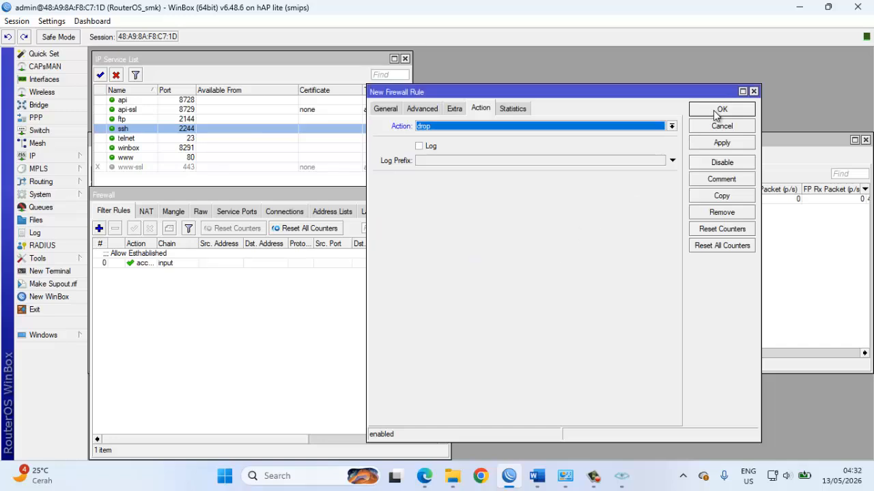
{"action": "left_click", "coordinate": [730, 143]}
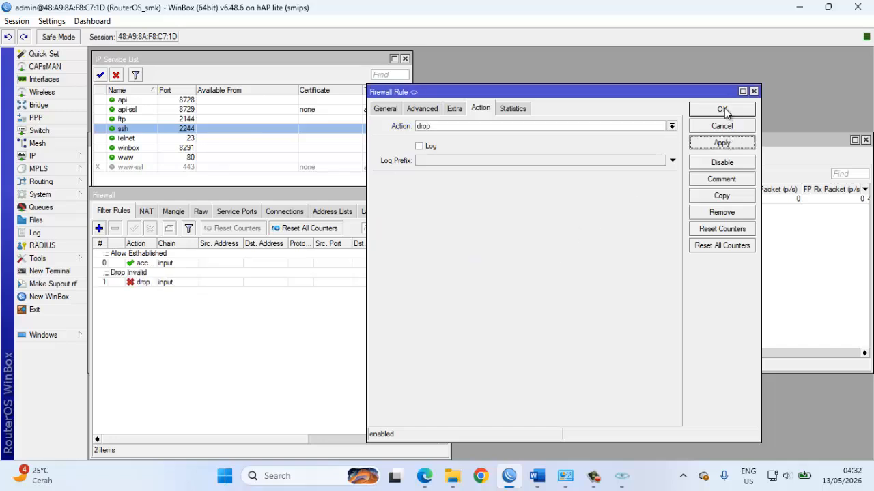
{"action": "left_click", "coordinate": [722, 110]}
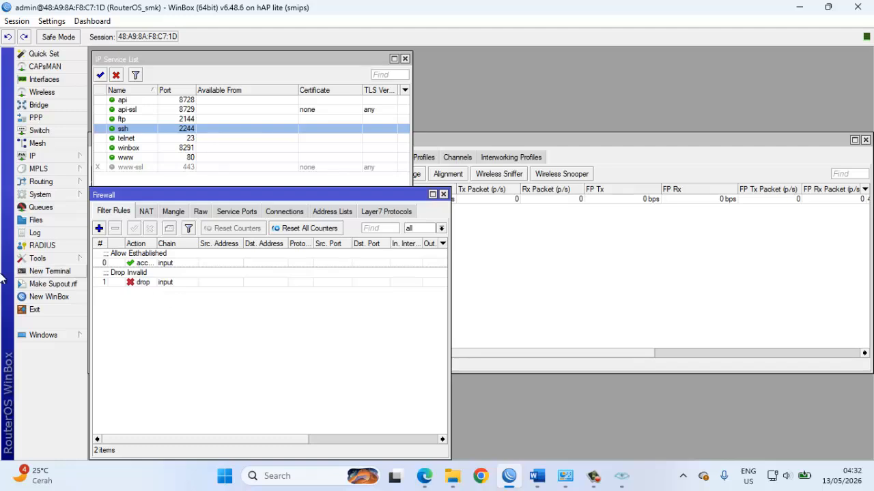
Start a third firewall filter rule on the input chain with its protocol set to tcp.
{"action": "left_click", "coordinate": [101, 228]}
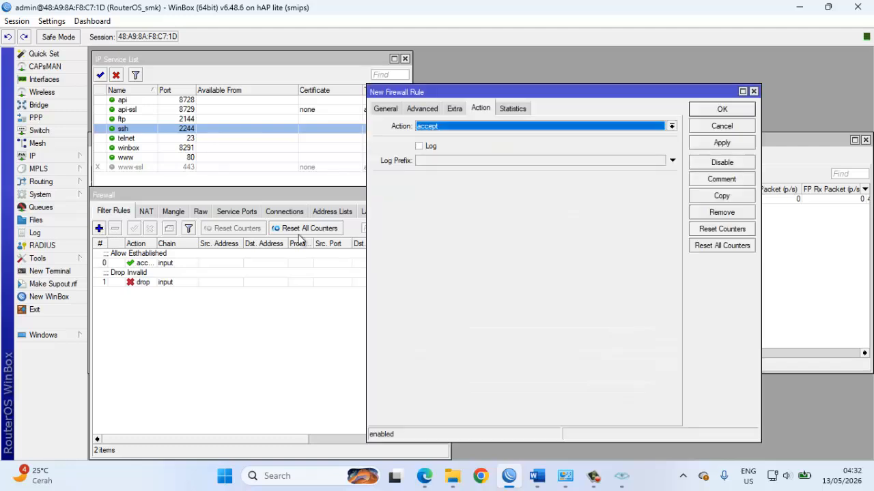
{"action": "left_click", "coordinate": [384, 109]}
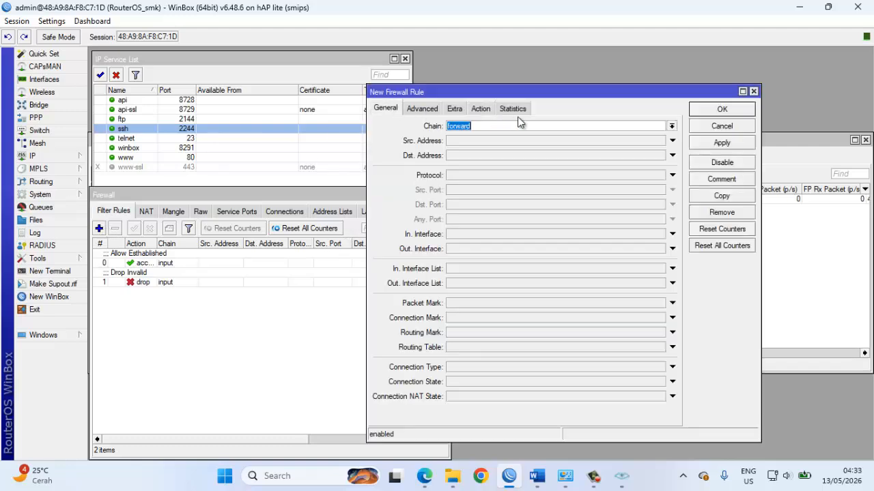
{"action": "left_click", "coordinate": [671, 126]}
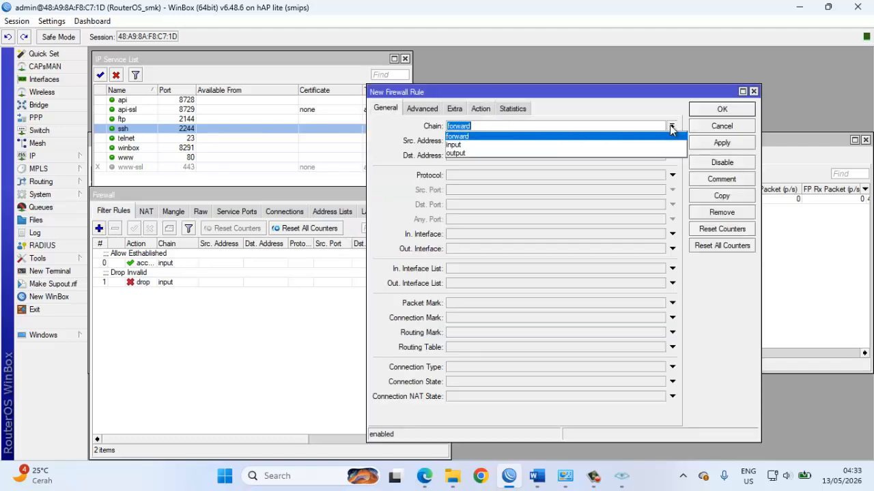
{"action": "left_click", "coordinate": [578, 145]}
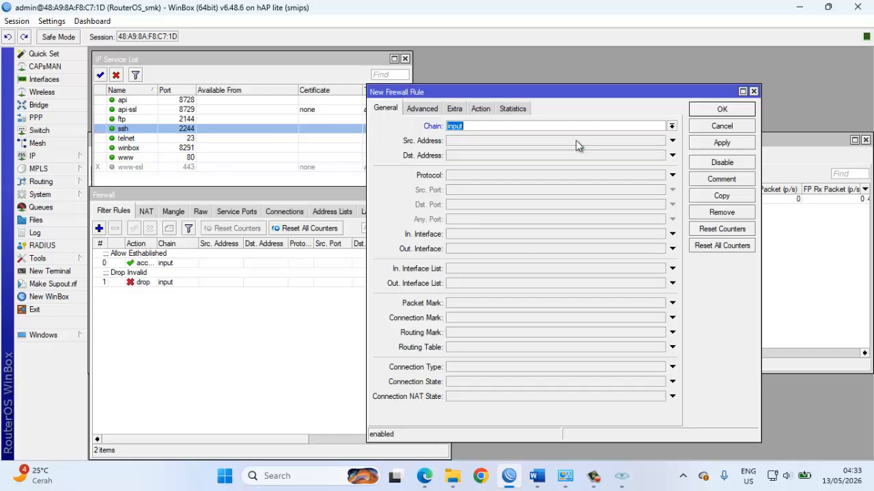
{"action": "left_click", "coordinate": [672, 175]}
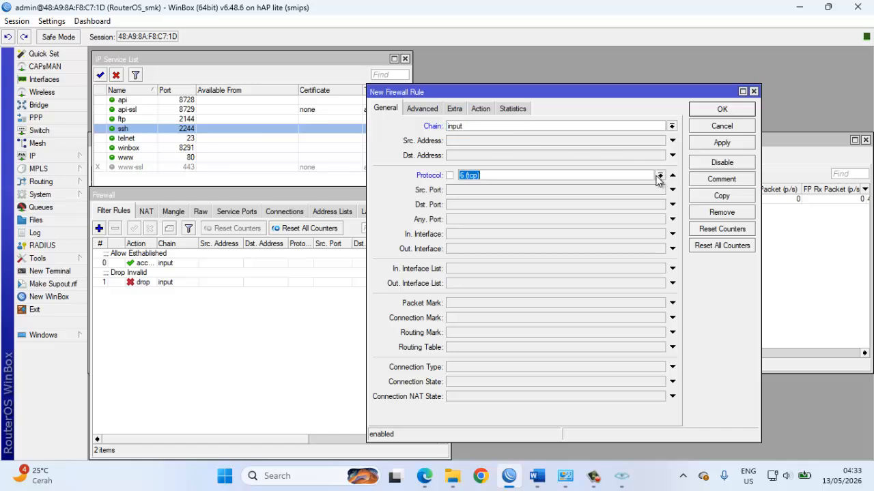
{"action": "left_click", "coordinate": [659, 176]}
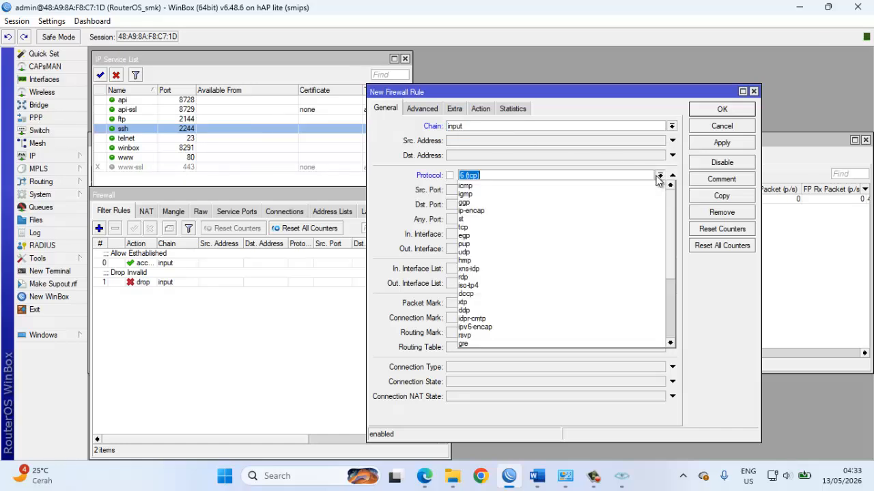
{"action": "left_click", "coordinate": [502, 233]}
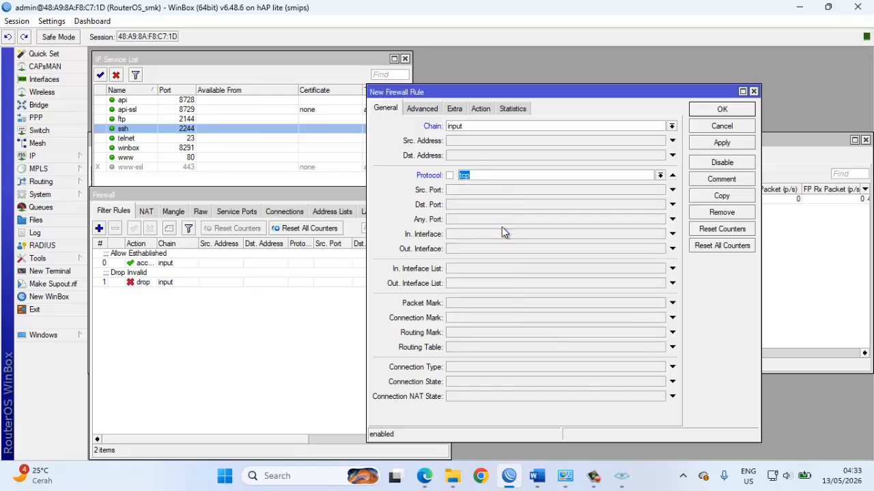
Enable port scan detection (PSD) with its default thresholds and weights, and set the rule's action to add src to address list.
{"action": "left_click", "coordinate": [452, 111]}
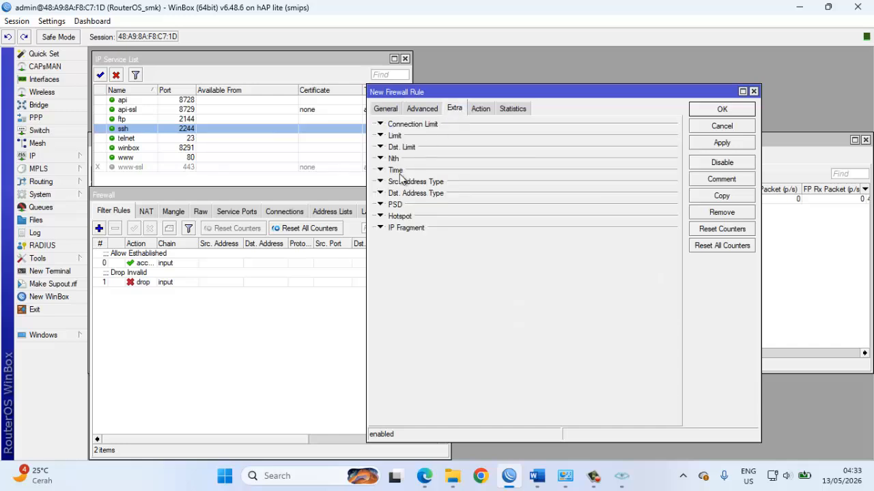
{"action": "left_click", "coordinate": [381, 204]}
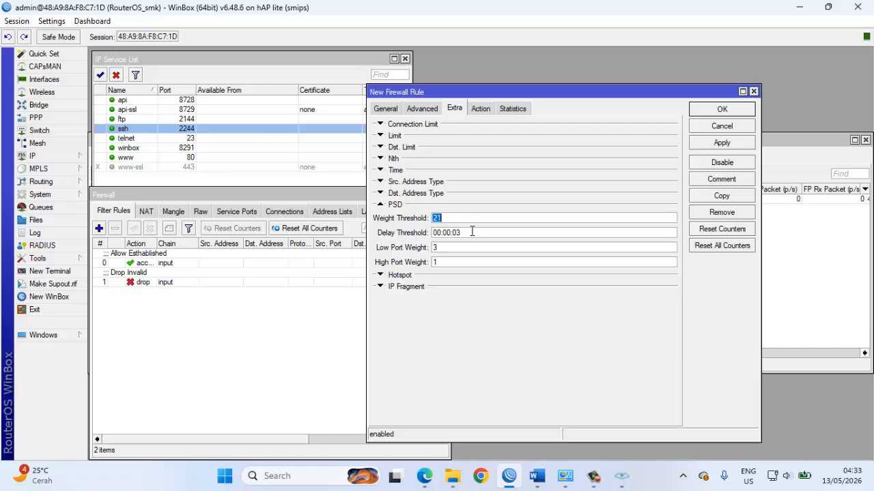
{"action": "left_click", "coordinate": [476, 107]}
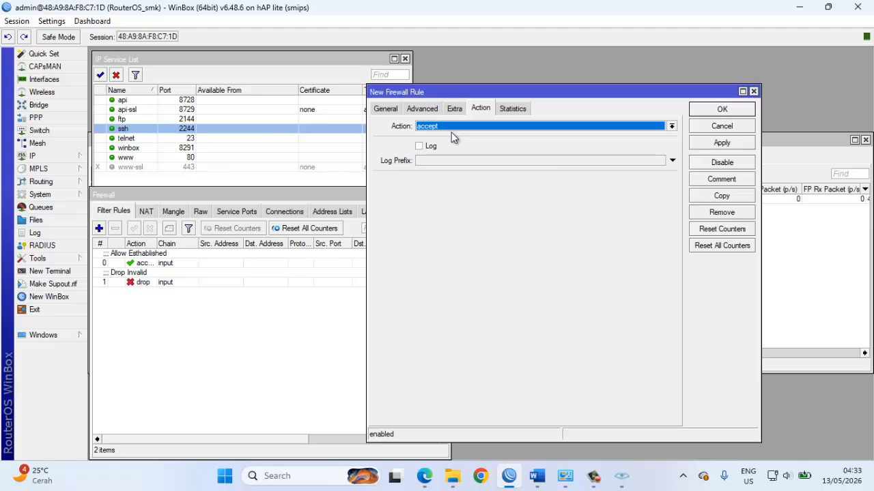
{"action": "left_click", "coordinate": [445, 129]}
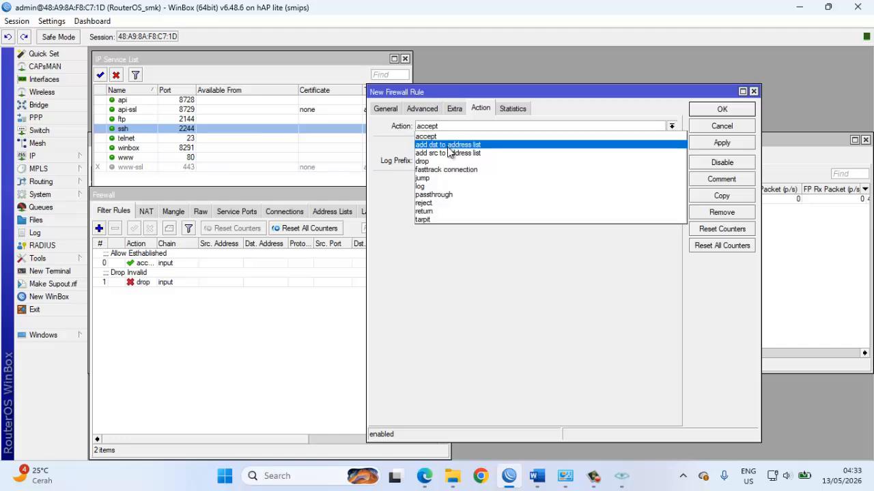
{"action": "left_click", "coordinate": [450, 154]}
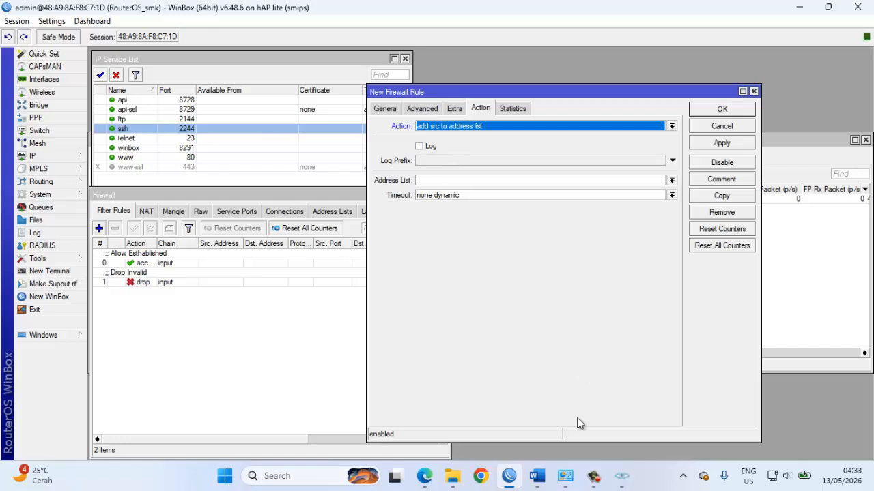
Switch to the Windows Network Connections window and view the Ethernet adapter's connection details for its IPv4 address.
{"action": "left_click", "coordinate": [565, 472]}
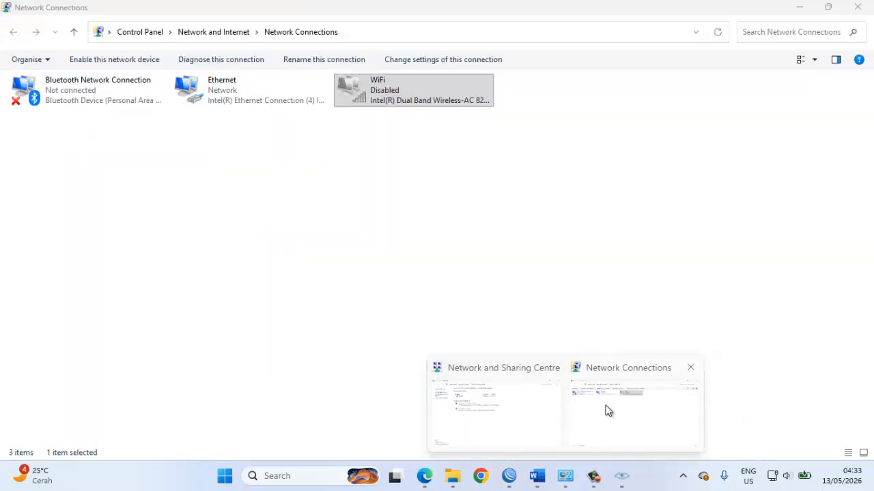
{"action": "left_click", "coordinate": [604, 410]}
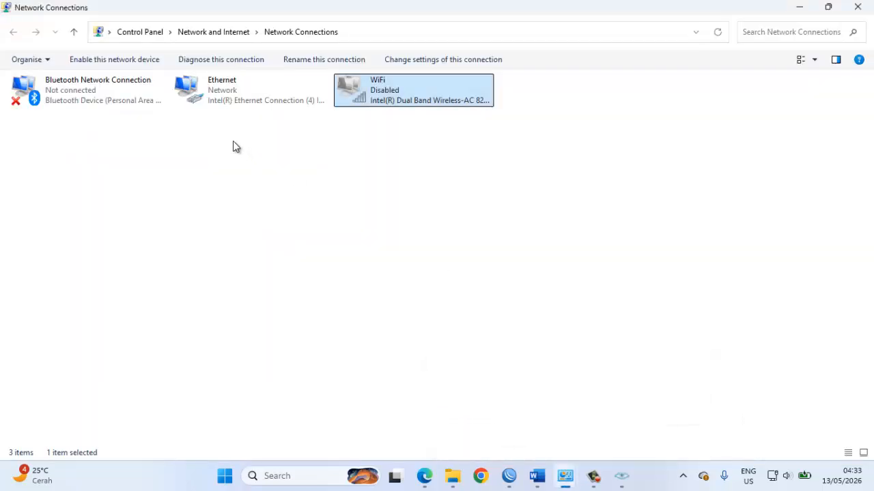
{"action": "right_click", "coordinate": [218, 93]}
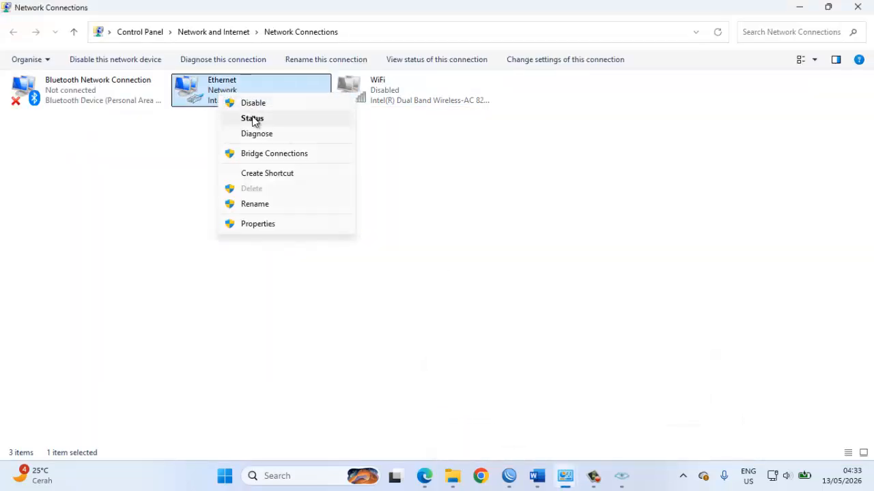
{"action": "left_click", "coordinate": [252, 118]}
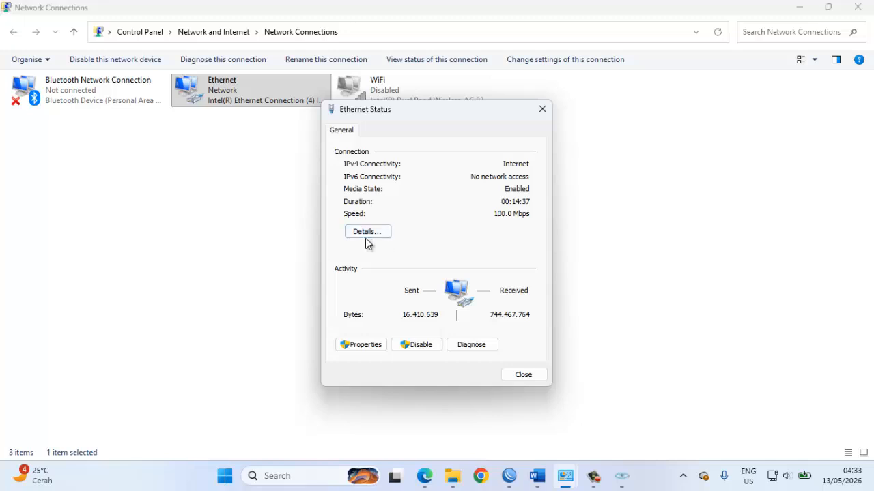
{"action": "left_click", "coordinate": [366, 234]}
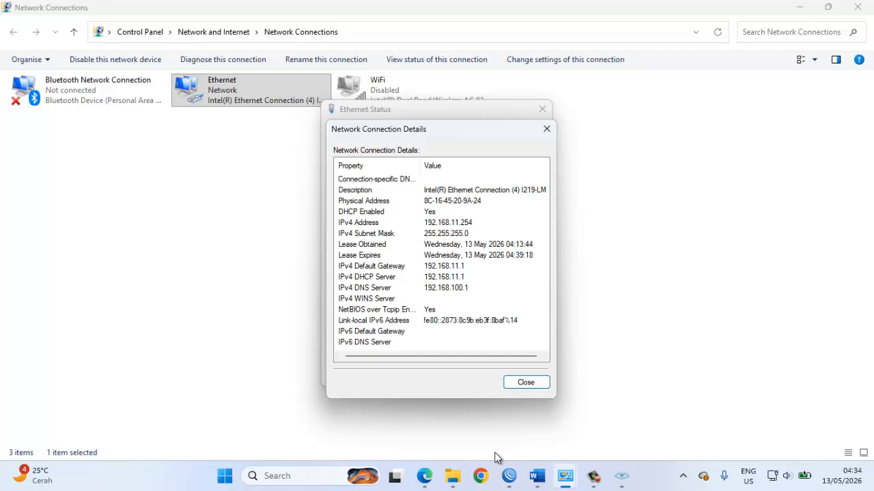
Return to WinBox and save a firewall address list entry named port_scanner with address 192.168.11.254, checking it against the Ethernet details.
{"action": "left_click", "coordinate": [510, 475]}
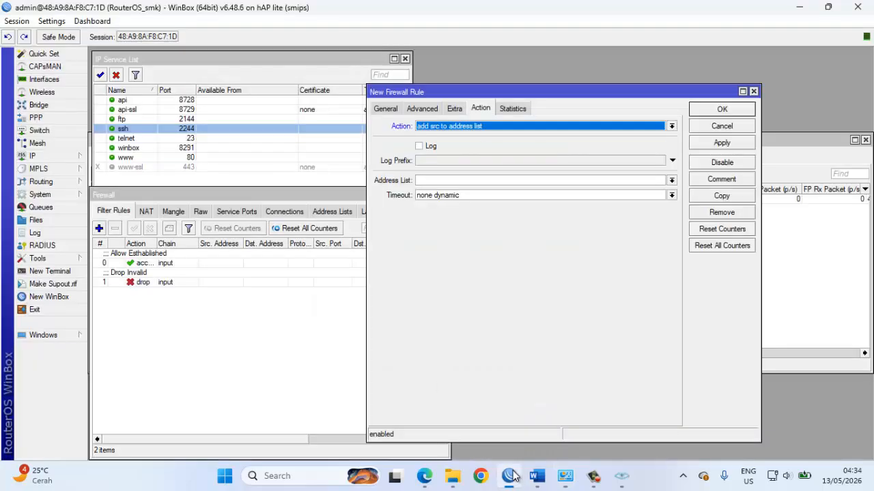
{"action": "left_click", "coordinate": [336, 211]}
{"action": "left_click", "coordinate": [99, 228]}
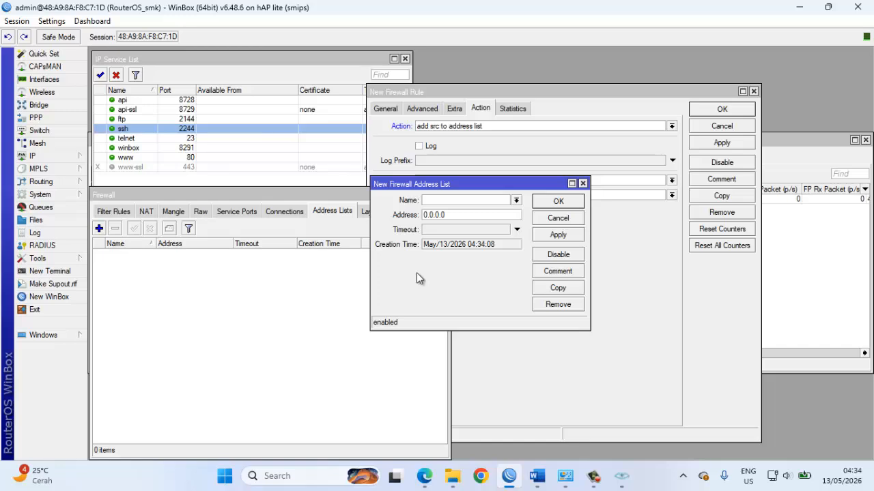
{"action": "type", "text": "port_scanner"}
{"action": "key", "text": "Tab"}
{"action": "type", "text": "192"}
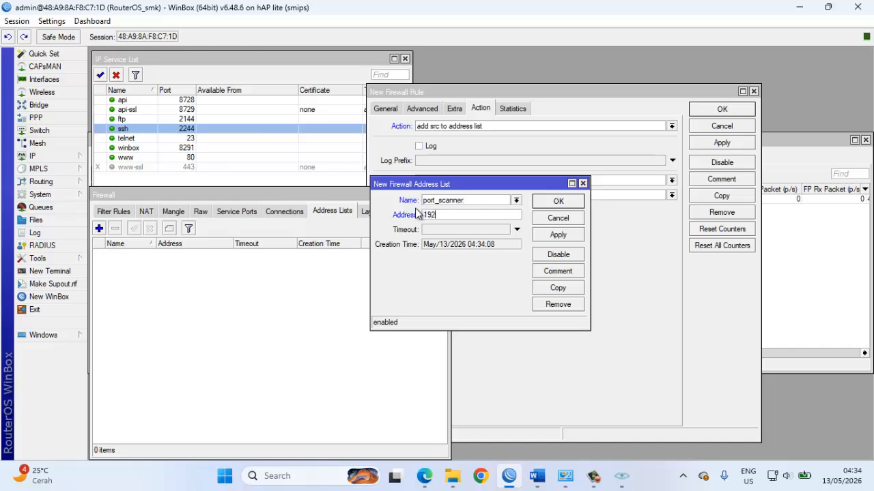
{"action": "type", "text": ".168.11.254"}
{"action": "mouse_move", "coordinate": [564, 473]}
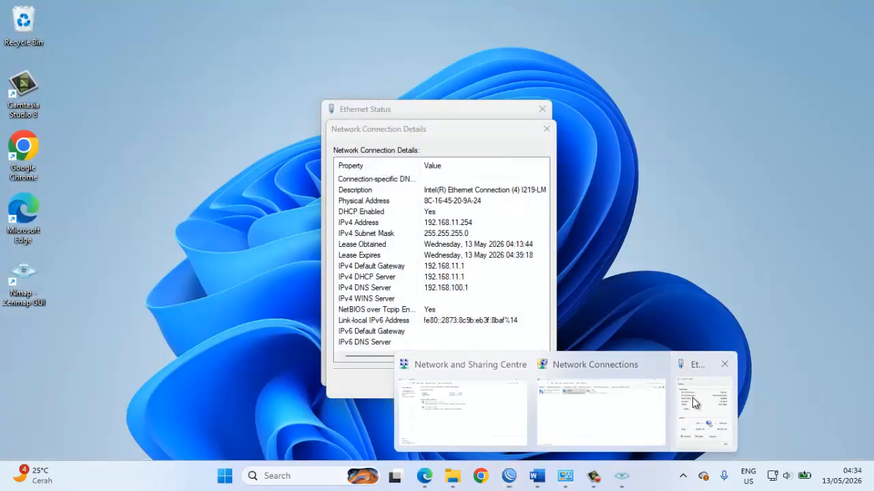
{"action": "left_click", "coordinate": [693, 403]}
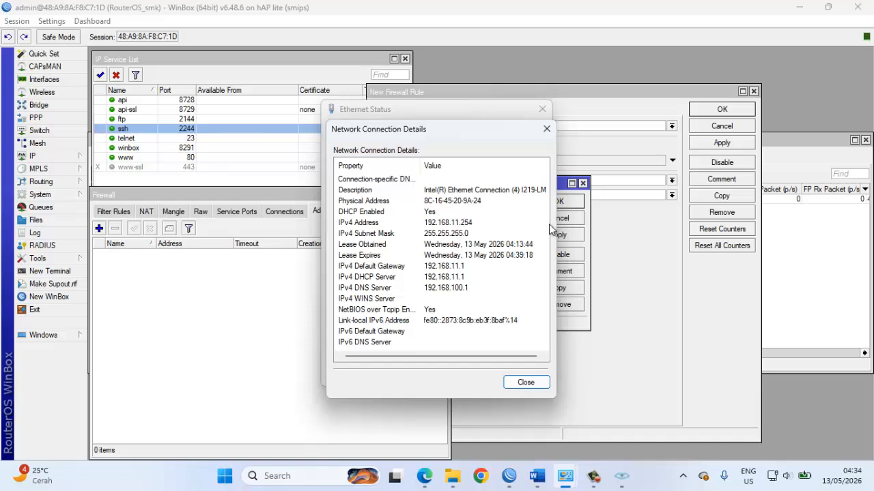
{"action": "left_click", "coordinate": [579, 329]}
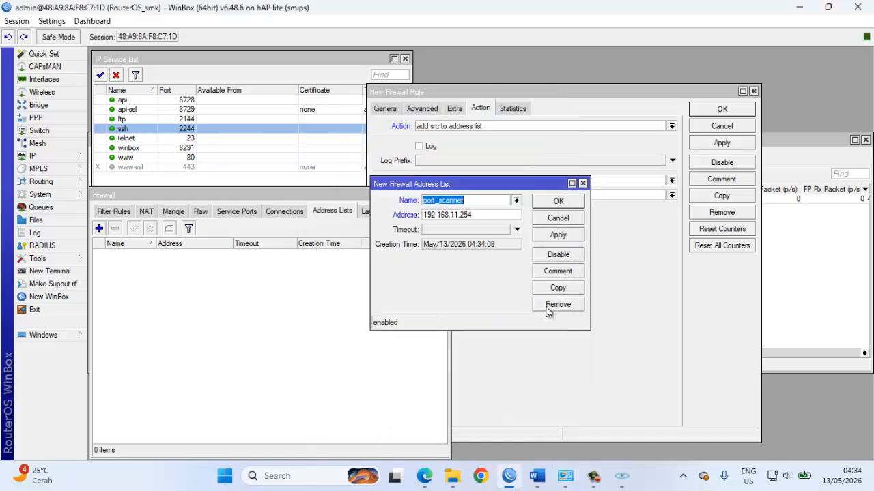
{"action": "left_click", "coordinate": [555, 234]}
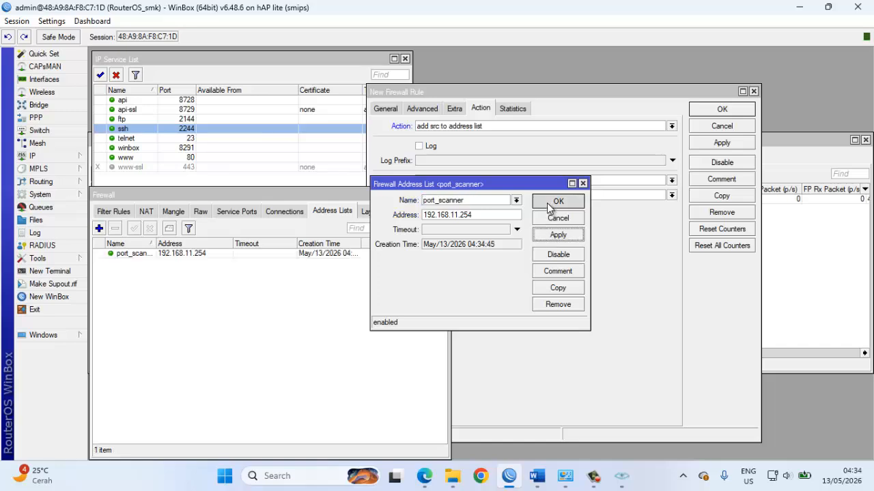
{"action": "left_click", "coordinate": [557, 202]}
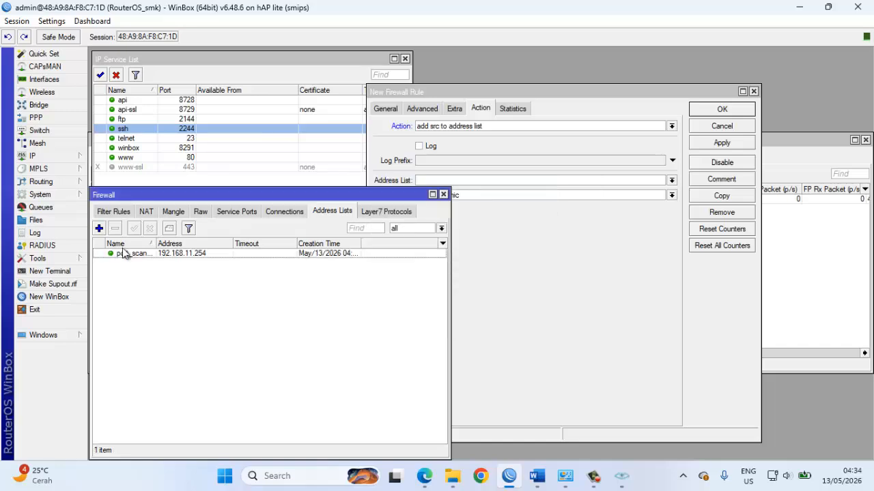
Set the new firewall rule's address list to port_scanner.
{"action": "left_click", "coordinate": [517, 244]}
{"action": "left_click", "coordinate": [671, 182]}
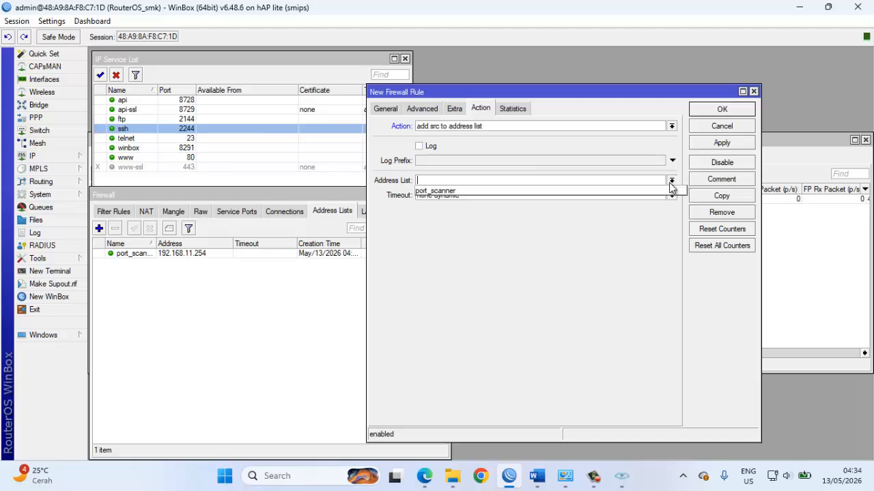
{"action": "left_click", "coordinate": [574, 191]}
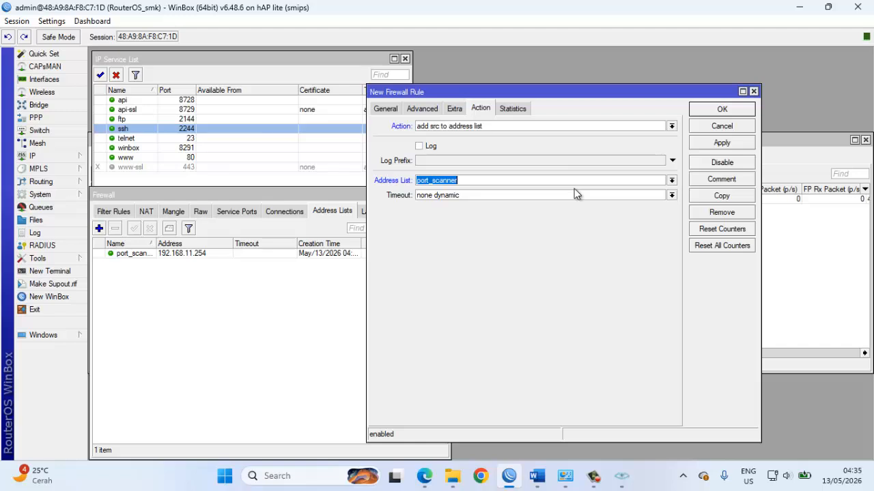
Add the comment "detect port scanner" to the new firewall rule and check how the existing filter rules' comments are written.
{"action": "left_click", "coordinate": [713, 179]}
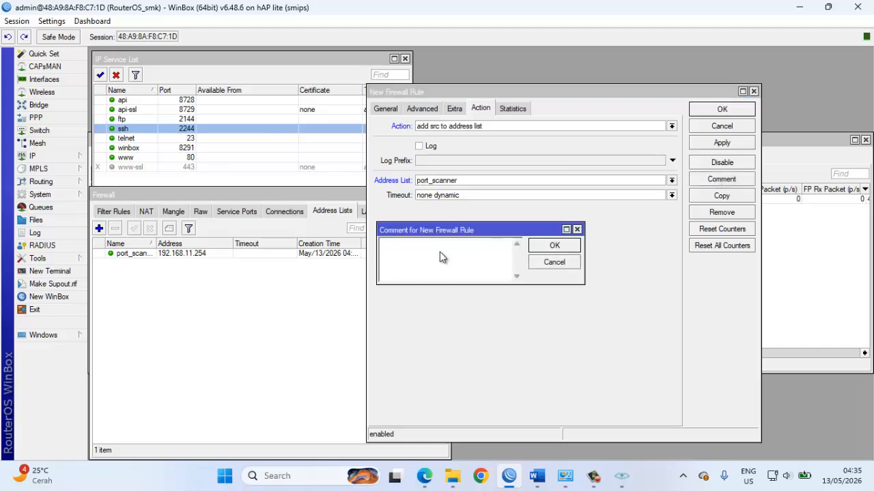
{"action": "type", "text": "detect"}
{"action": "type", "text": "port scanner"}
{"action": "left_click", "coordinate": [111, 212]}
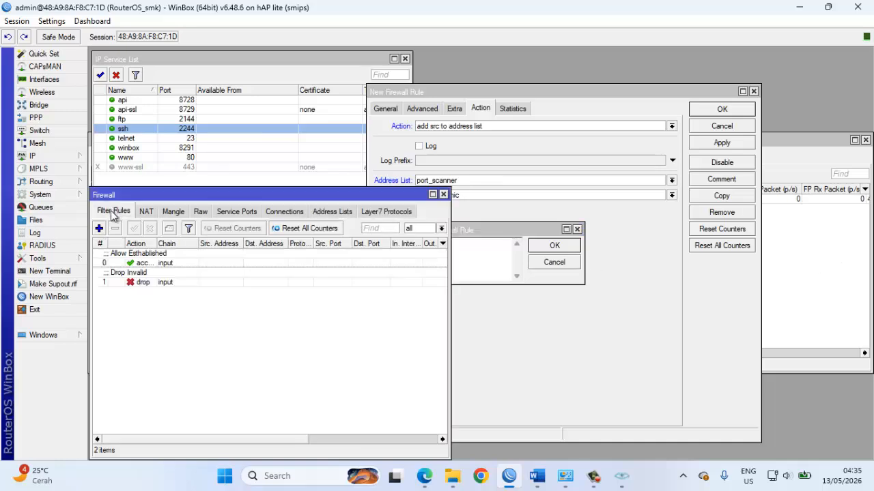
{"action": "left_click", "coordinate": [482, 265]}
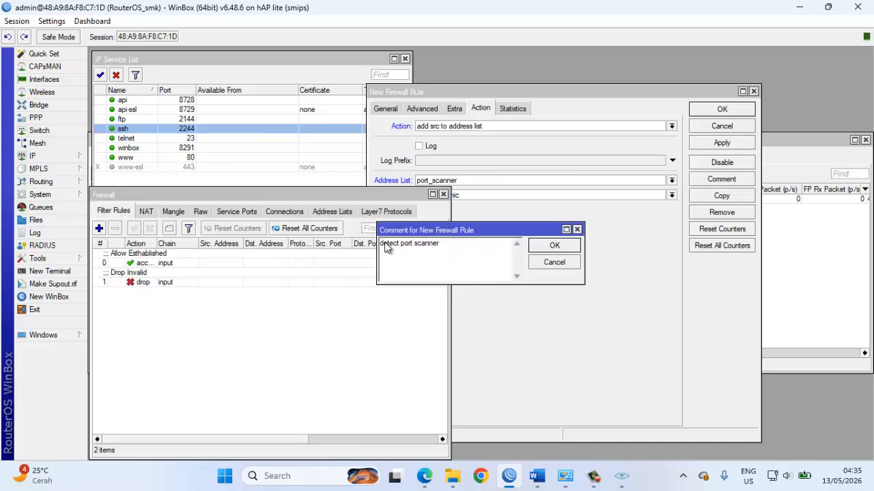
Capitalize the rule's comment as Detect Port Scanner and save the rule.
{"action": "key", "text": "BackSpace"}
{"action": "type", "text": "D"}
{"action": "key", "text": "Right"}
{"action": "key", "text": "Right"}
{"action": "key", "text": "Right"}
{"action": "key", "text": "Right"}
{"action": "key", "text": "Right"}
{"action": "key", "text": "BackSpace"}
{"action": "type", "text": "P"}
{"action": "key", "text": "Right"}
{"action": "key", "text": "Right"}
{"action": "key", "text": "BackSpace"}
{"action": "type", "text": "S"}
{"action": "left_click", "coordinate": [550, 247]}
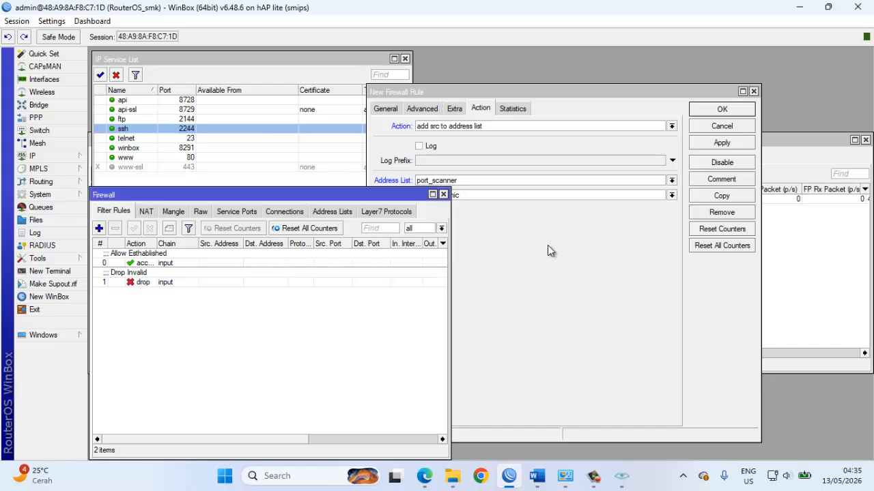
{"action": "left_click", "coordinate": [725, 142]}
{"action": "left_click", "coordinate": [716, 113]}
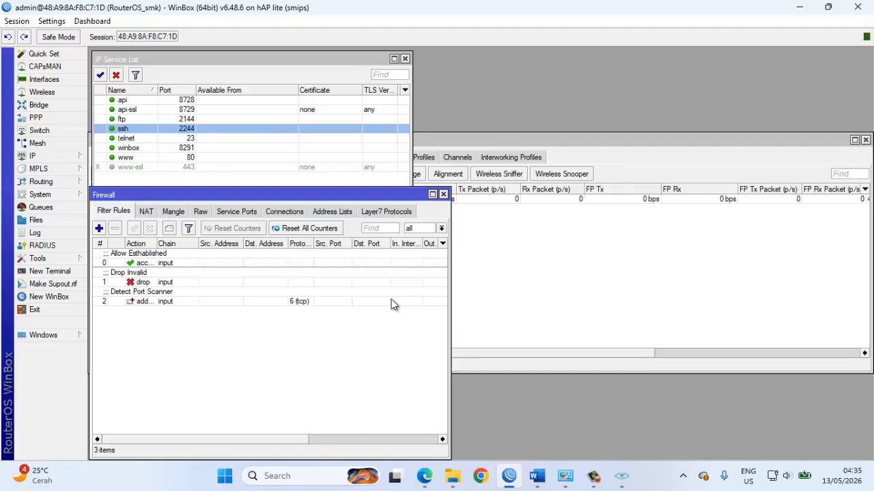
Create another firewall filter rule with chain input and protocol tcp.
{"action": "left_click", "coordinate": [99, 228]}
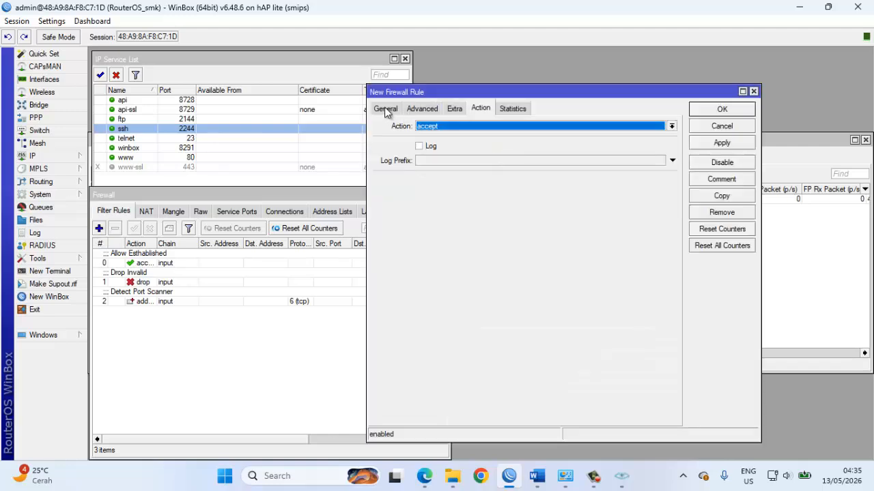
{"action": "left_click", "coordinate": [386, 110]}
{"action": "left_click", "coordinate": [672, 127]}
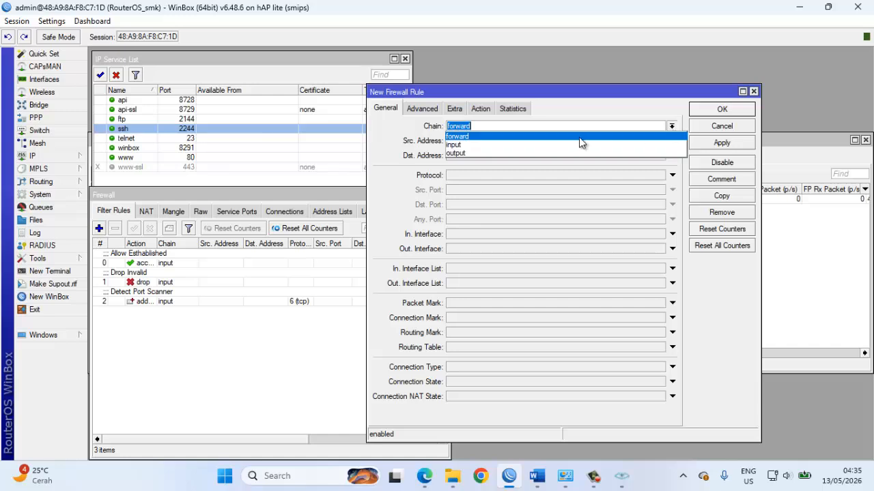
{"action": "left_click", "coordinate": [562, 144]}
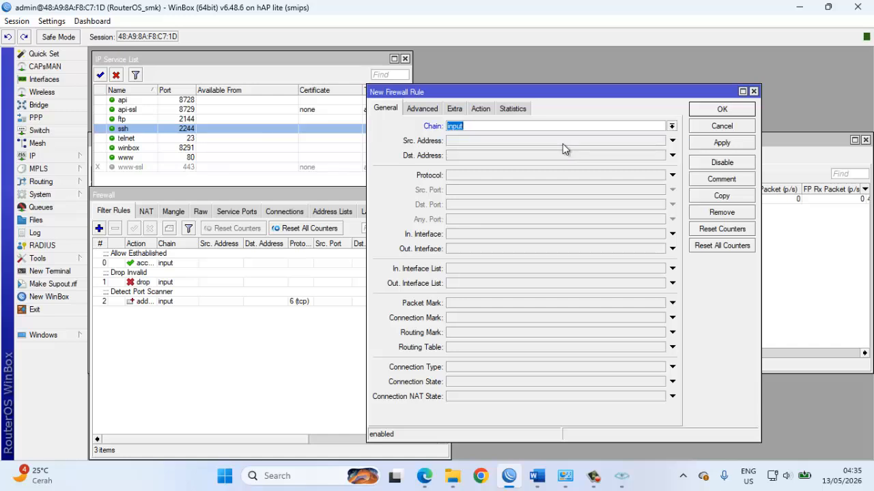
{"action": "left_click", "coordinate": [670, 176]}
{"action": "left_click", "coordinate": [661, 176]}
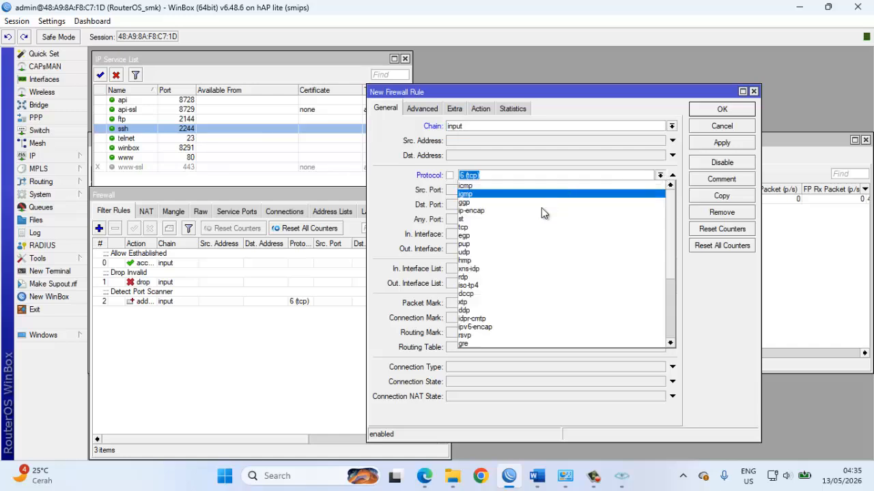
{"action": "left_click", "coordinate": [515, 233]}
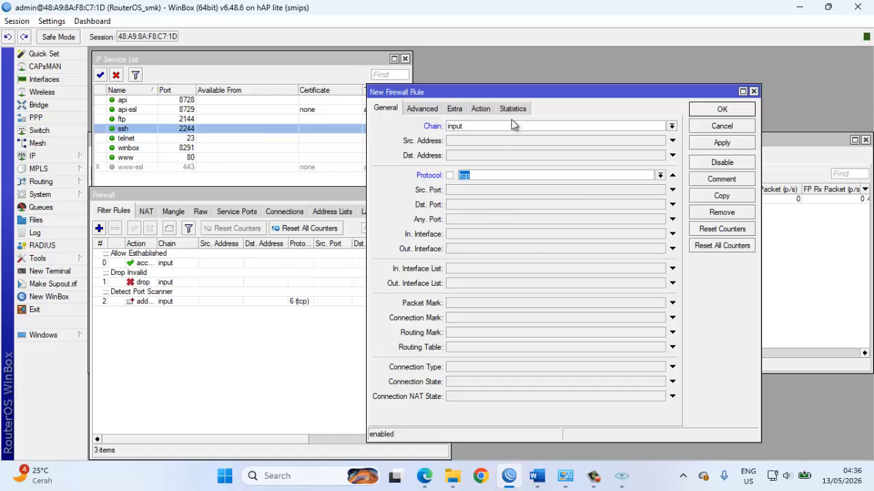
Set the new rule's source address list to port_scanner.
{"action": "left_click", "coordinate": [482, 110]}
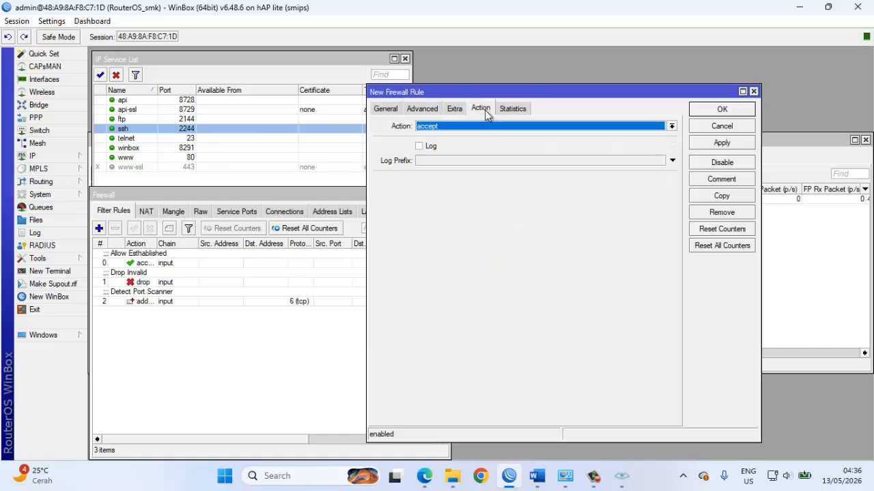
{"action": "left_click", "coordinate": [450, 113]}
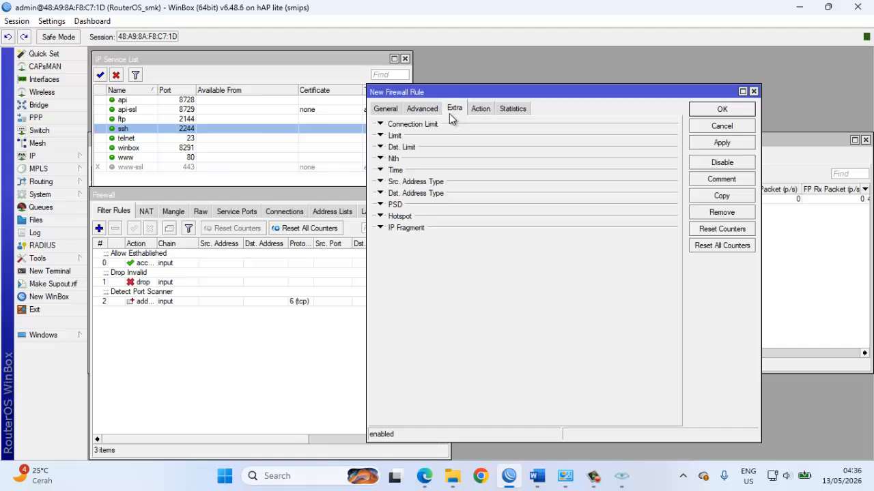
{"action": "left_click", "coordinate": [421, 112]}
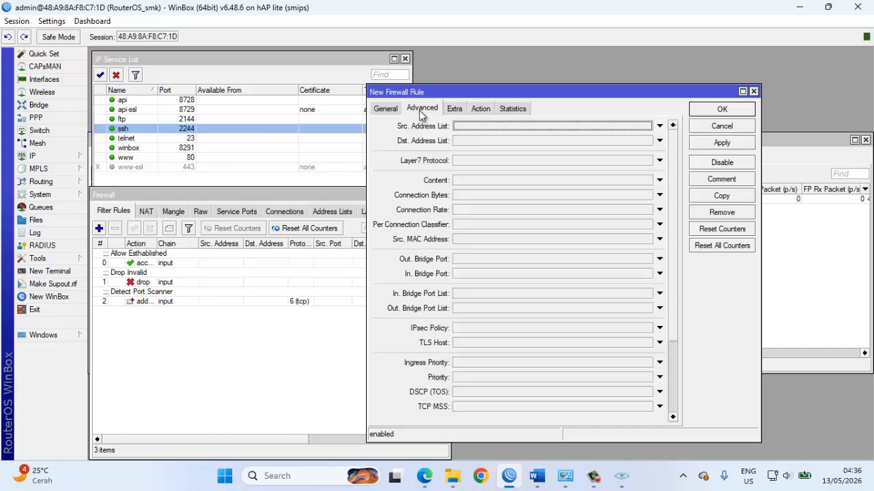
{"action": "left_click", "coordinate": [478, 126]}
{"action": "left_click", "coordinate": [646, 126]}
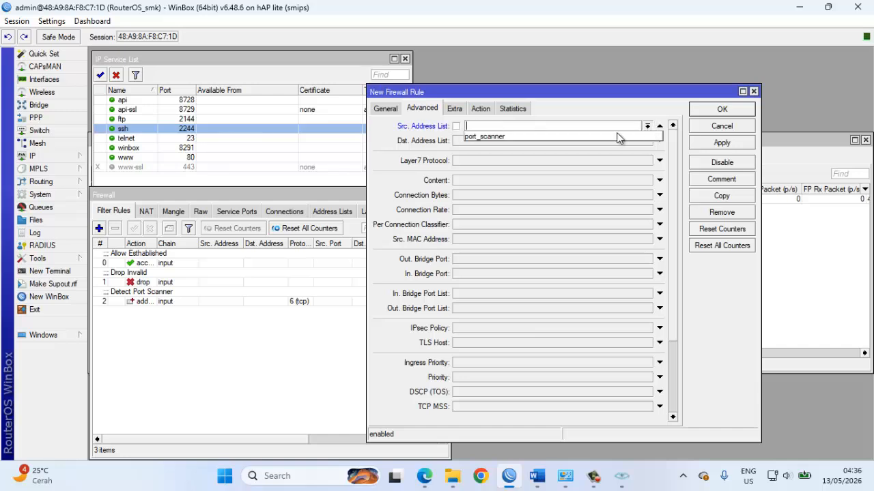
{"action": "left_click", "coordinate": [593, 137]}
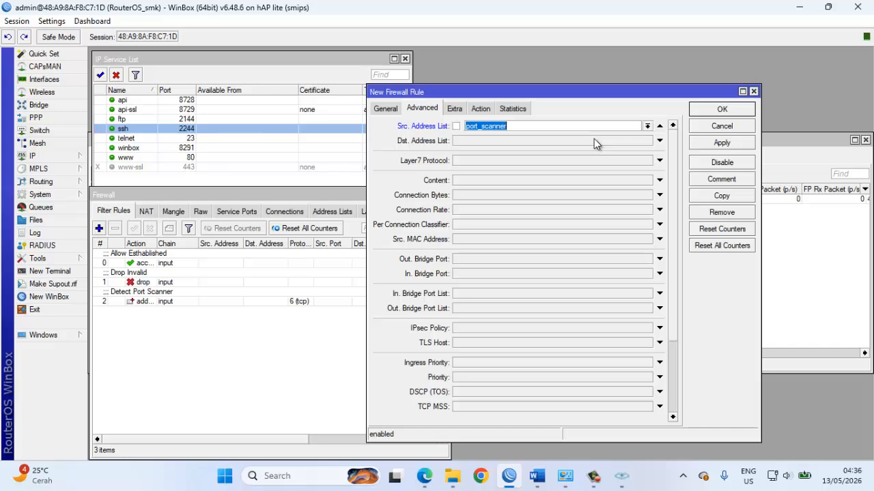
Set the rule's action to tarpit, comment it as Tarpit Scanner, and save it.
{"action": "left_click", "coordinate": [481, 107]}
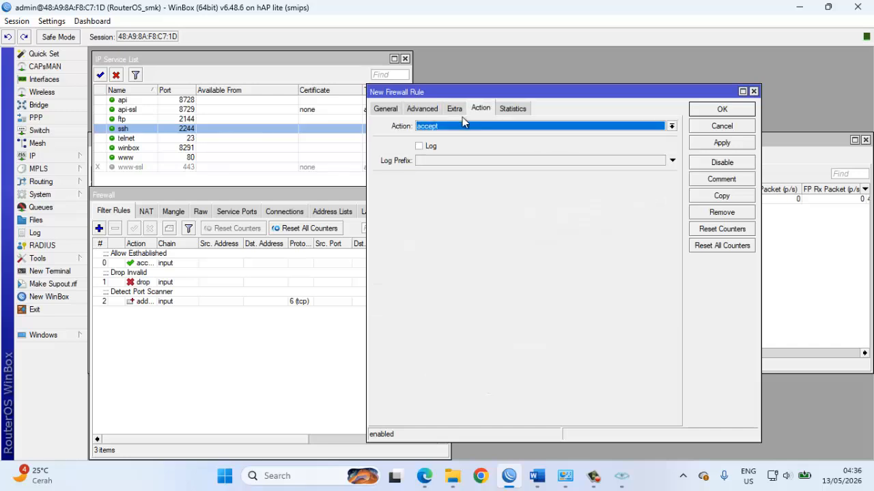
{"action": "left_click", "coordinate": [456, 124]}
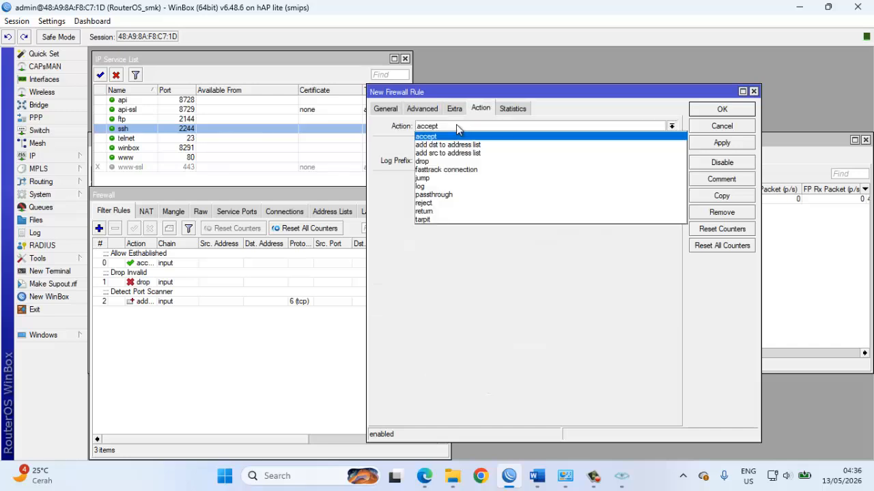
{"action": "left_click", "coordinate": [432, 219]}
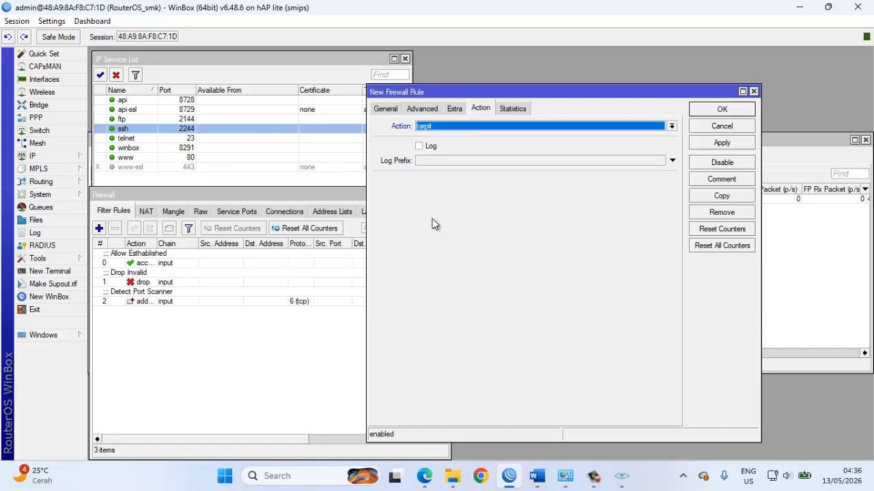
{"action": "left_click", "coordinate": [717, 180]}
{"action": "type", "text": "T"}
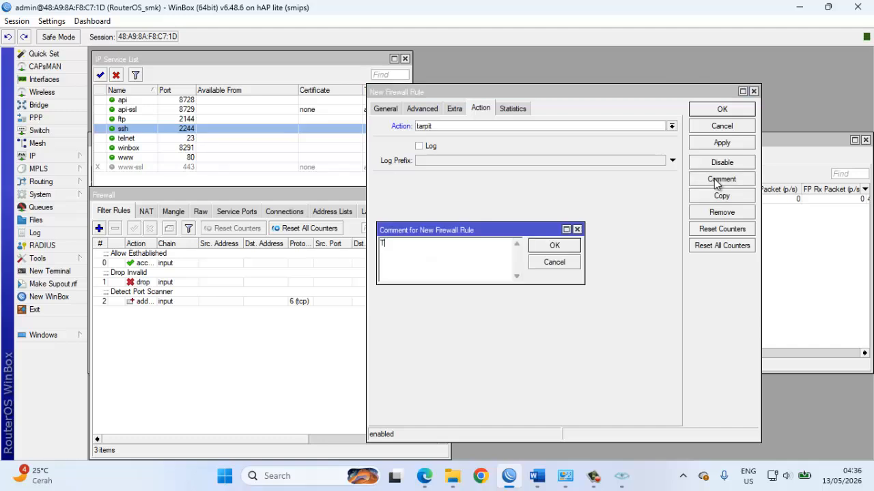
{"action": "type", "text": "arpit Scanner"}
{"action": "left_click", "coordinate": [553, 243]}
{"action": "left_click", "coordinate": [706, 142]}
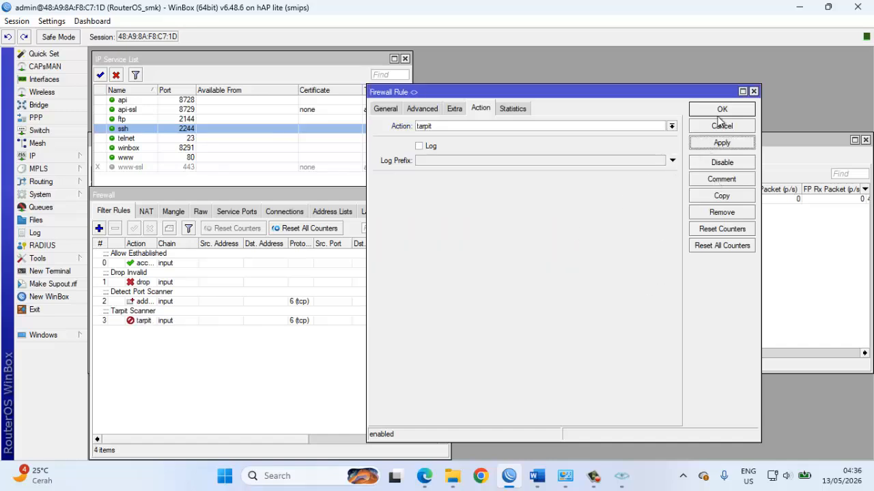
{"action": "left_click", "coordinate": [720, 110]}
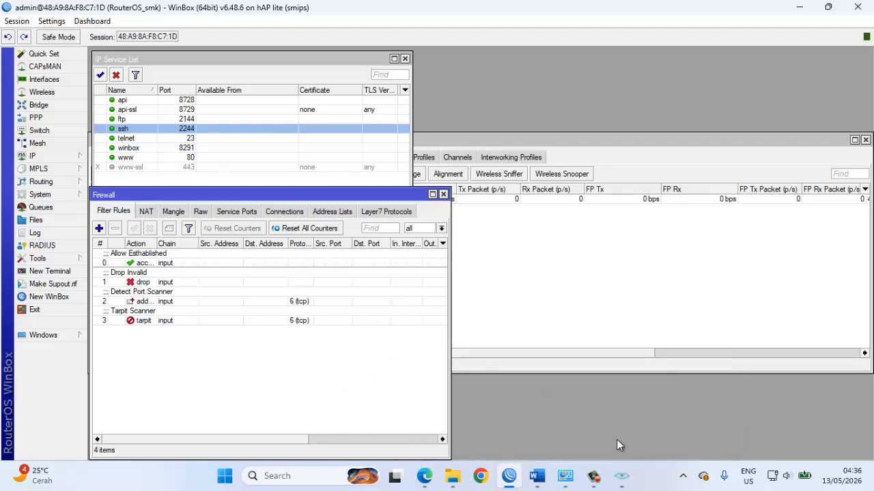
Switch to Zenmap, run an Intense scan on 192.168.100.35, and return to WinBox.
{"action": "left_click", "coordinate": [621, 475]}
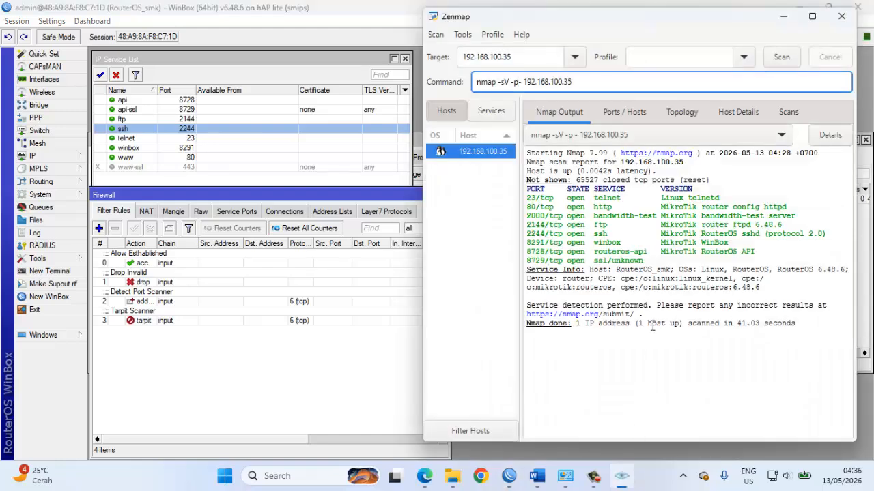
{"action": "left_click", "coordinate": [744, 59]}
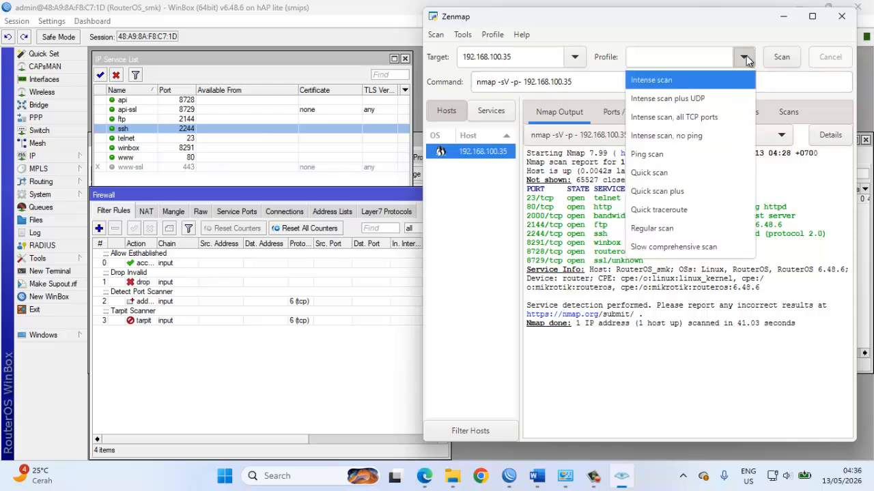
{"action": "left_click", "coordinate": [674, 80]}
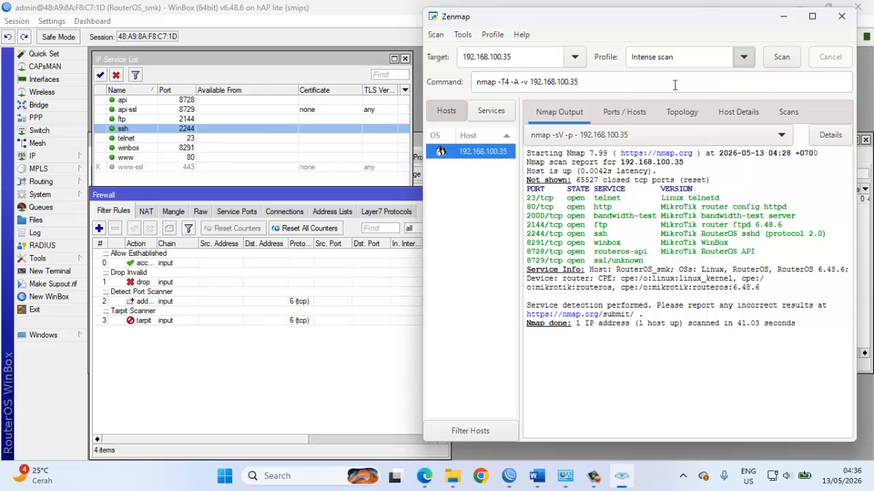
{"action": "left_click", "coordinate": [782, 58]}
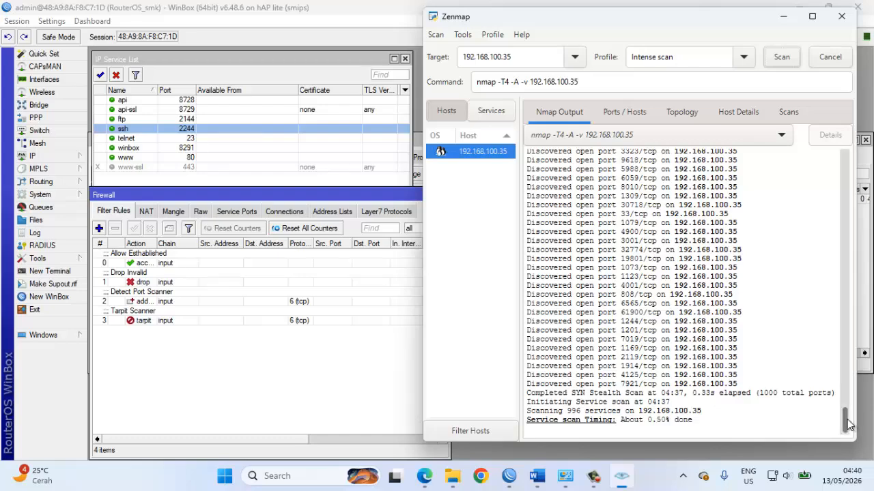
{"action": "left_click_drag", "start_coordinate": [850, 424], "coordinate": [829, 481]}
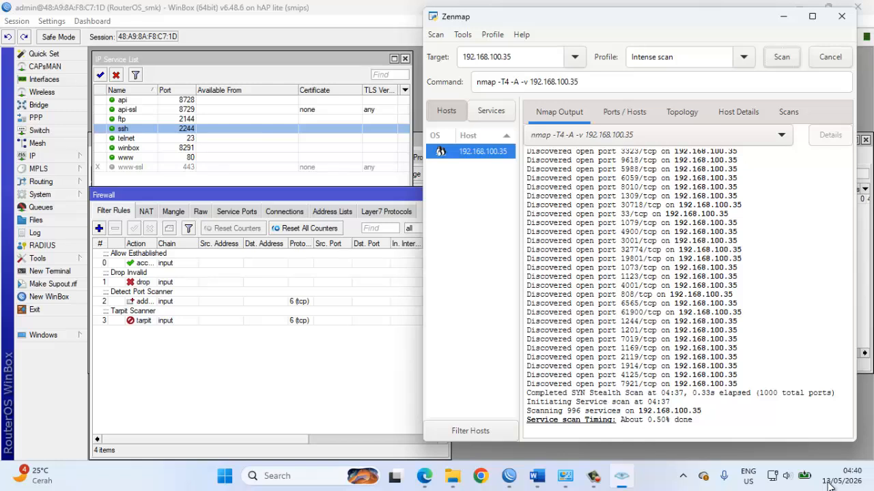
{"action": "left_click", "coordinate": [247, 384]}
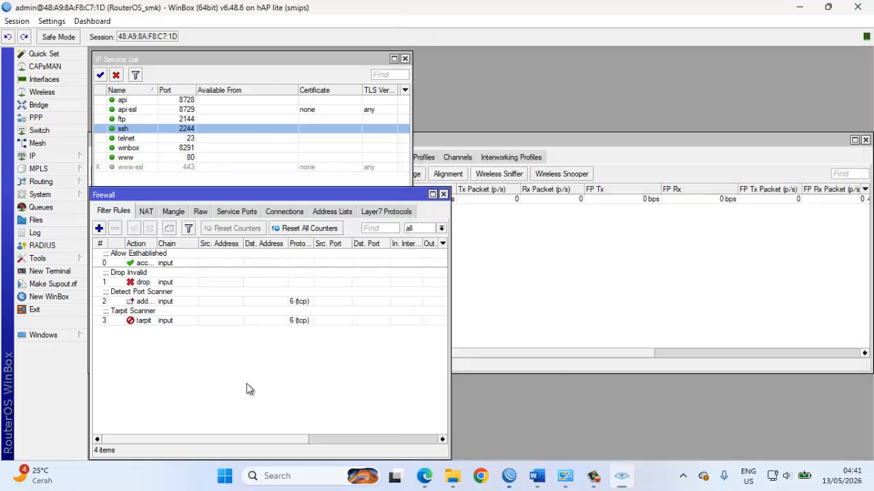
{"action": "left_click", "coordinate": [596, 477]}
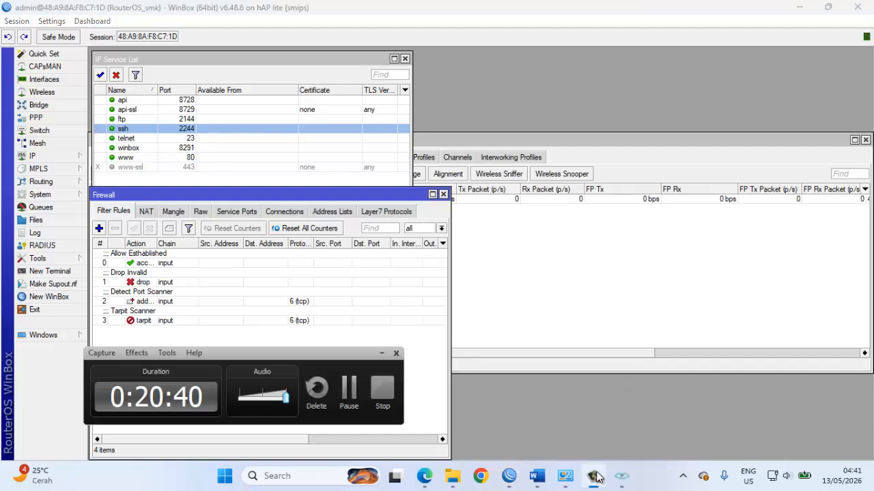
{"action": "left_click", "coordinate": [349, 391]}
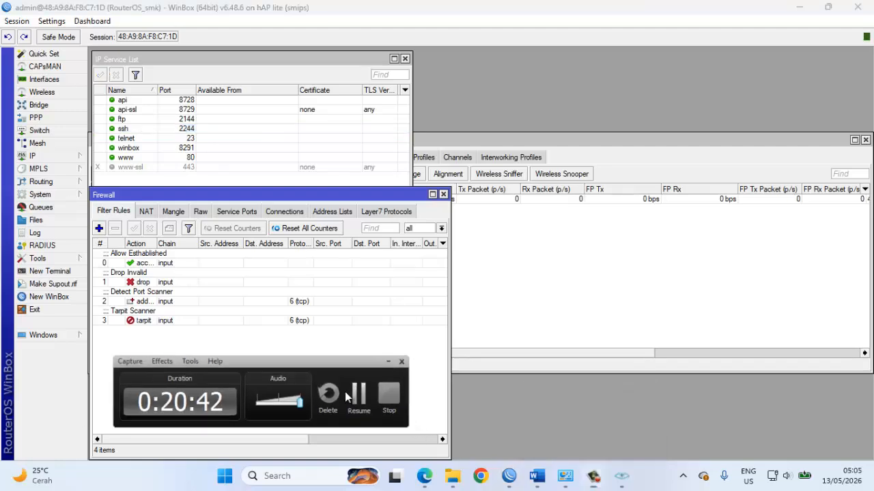
{"action": "left_click", "coordinate": [346, 393]}
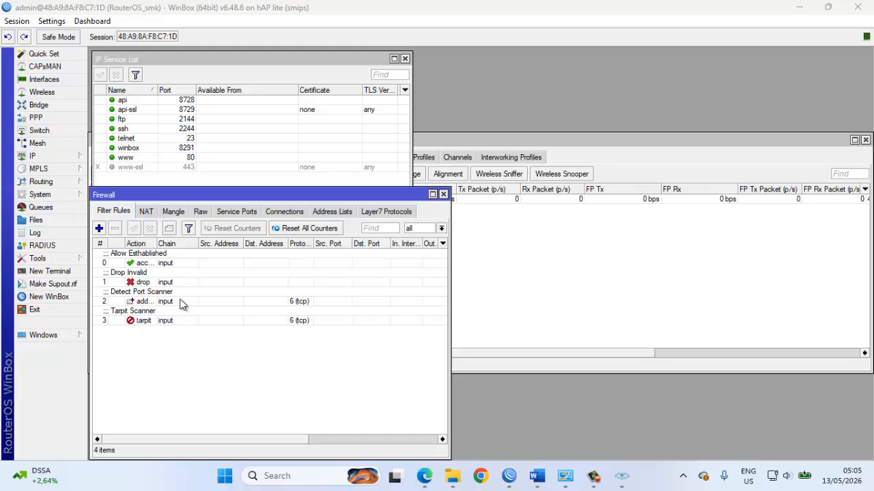
Disable the four existing filter rules: Allow Esthablished, Drop Invalid, Detect Port Scanner and Tarpit Scanner.
{"action": "left_click", "coordinate": [135, 257]}
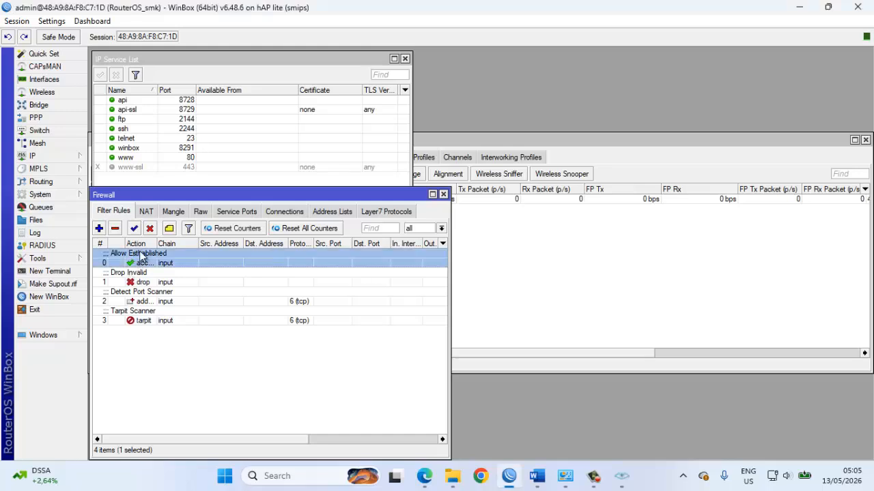
{"action": "left_click", "coordinate": [150, 229]}
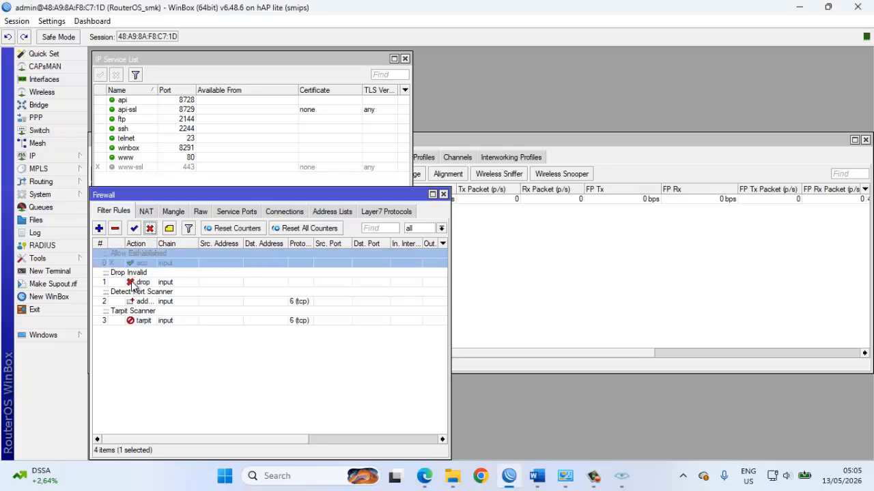
{"action": "left_click", "coordinate": [135, 281]}
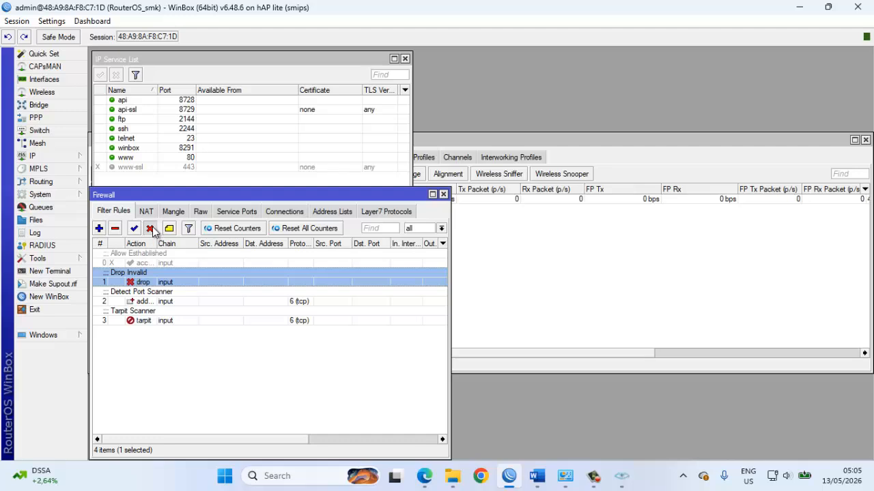
{"action": "left_click", "coordinate": [149, 229]}
{"action": "left_click", "coordinate": [139, 303]}
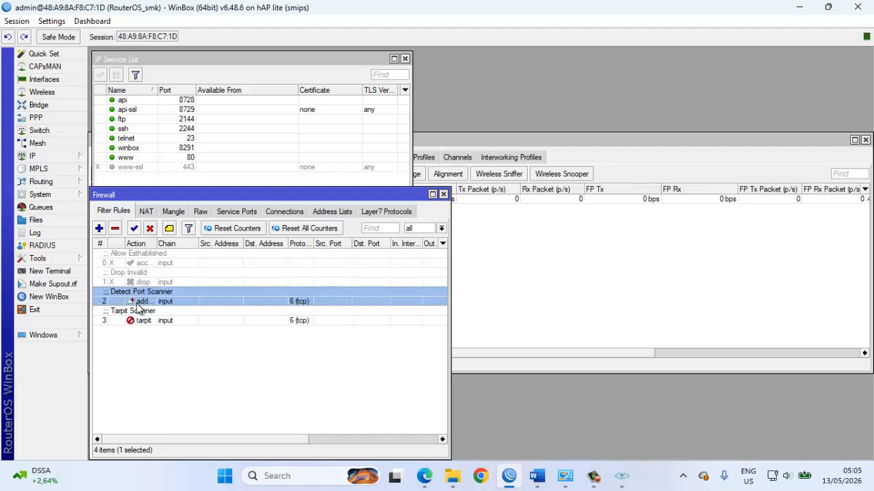
{"action": "left_click", "coordinate": [149, 228]}
{"action": "left_click", "coordinate": [142, 322]}
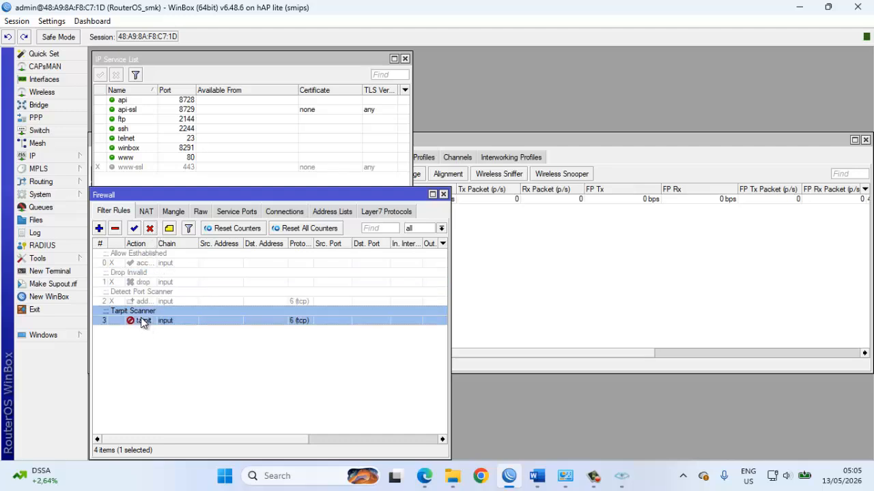
{"action": "left_click", "coordinate": [150, 229]}
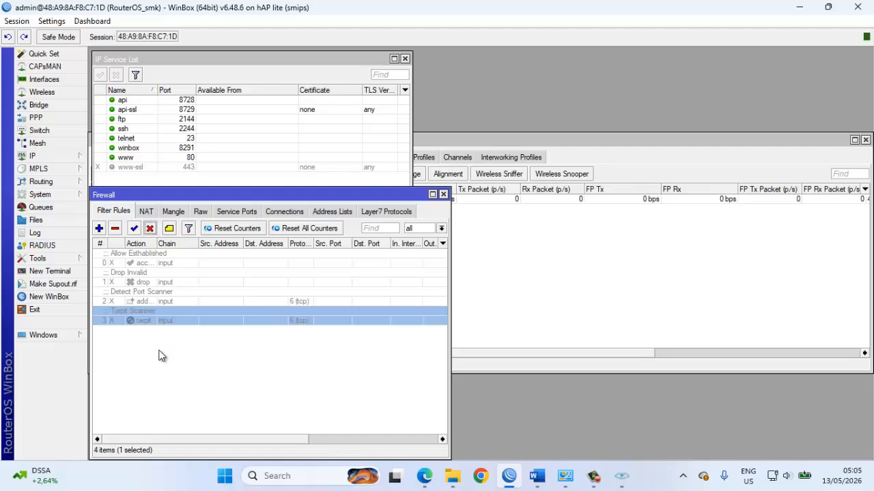
Create a new firewall filter rule with chain input and connection states established and related.
{"action": "left_click", "coordinate": [99, 229]}
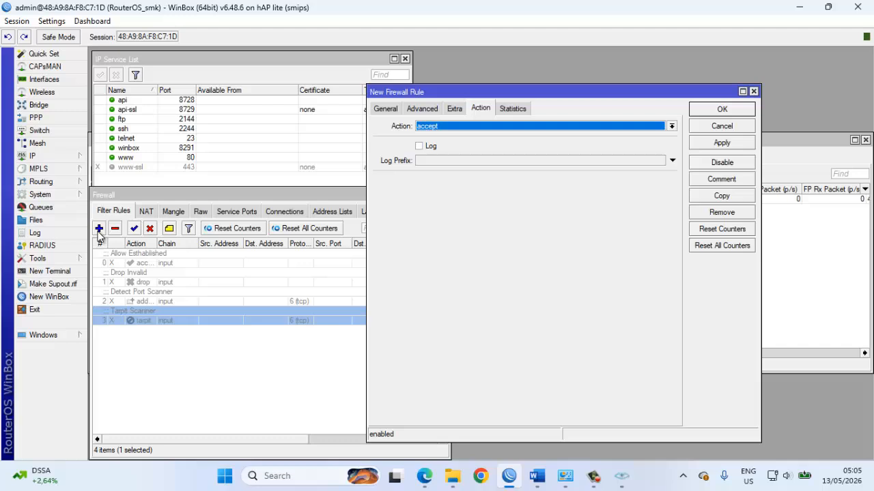
{"action": "left_click", "coordinate": [385, 111]}
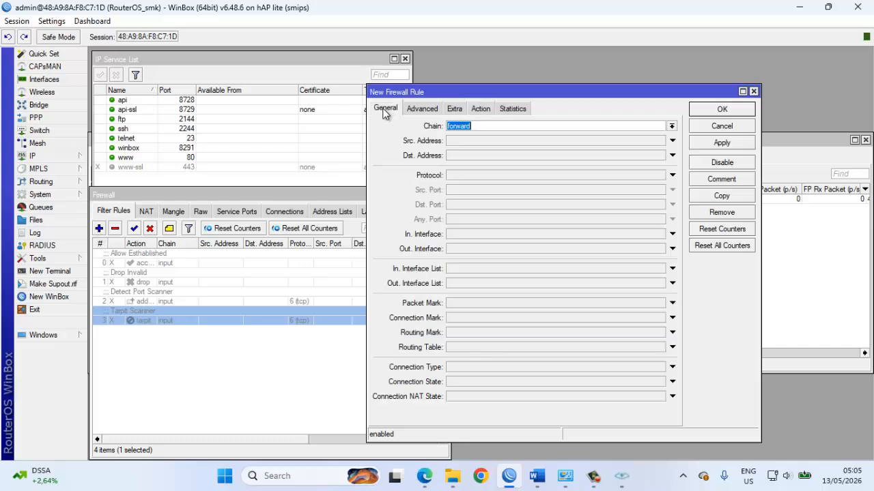
{"action": "left_click", "coordinate": [671, 127]}
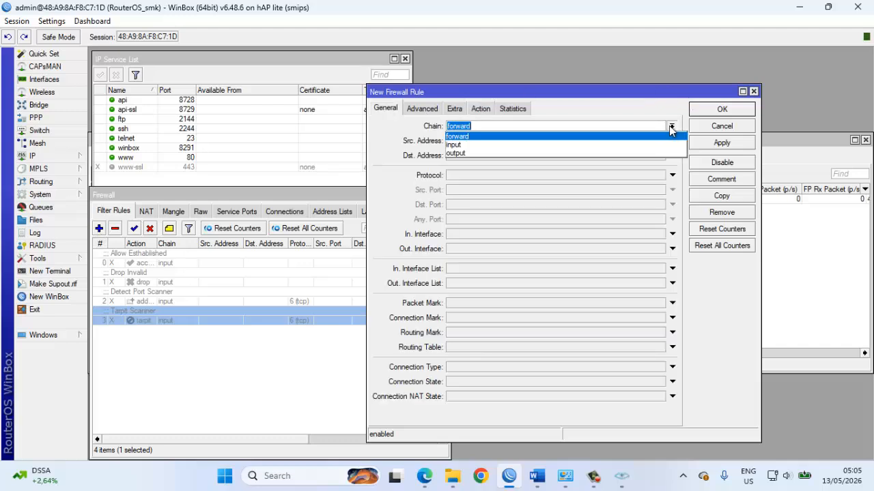
{"action": "left_click", "coordinate": [580, 145]}
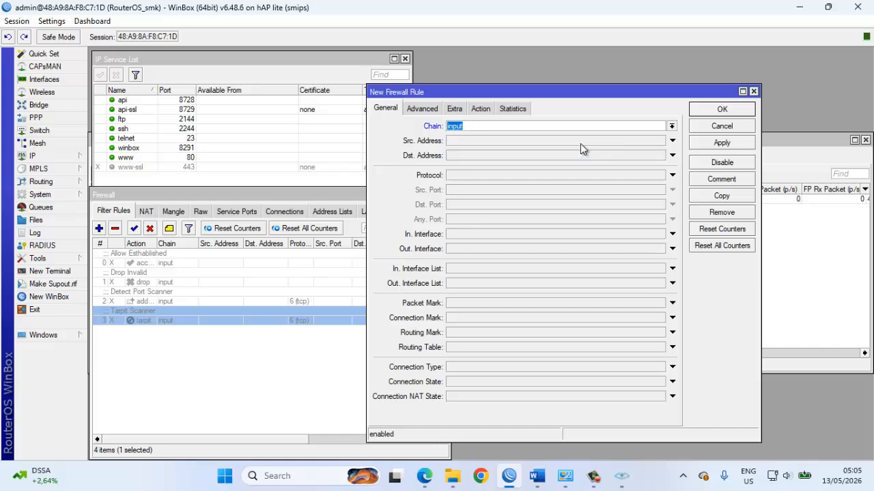
{"action": "left_click", "coordinate": [461, 381]}
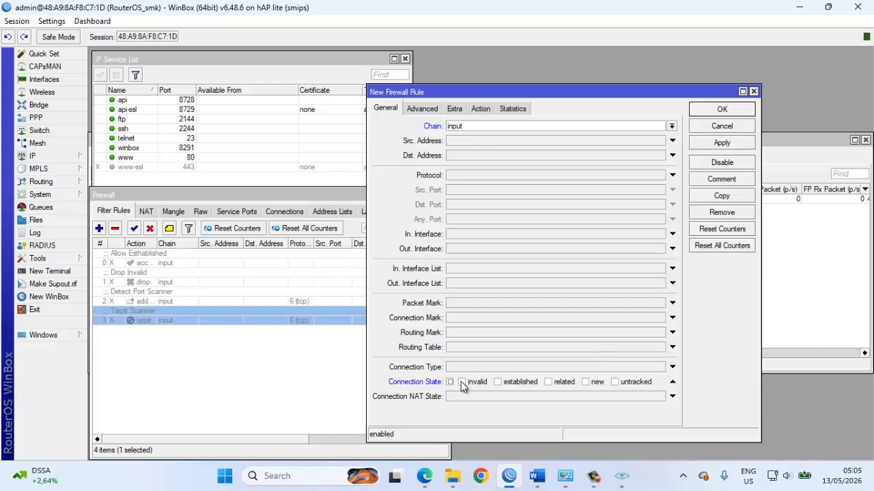
{"action": "left_click", "coordinate": [511, 383]}
{"action": "left_click", "coordinate": [562, 382]}
Use accept as the rule's action, comment it as Allow Esthablished, and save it.
{"action": "left_click", "coordinate": [479, 109]}
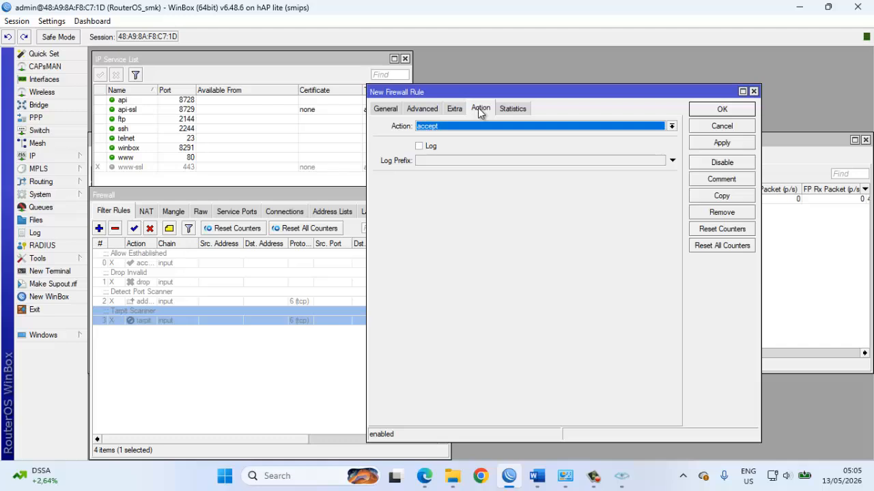
{"action": "left_click", "coordinate": [715, 178]}
{"action": "type", "text": "A"}
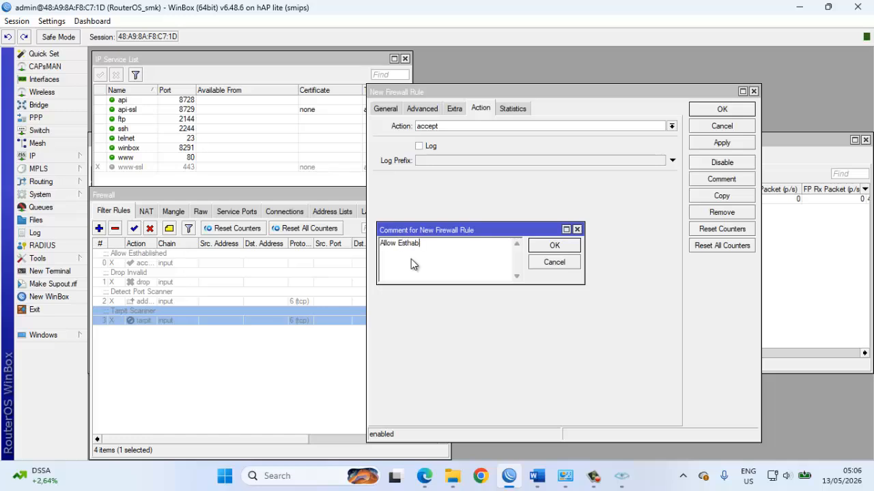
{"action": "type", "text": "llow Esthablished"}
{"action": "left_click", "coordinate": [553, 246]}
{"action": "left_click", "coordinate": [715, 142]}
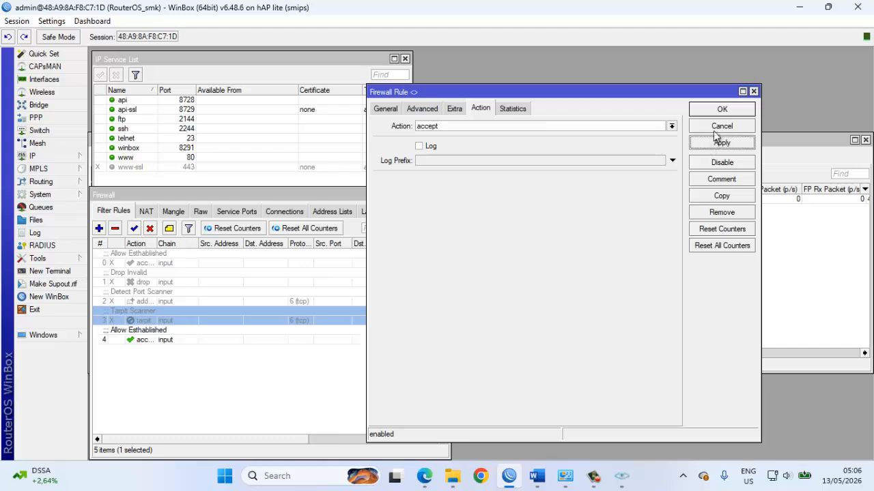
{"action": "left_click", "coordinate": [721, 110]}
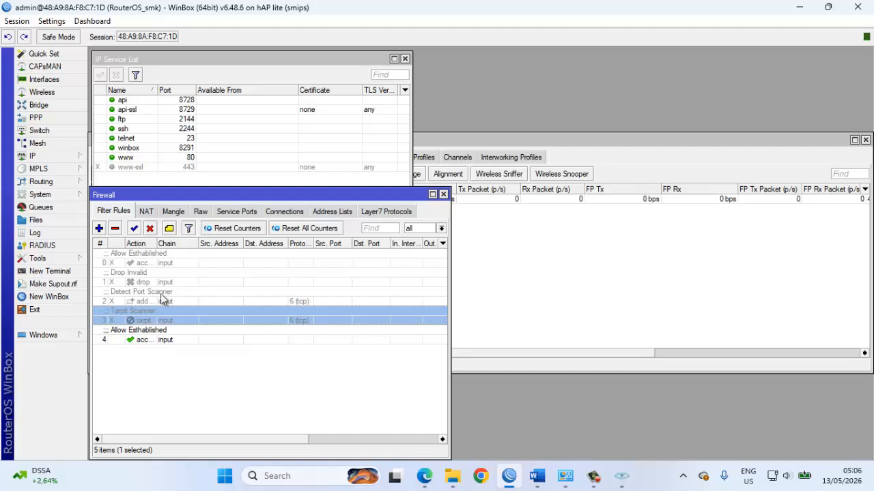
Create another firewall filter rule with chain input and connection state invalid.
{"action": "left_click", "coordinate": [99, 229]}
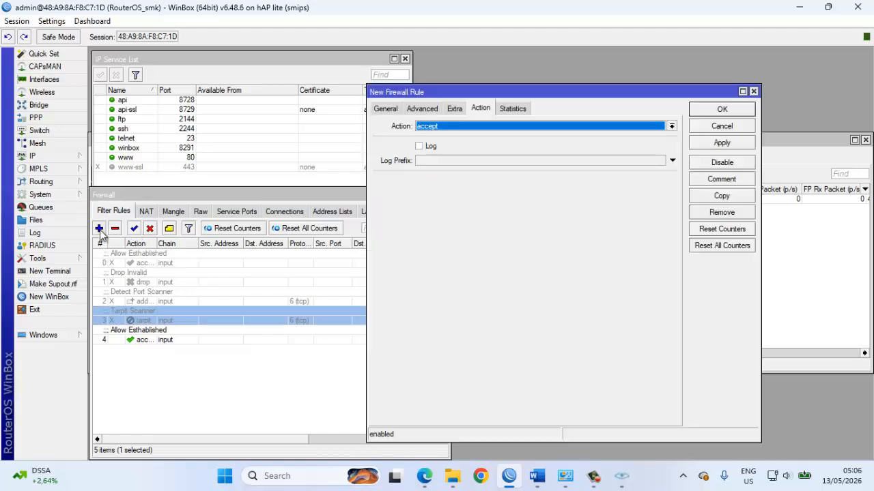
{"action": "left_click", "coordinate": [386, 110]}
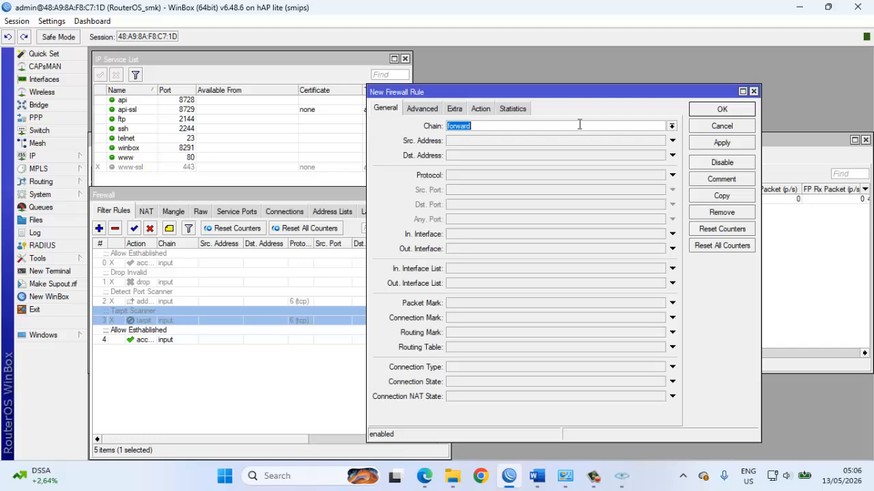
{"action": "left_click", "coordinate": [671, 127]}
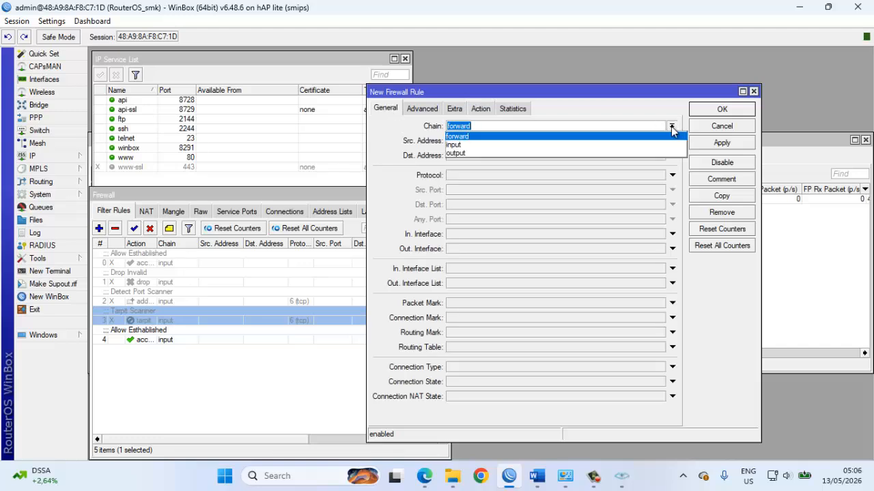
{"action": "left_click", "coordinate": [572, 143]}
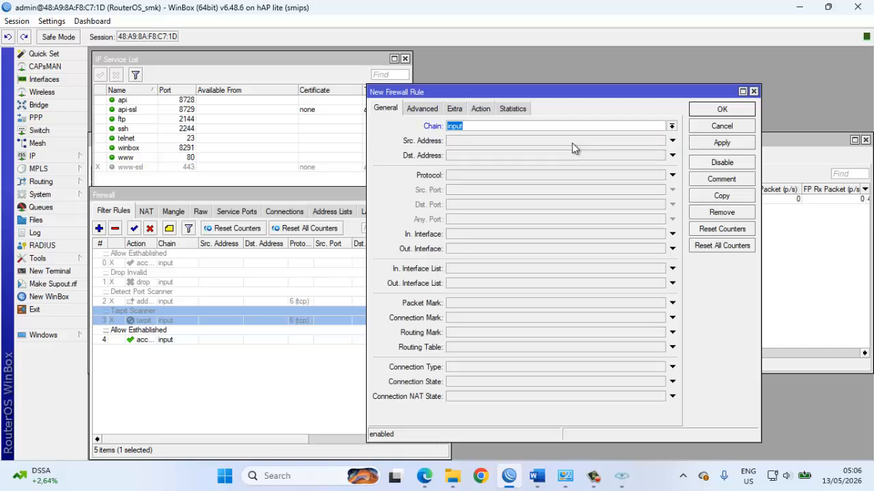
{"action": "left_click", "coordinate": [480, 384]}
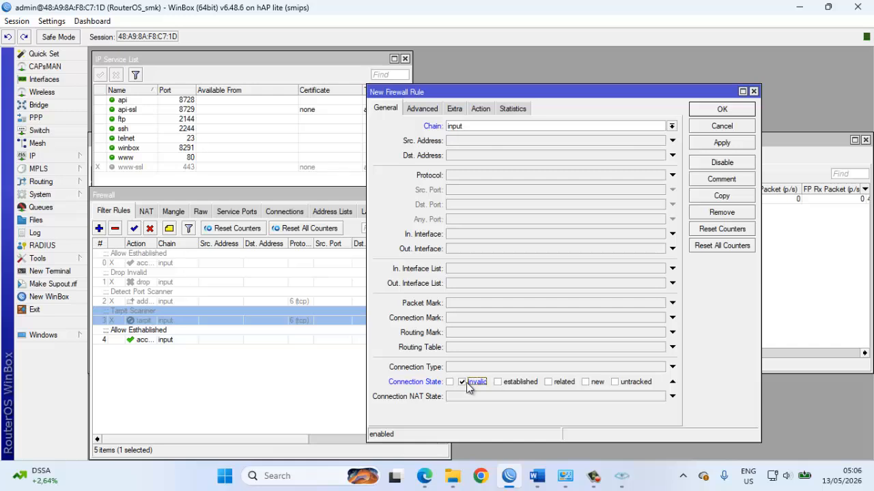
Set the rule's action to drop, comment it as Drop Invalid, and save it.
{"action": "left_click", "coordinate": [482, 110]}
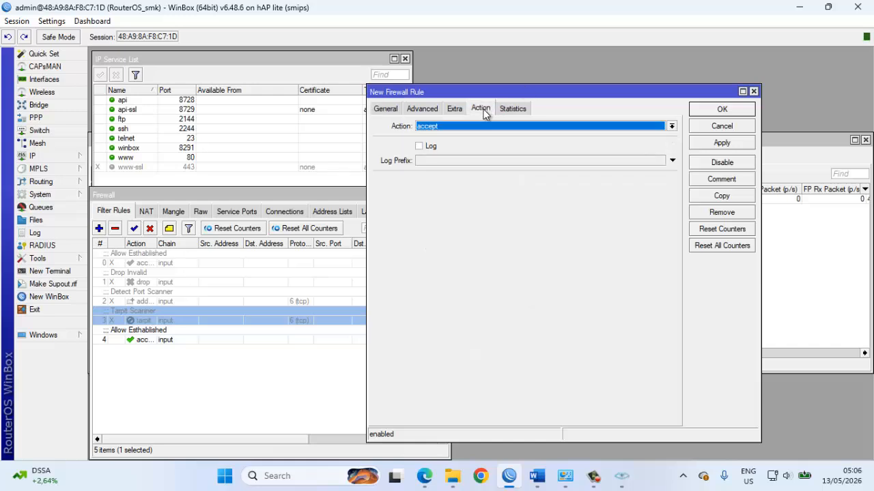
{"action": "left_click", "coordinate": [486, 128]}
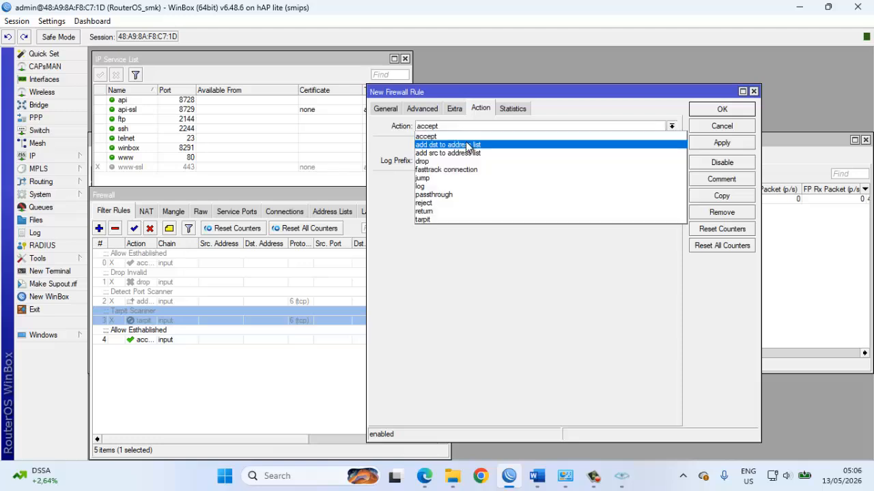
{"action": "left_click", "coordinate": [460, 164]}
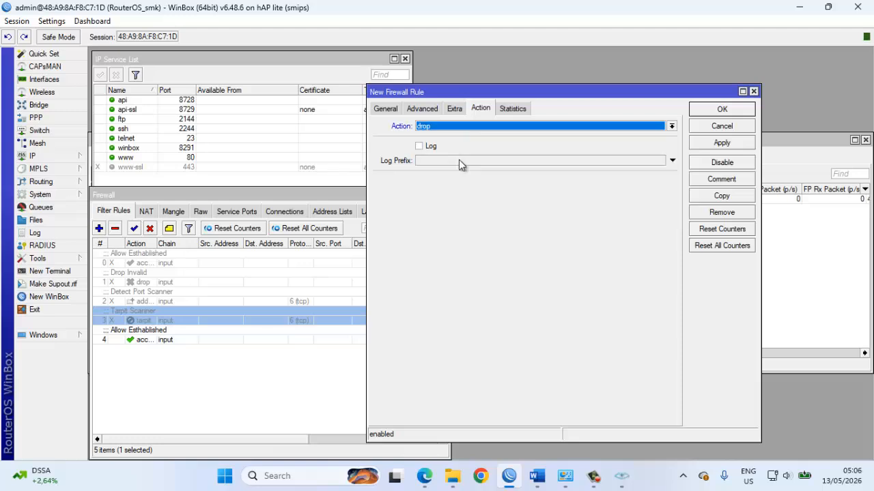
{"action": "left_click", "coordinate": [724, 180]}
{"action": "type", "text": "Drop "}
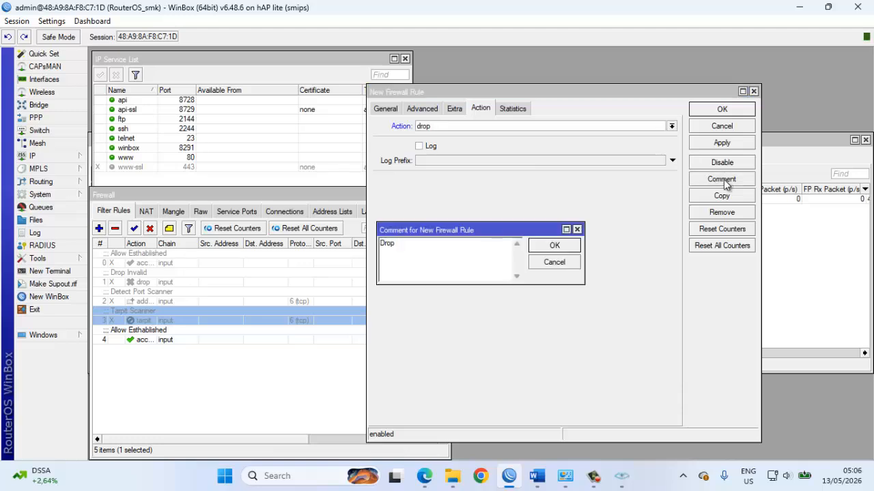
{"action": "type", "text": "Invalid"}
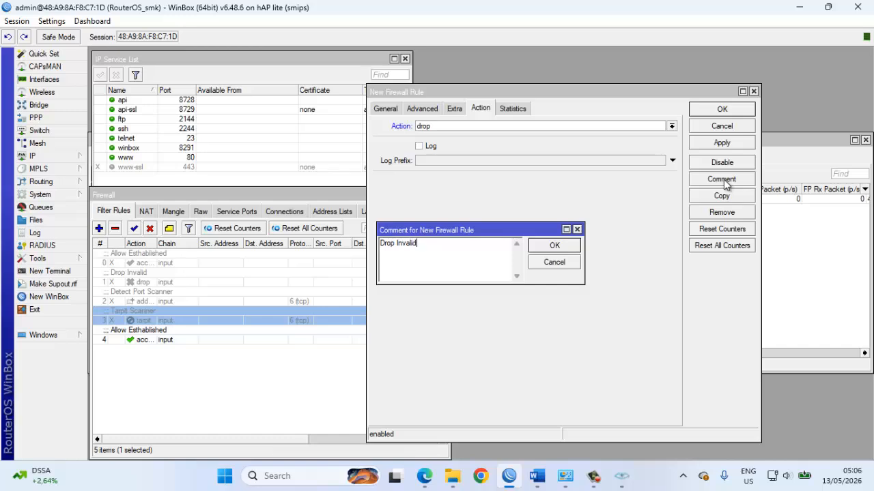
{"action": "left_click", "coordinate": [554, 246]}
{"action": "left_click", "coordinate": [722, 142]}
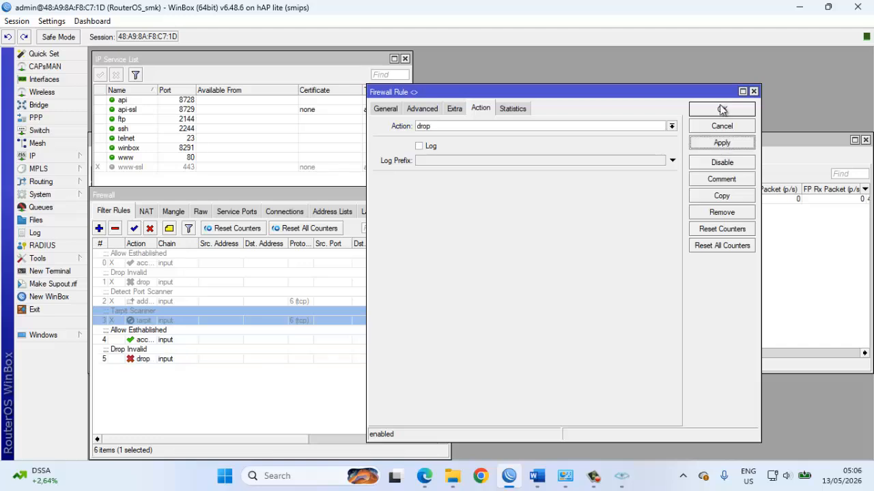
{"action": "left_click", "coordinate": [722, 111]}
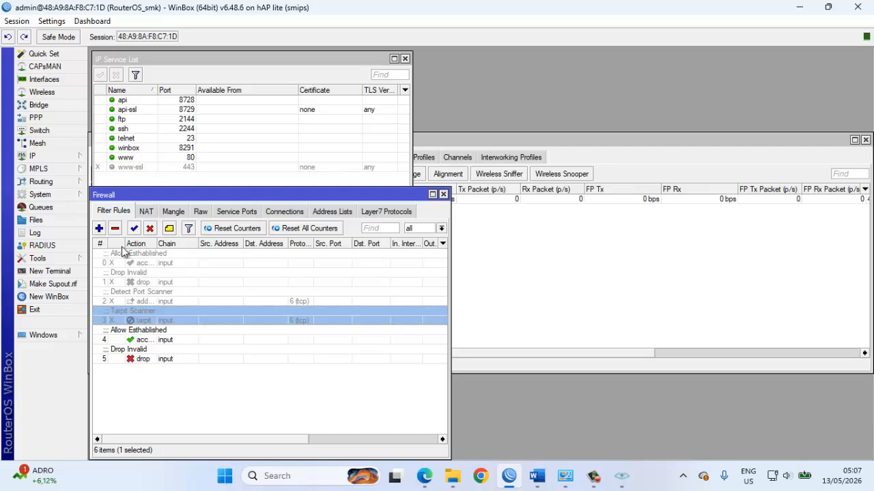
Create a third filter rule with chain input and protocol tcp, and enable PSD matching with the default thresholds and port weights.
{"action": "left_click", "coordinate": [99, 228]}
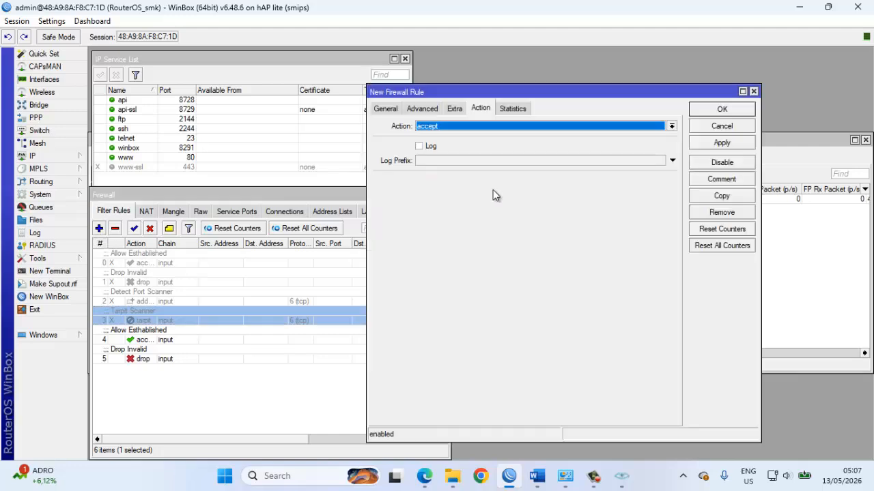
{"action": "left_click", "coordinate": [385, 110]}
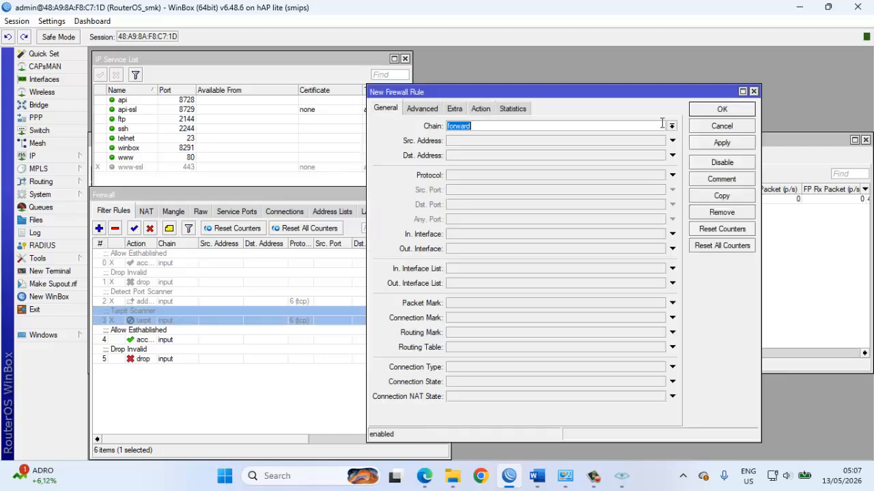
{"action": "left_click", "coordinate": [672, 126]}
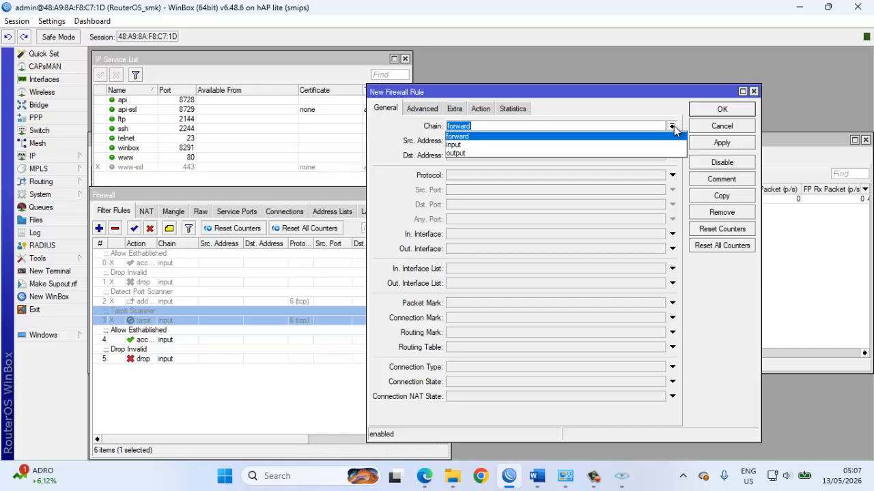
{"action": "left_click", "coordinate": [587, 144]}
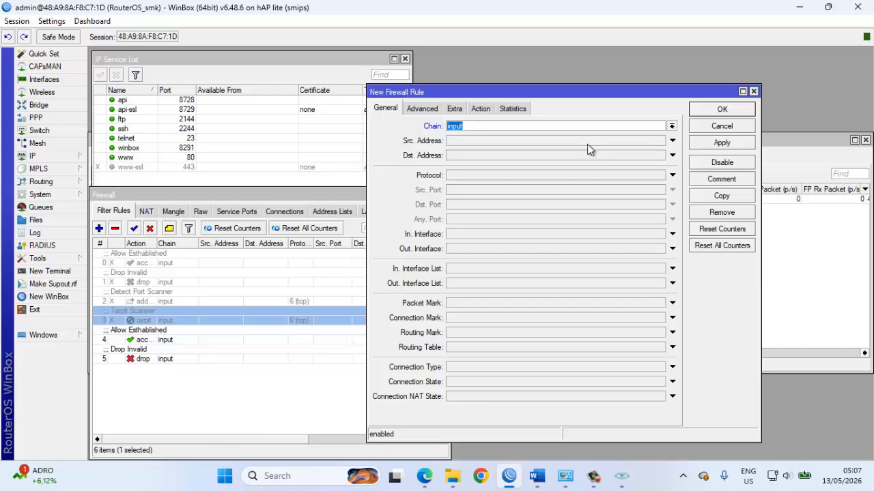
{"action": "left_click", "coordinate": [672, 176]}
{"action": "left_click", "coordinate": [660, 175]}
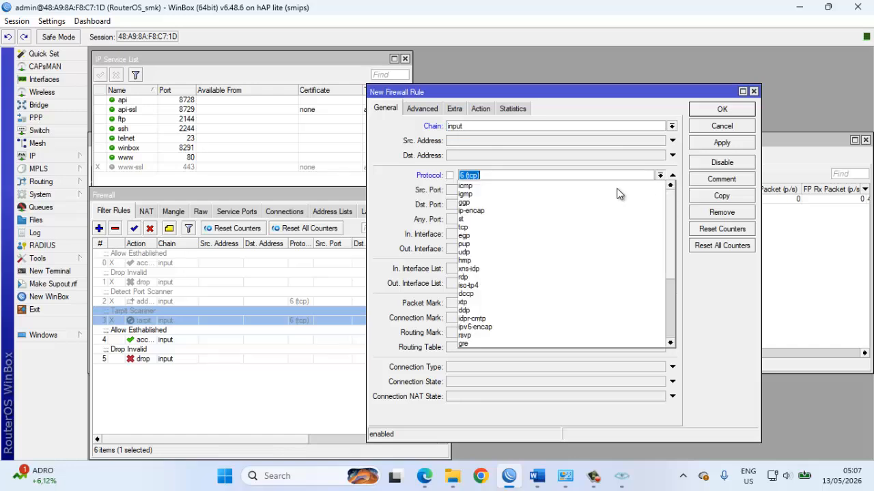
{"action": "left_click", "coordinate": [508, 227]}
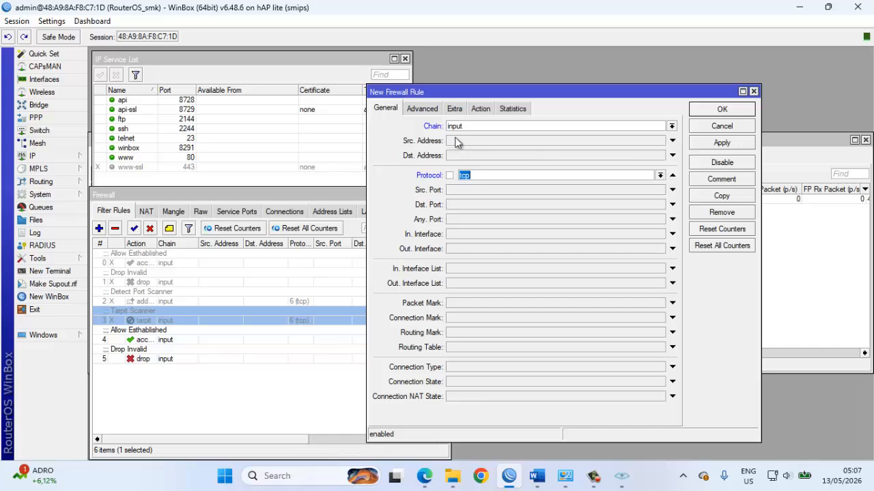
{"action": "left_click", "coordinate": [454, 108]}
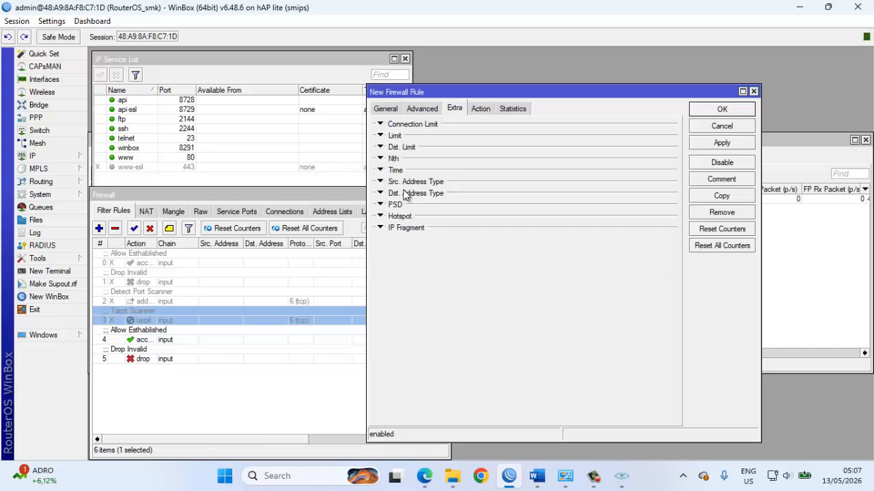
{"action": "left_click", "coordinate": [380, 205]}
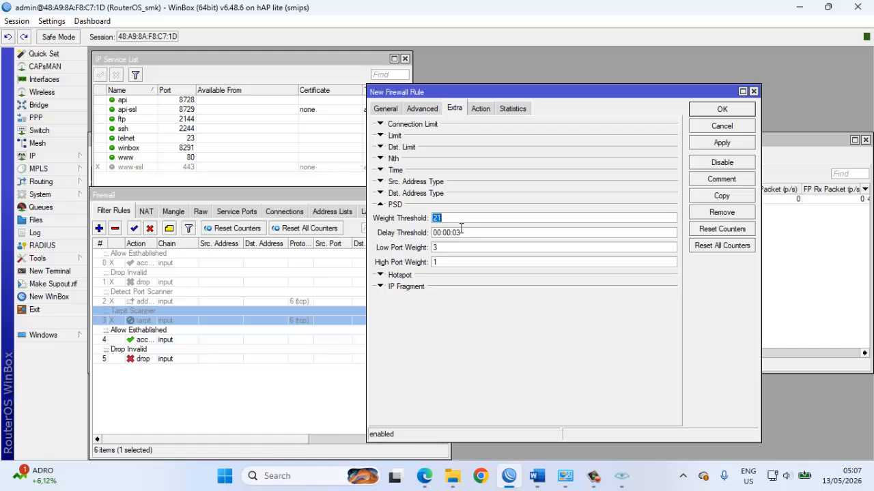
Set the rule's action to add src to address list, using the port_scanner address list with timeout none dynamic.
{"action": "left_click", "coordinate": [477, 111]}
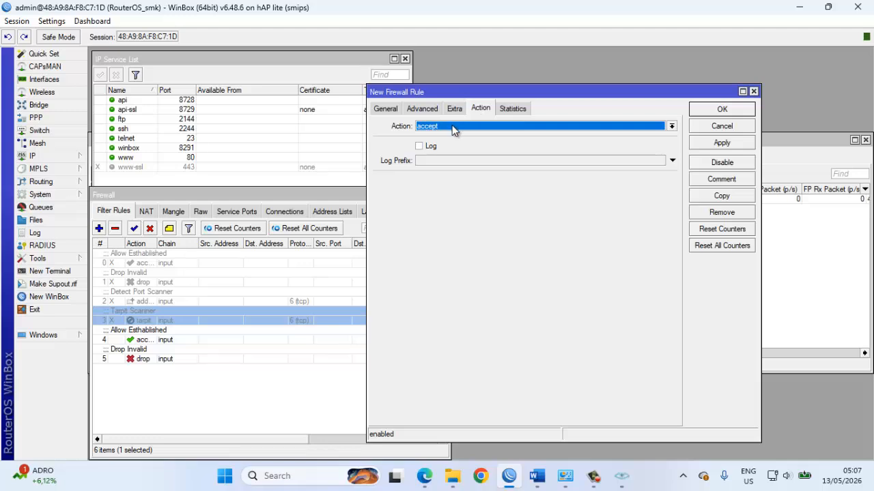
{"action": "left_click", "coordinate": [452, 126]}
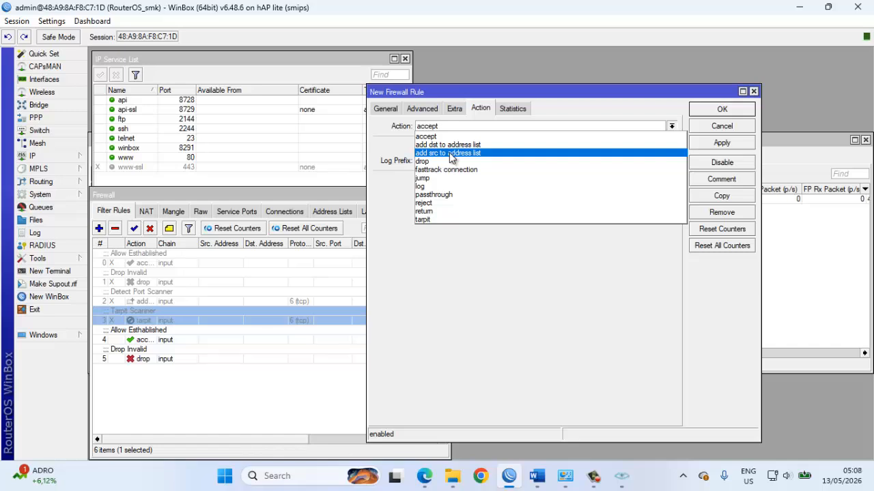
{"action": "left_click", "coordinate": [451, 154]}
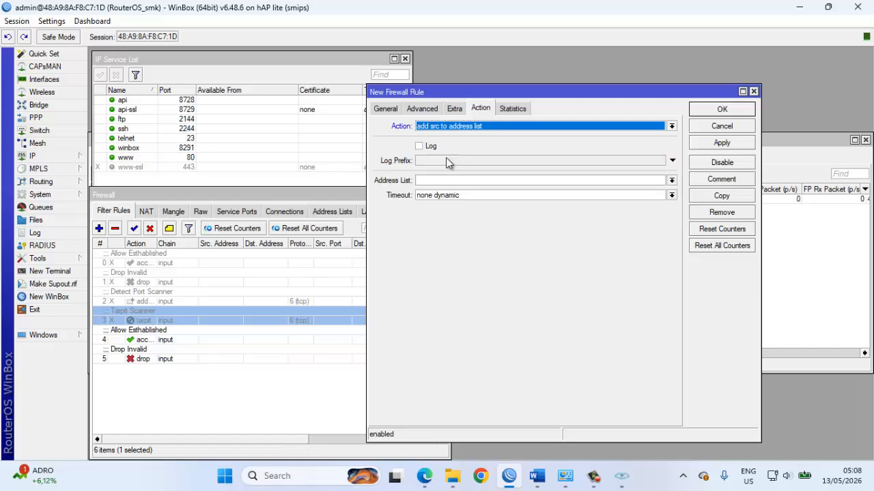
{"action": "left_click", "coordinate": [671, 181]}
{"action": "left_click", "coordinate": [588, 189]}
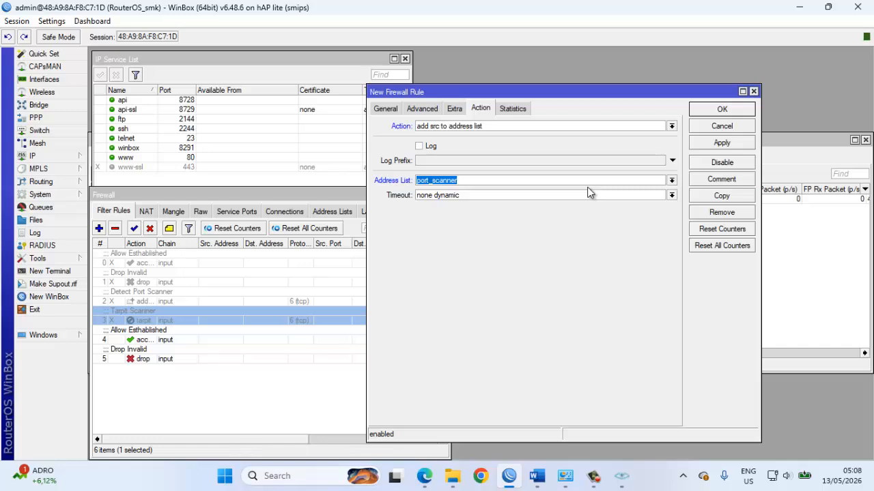
Comment the rule as Detect Port Scanner and save it.
{"action": "left_click", "coordinate": [706, 181]}
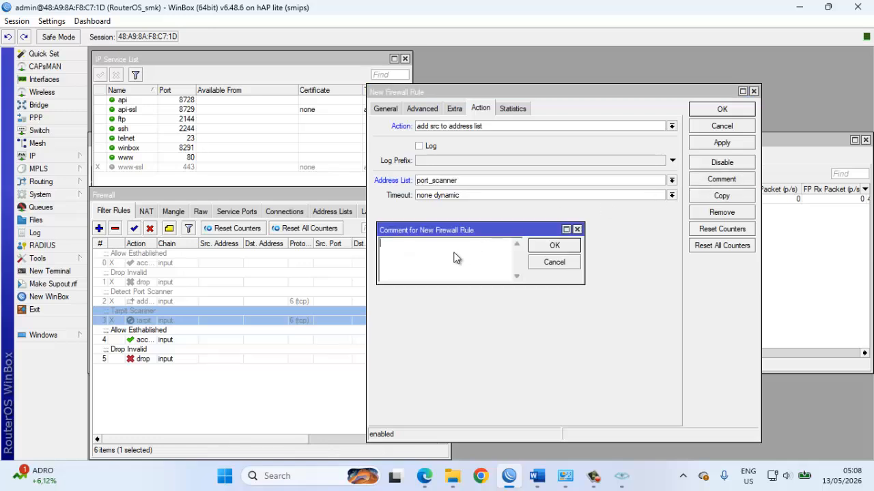
{"action": "type", "text": "Detect Port Scanner"}
{"action": "left_click", "coordinate": [545, 247]}
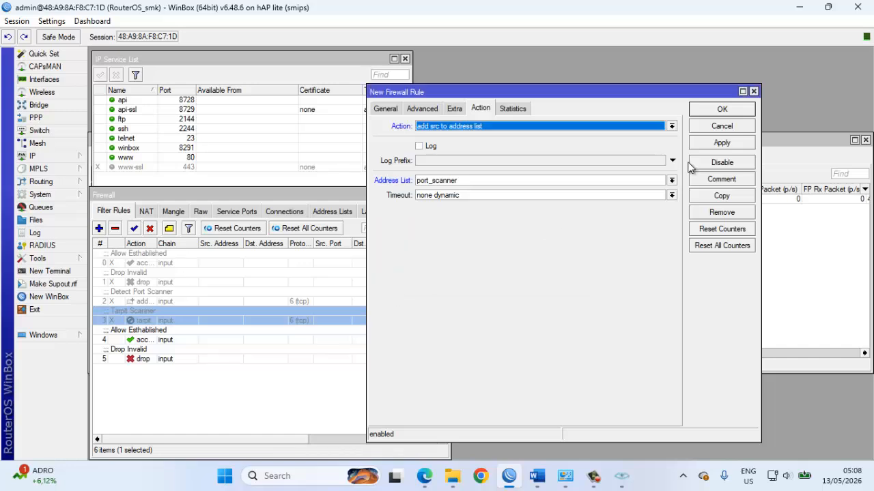
{"action": "left_click", "coordinate": [713, 144]}
{"action": "left_click", "coordinate": [718, 109]}
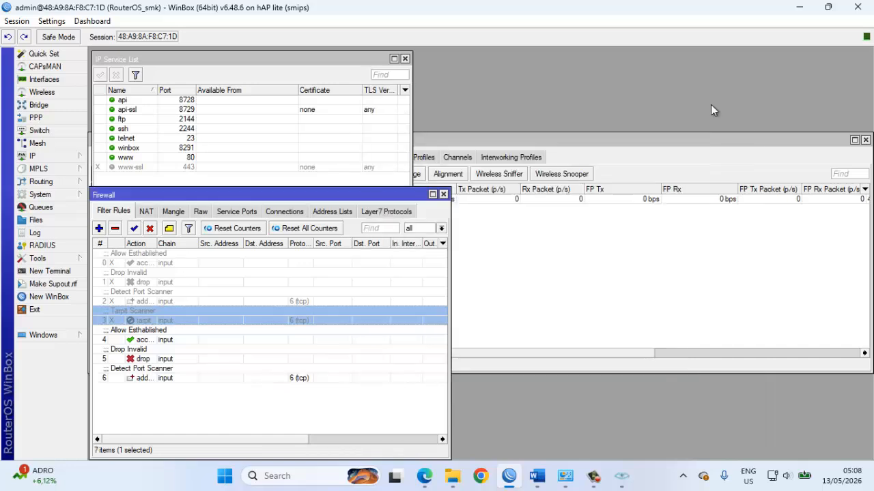
{"action": "left_click", "coordinate": [141, 298]}
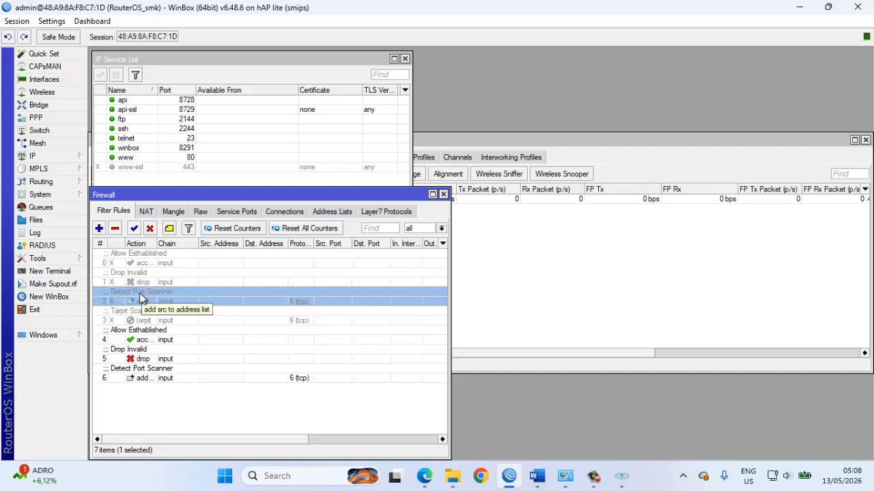
{"action": "left_click", "coordinate": [135, 378]}
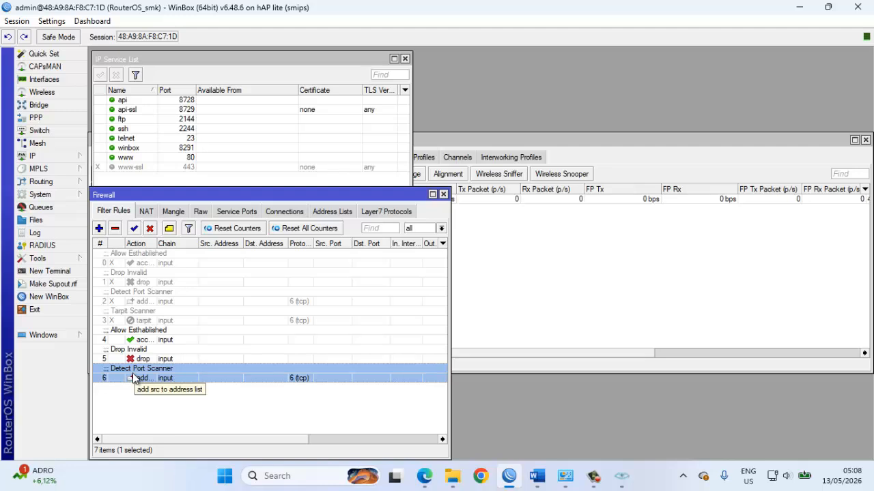
Create a fourth filter rule with chain input and port_scanner as the source address list.
{"action": "left_click", "coordinate": [99, 229]}
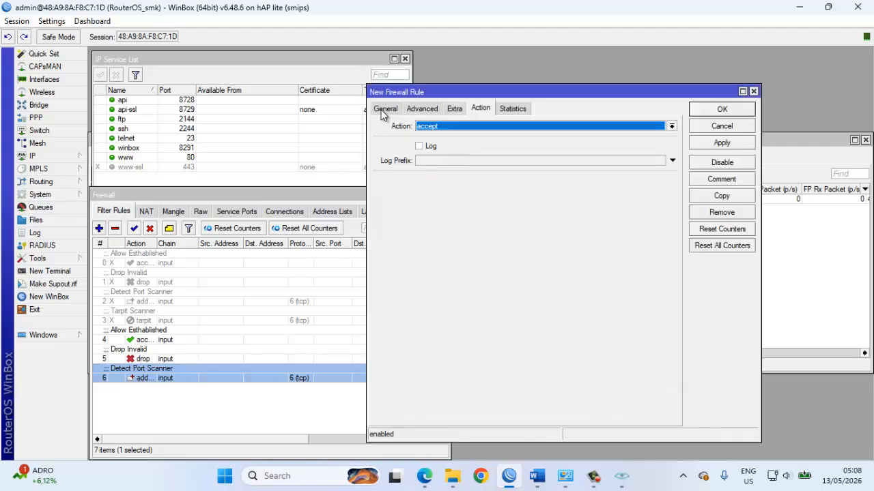
{"action": "left_click", "coordinate": [383, 111]}
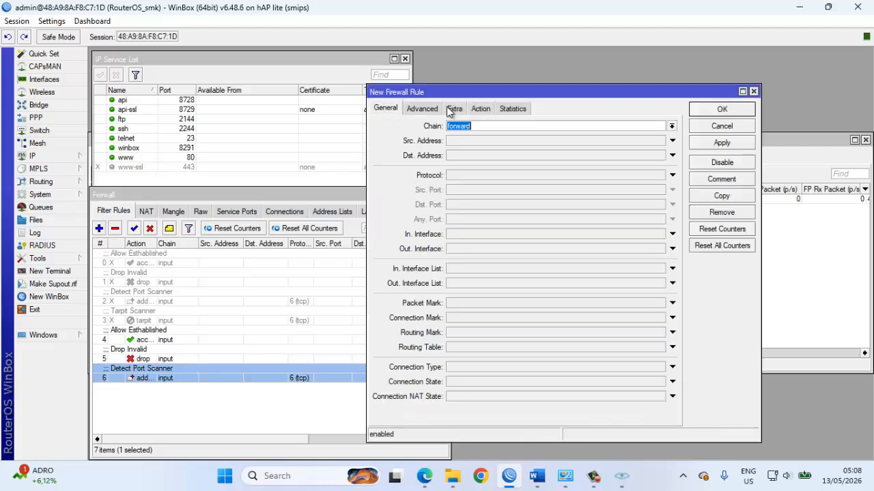
{"action": "left_click", "coordinate": [671, 126]}
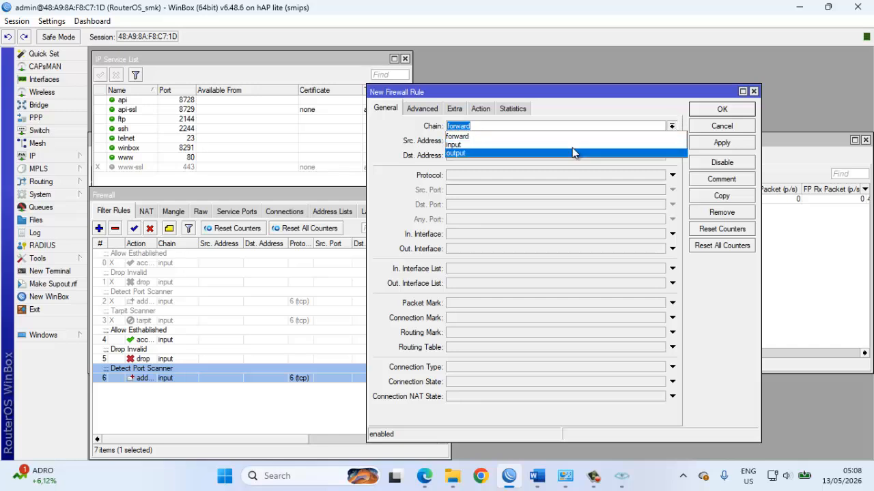
{"action": "left_click", "coordinate": [571, 144]}
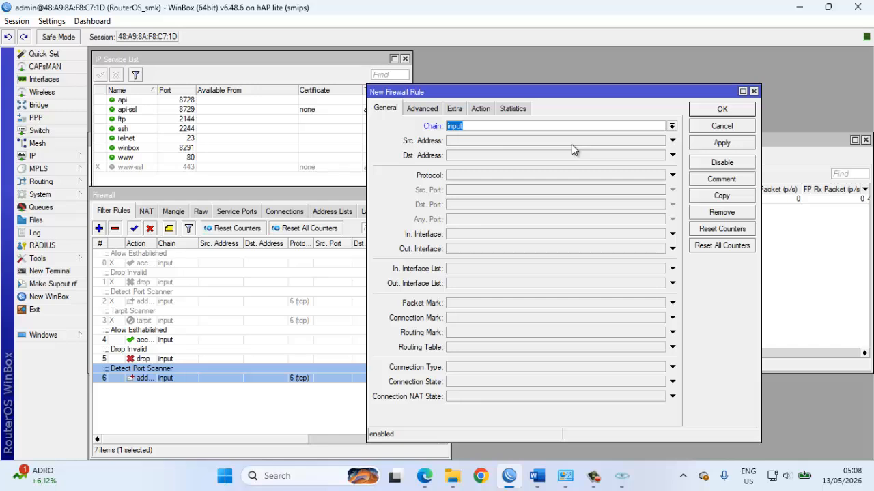
{"action": "left_click", "coordinate": [426, 111]}
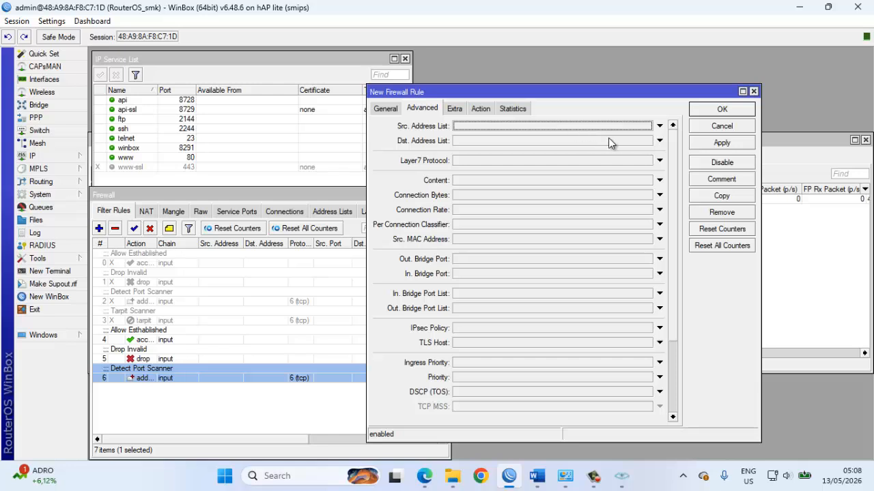
{"action": "left_click", "coordinate": [658, 127]}
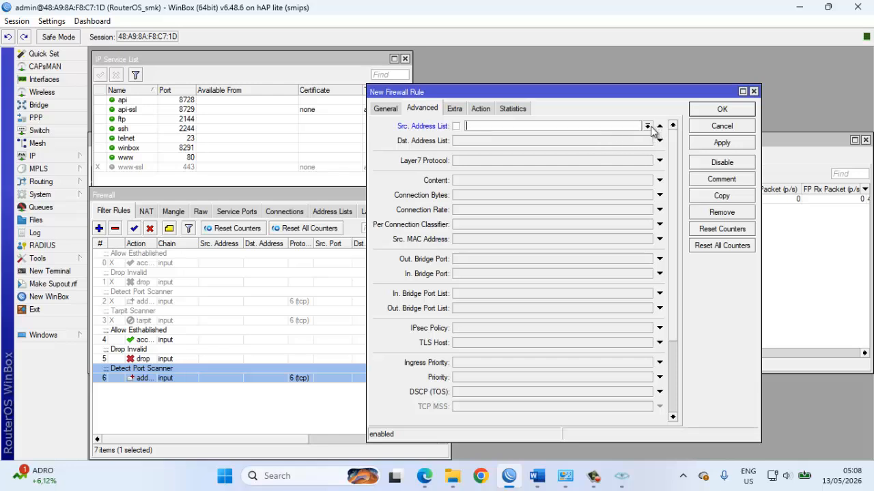
{"action": "left_click", "coordinate": [647, 127]}
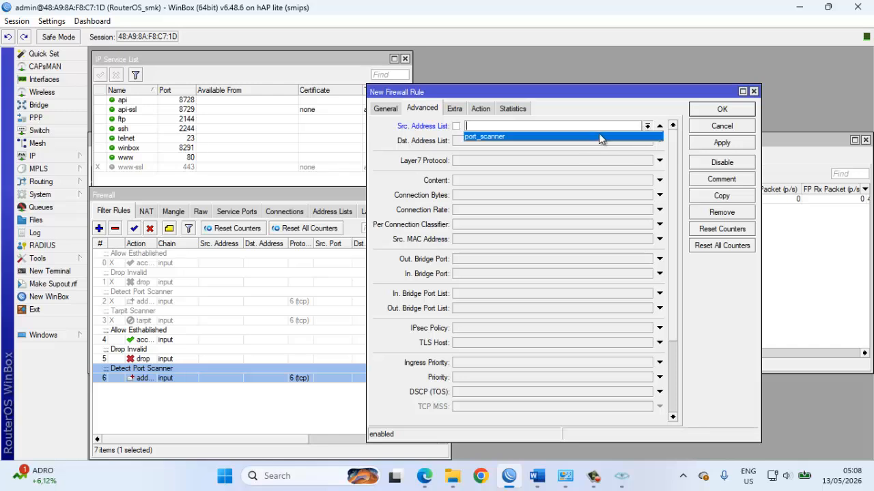
{"action": "left_click", "coordinate": [589, 139]}
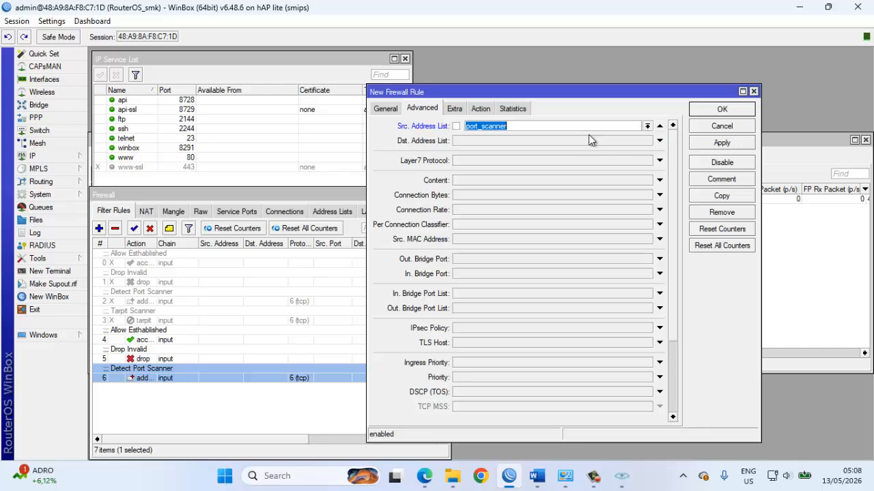
Set the new rule's action to drop, comment it as Blokir Akses, and save it.
{"action": "left_click", "coordinate": [477, 109]}
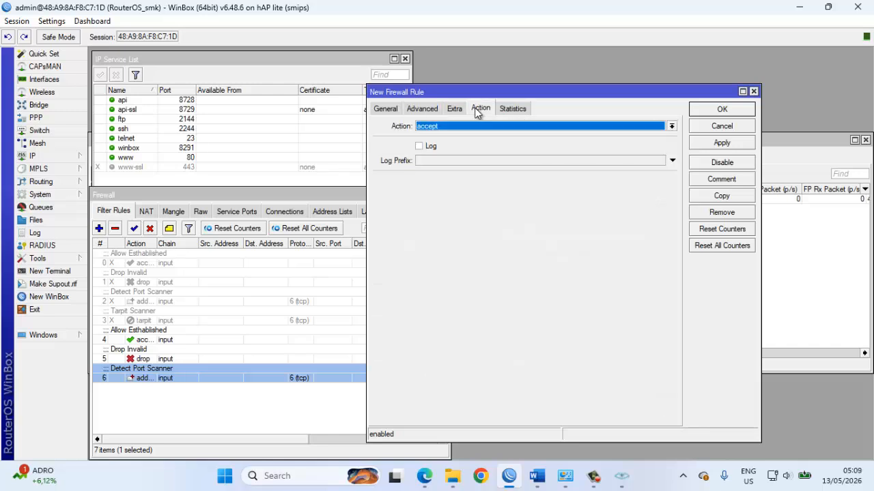
{"action": "left_click", "coordinate": [550, 125]}
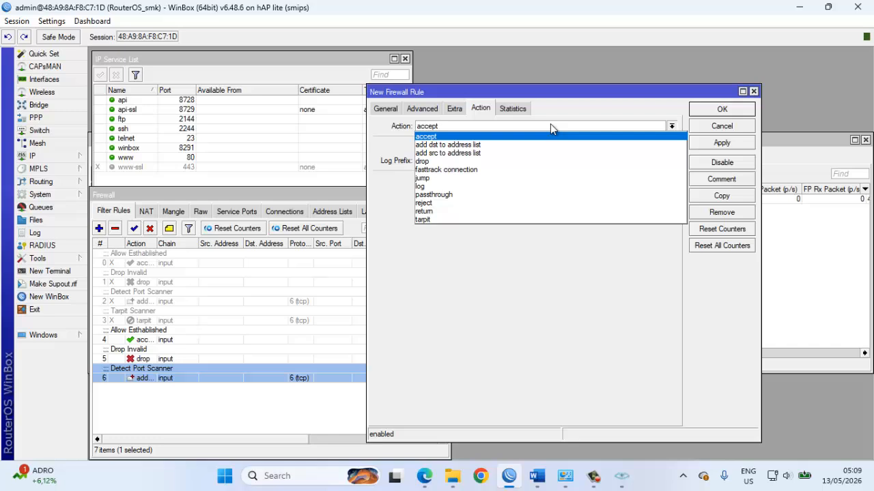
{"action": "left_click", "coordinate": [431, 162]}
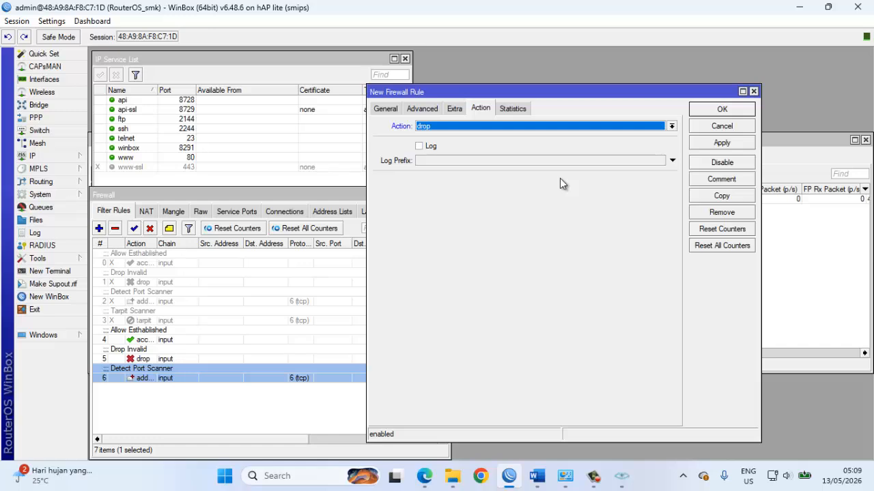
{"action": "left_click", "coordinate": [721, 178]}
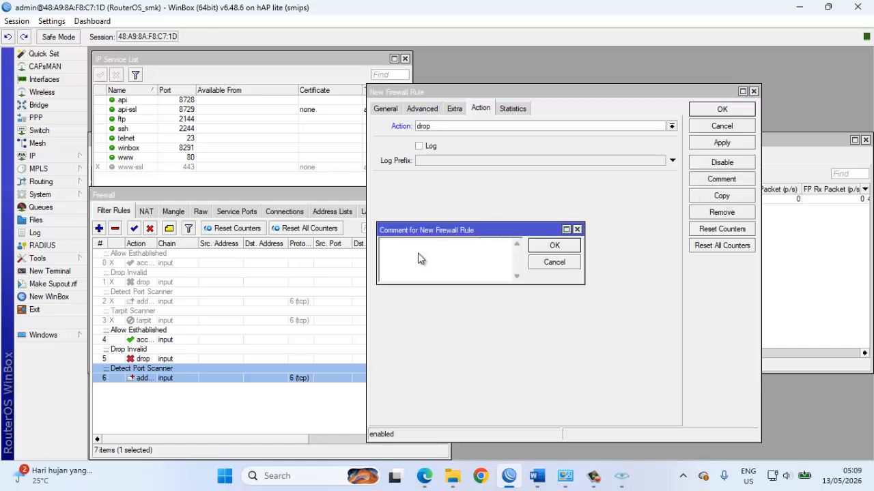
{"action": "type", "text": "Blokir Akses"}
{"action": "left_click", "coordinate": [550, 246]}
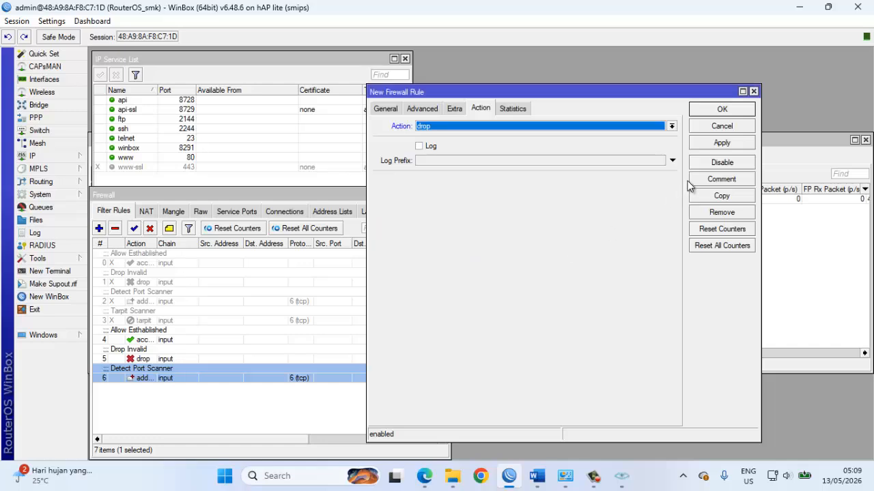
{"action": "left_click", "coordinate": [701, 145]}
{"action": "left_click", "coordinate": [715, 113]}
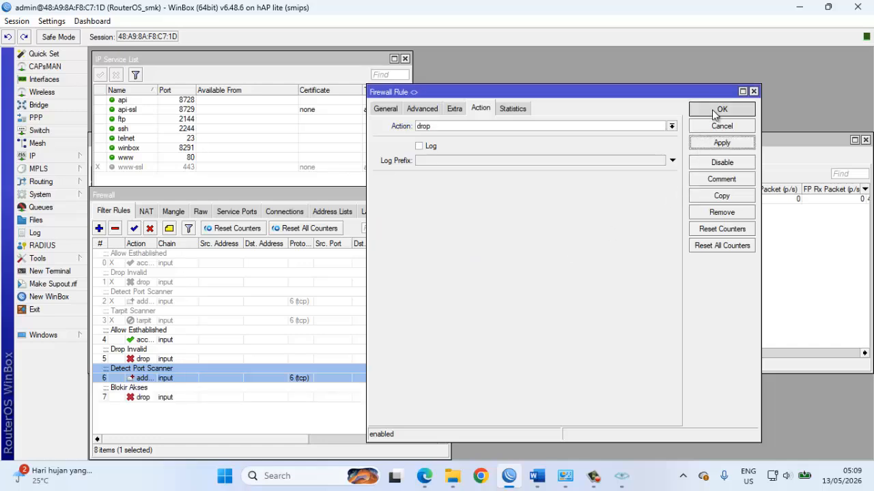
{"action": "left_click", "coordinate": [207, 411]}
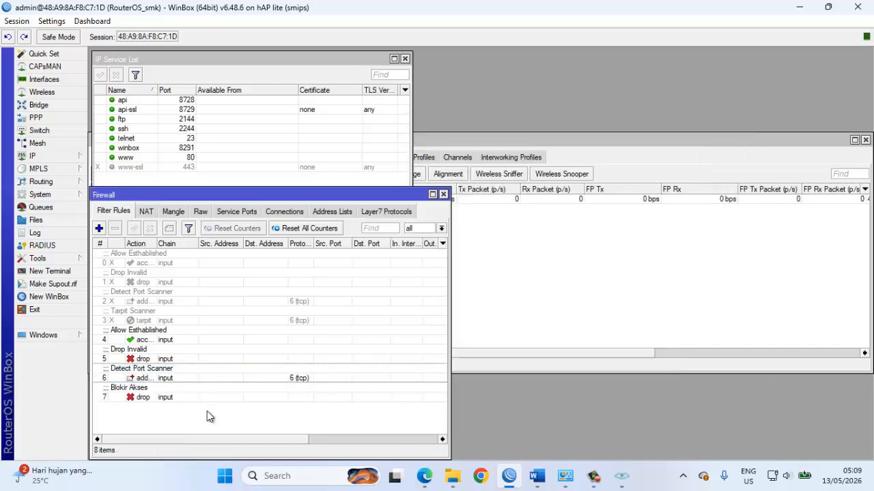
{"action": "left_click", "coordinate": [114, 322]}
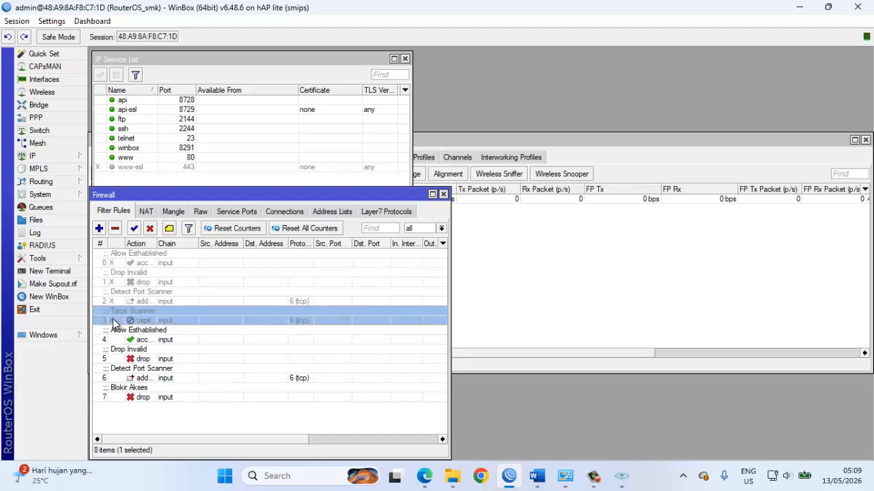
{"action": "left_click", "coordinate": [141, 396]}
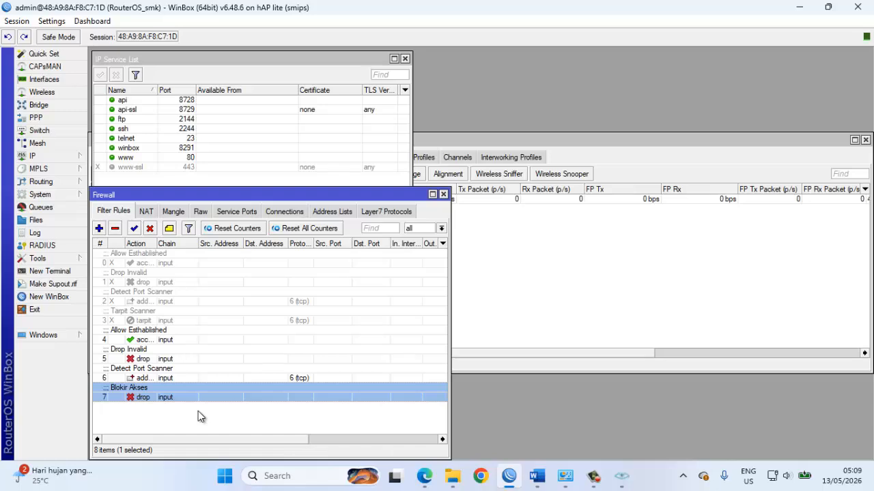
Switch to Network Connections and open the Ethernet adapter's IPv4 properties with manual IP addressing selected.
{"action": "left_click", "coordinate": [628, 484]}
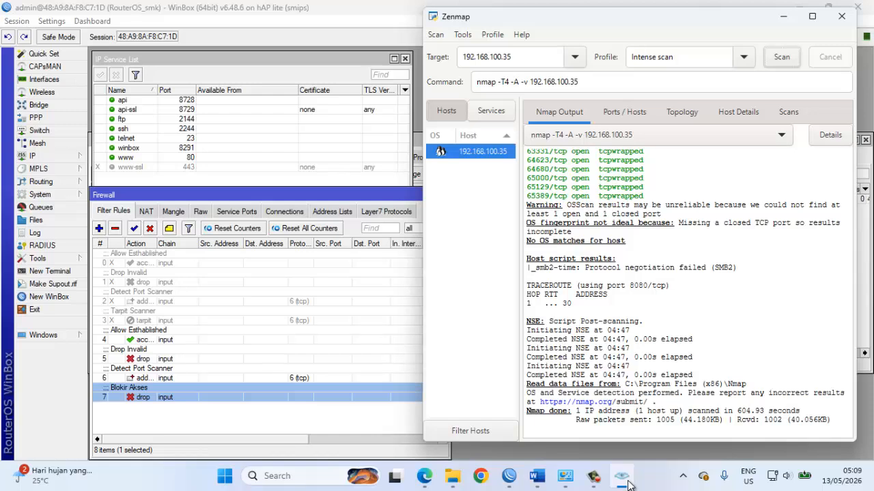
{"action": "mouse_move", "coordinate": [559, 485]}
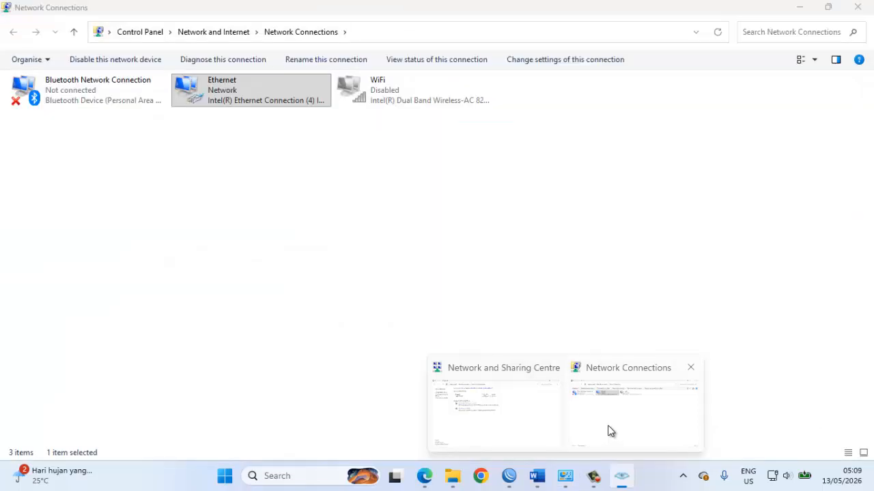
{"action": "left_click", "coordinate": [608, 431]}
{"action": "right_click", "coordinate": [255, 102]}
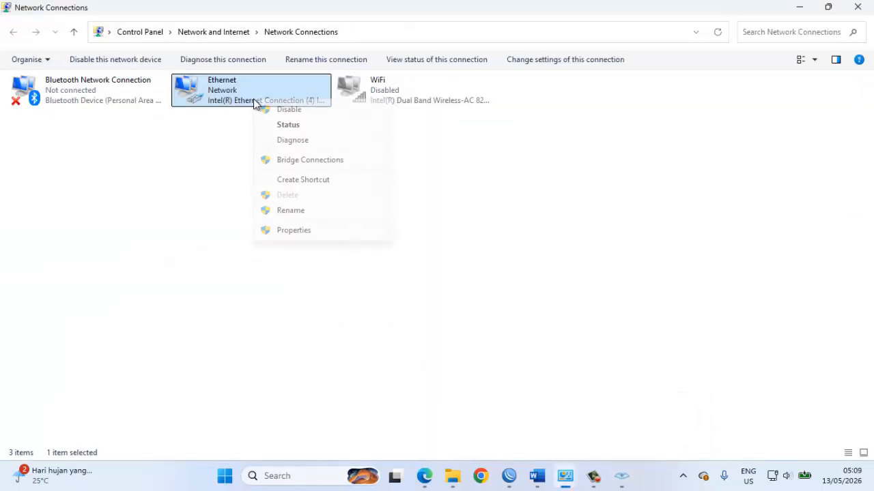
{"action": "left_click", "coordinate": [294, 230]}
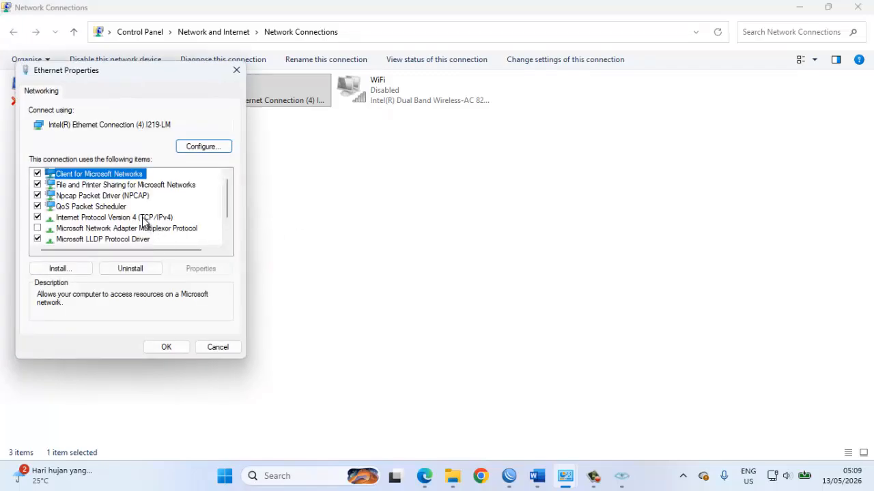
{"action": "double_click", "coordinate": [144, 218]}
{"action": "left_click", "coordinate": [137, 213]}
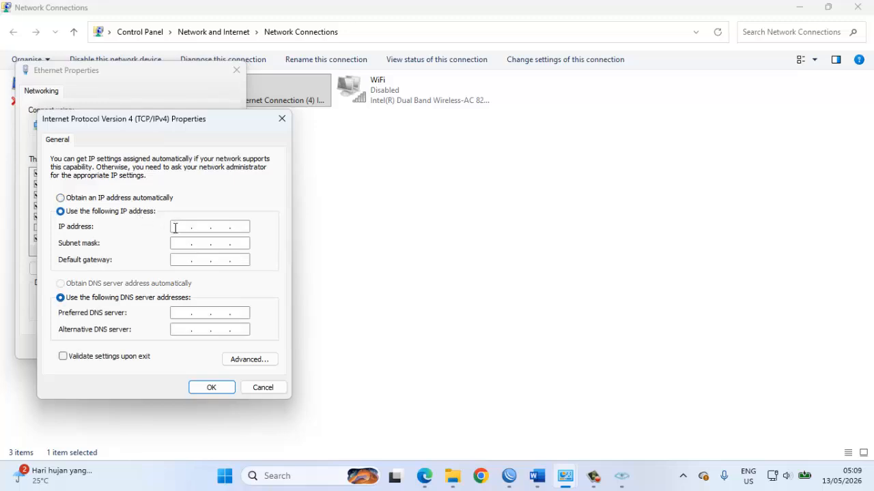
Assign the Ethernet adapter IP address 192.168.11.22, subnet mask 255.255.255.0 and default gateway 192.168.11.1, and save the settings.
{"action": "type", "text": "192 . 168 . 11 . "}
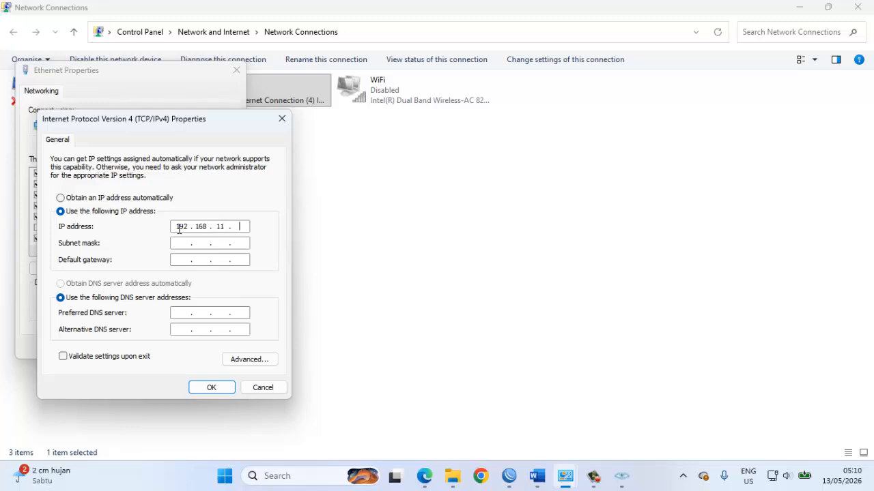
{"action": "type", "text": "22"}
{"action": "key", "text": "Tab"}
{"action": "left_click", "coordinate": [180, 261]}
{"action": "type", "text": "192 . 168 . "}
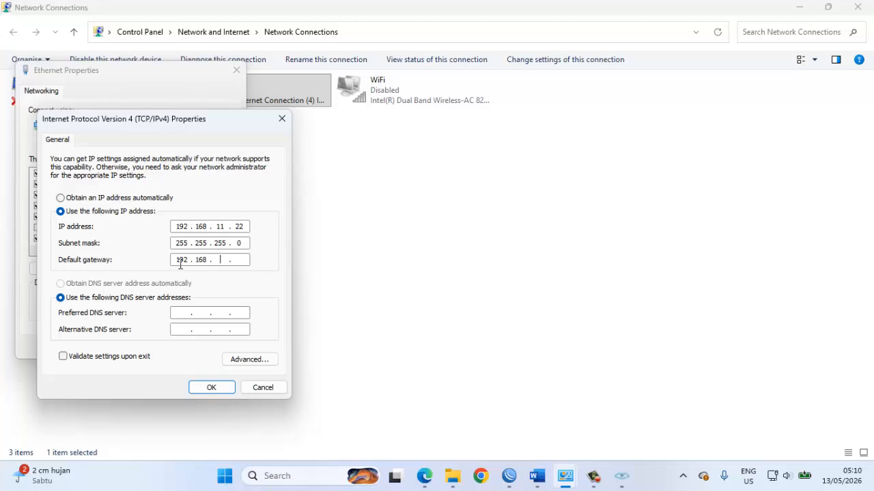
{"action": "type", "text": "11 . 1"}
{"action": "left_click", "coordinate": [216, 387]}
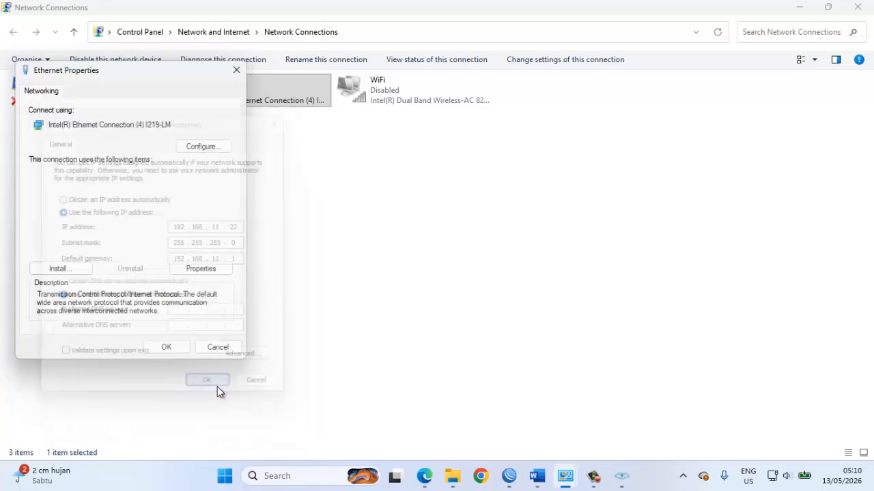
{"action": "left_click", "coordinate": [172, 348]}
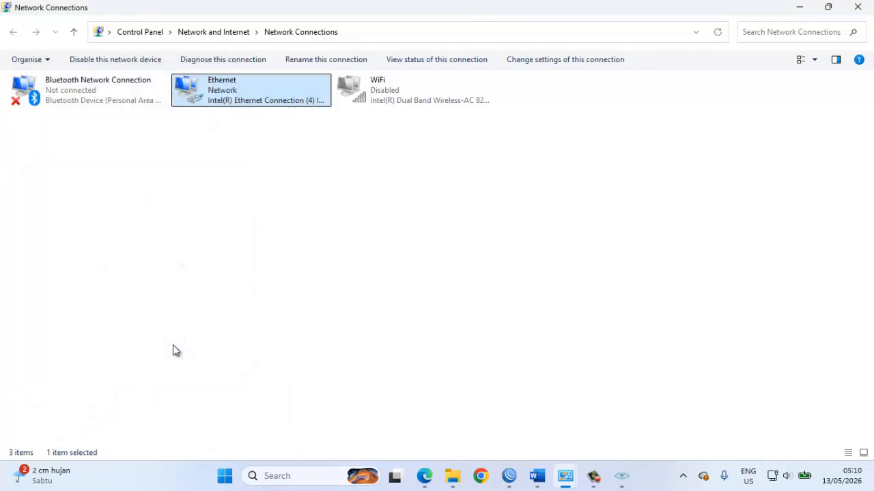
Check the Ethernet adapter's network connection details, and close the details and status windows.
{"action": "right_click", "coordinate": [277, 105]}
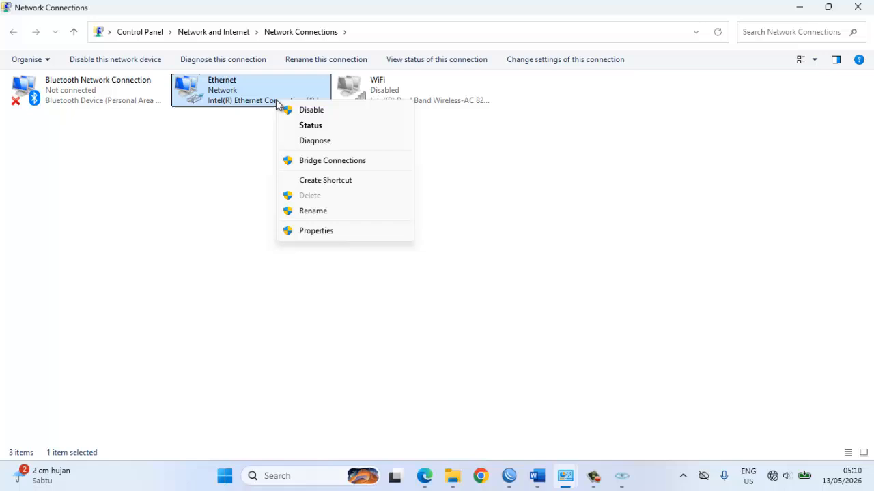
{"action": "left_click", "coordinate": [310, 125]}
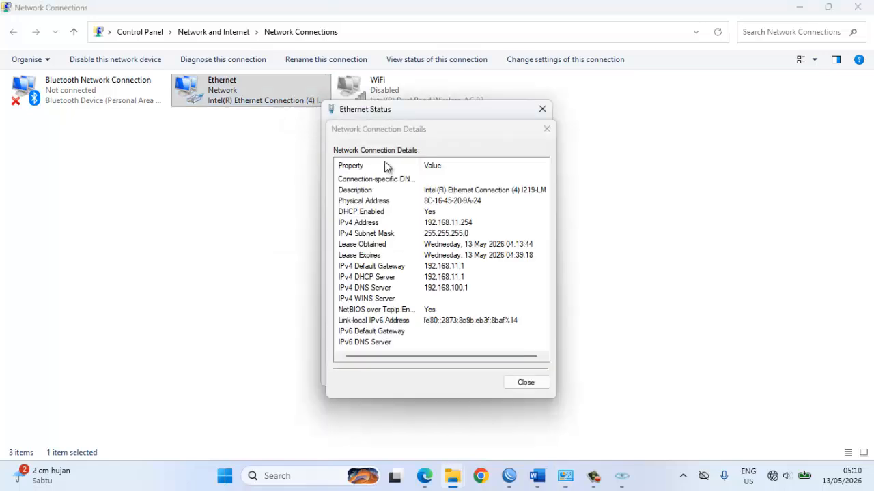
{"action": "left_click", "coordinate": [523, 385]}
{"action": "left_click", "coordinate": [521, 375]}
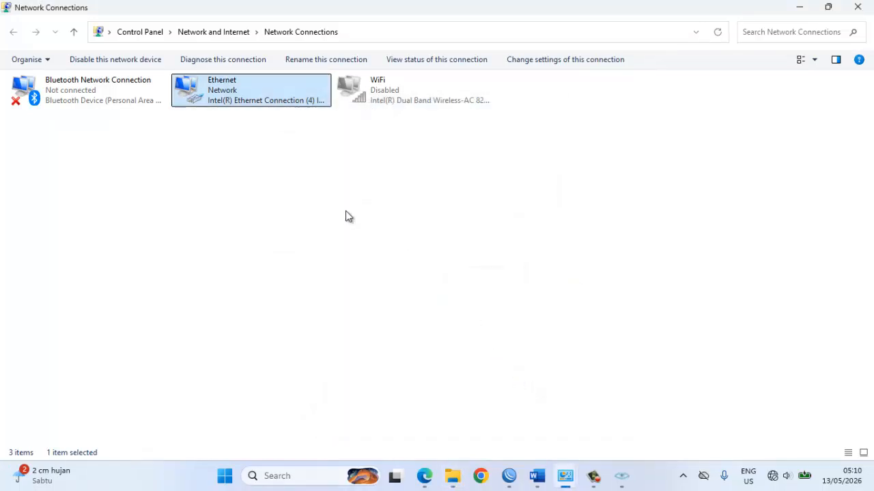
Restart the Ethernet adapter by disabling it, refreshing the connections list and enabling it again.
{"action": "right_click", "coordinate": [237, 103]}
{"action": "left_click", "coordinate": [267, 110]}
{"action": "left_click", "coordinate": [722, 34]}
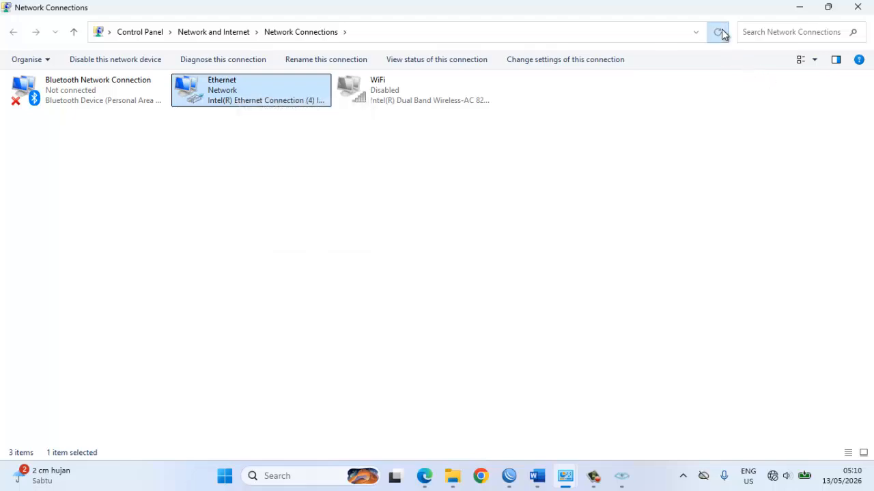
{"action": "right_click", "coordinate": [243, 96]}
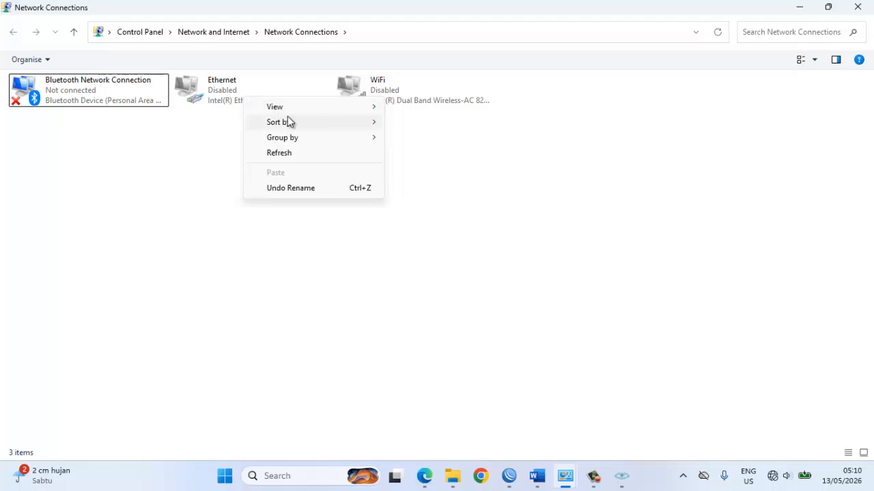
{"action": "right_click", "coordinate": [239, 102]}
{"action": "left_click", "coordinate": [254, 108]}
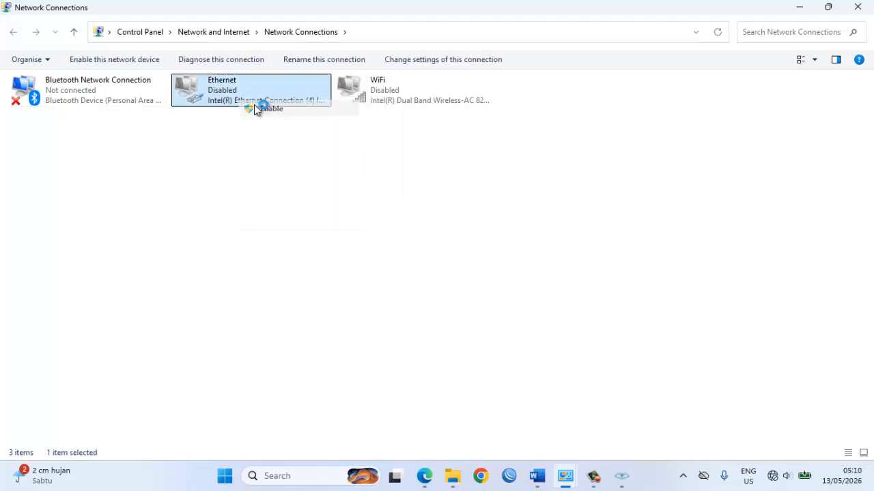
Enable the WiFi adapter, disable it again and refresh the connections list.
{"action": "left_click", "coordinate": [388, 100]}
{"action": "right_click", "coordinate": [388, 100]}
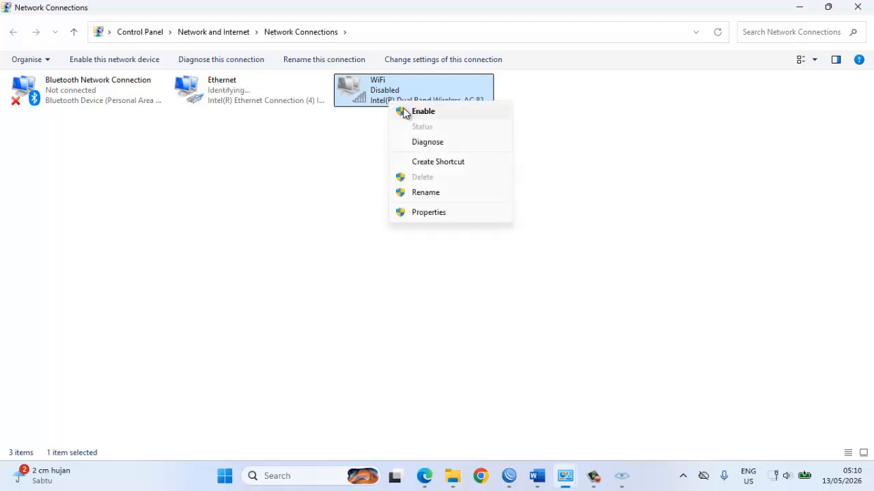
{"action": "left_click", "coordinate": [404, 112]}
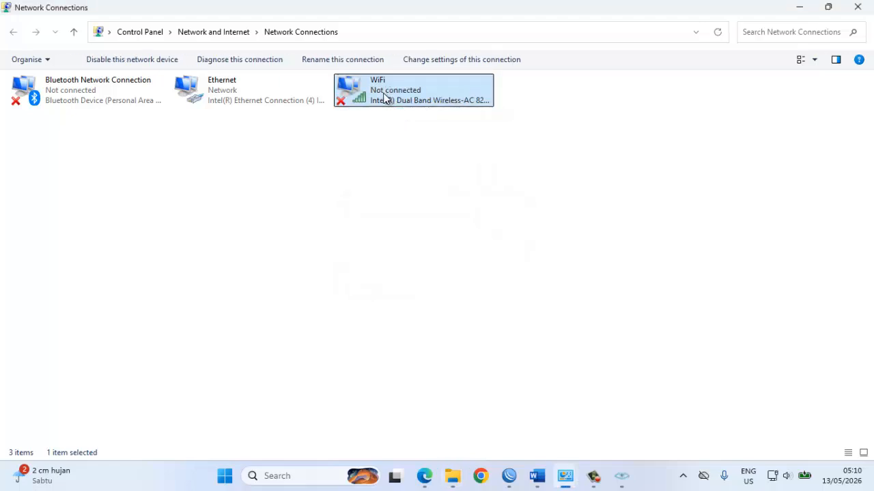
{"action": "right_click", "coordinate": [386, 97]}
{"action": "left_click", "coordinate": [403, 103]}
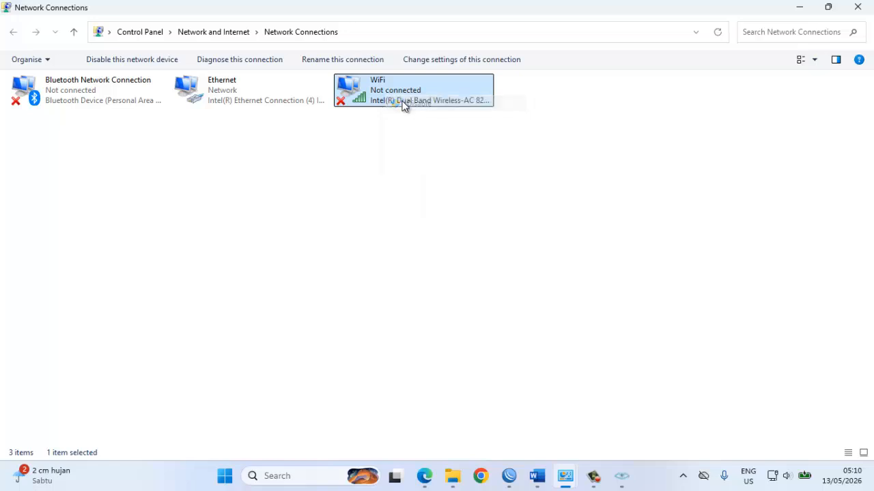
{"action": "left_click", "coordinate": [344, 156]}
{"action": "left_click", "coordinate": [717, 32]}
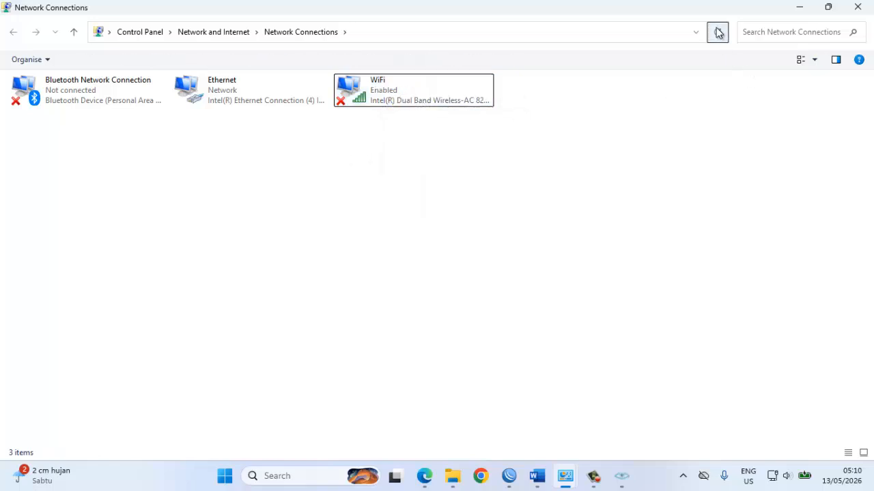
Open the Ethernet adapter's status and its connection details to check the assigned IPv4 settings.
{"action": "right_click", "coordinate": [240, 88]}
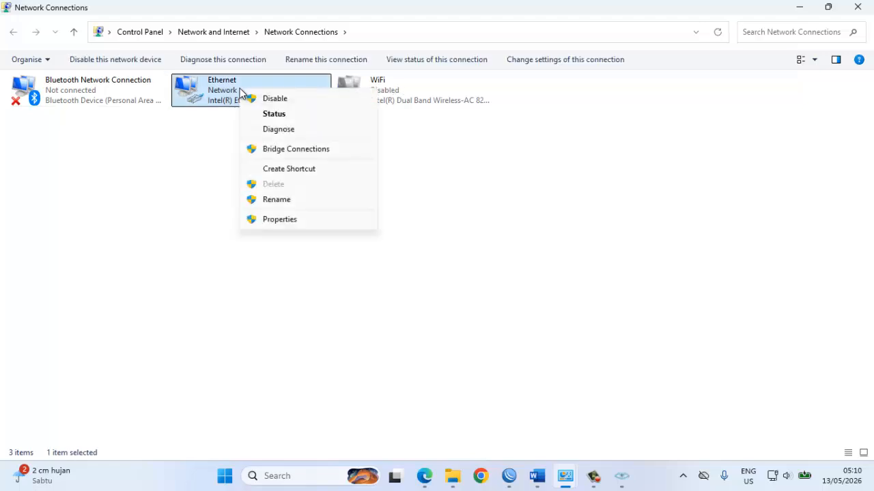
{"action": "left_click", "coordinate": [286, 116]}
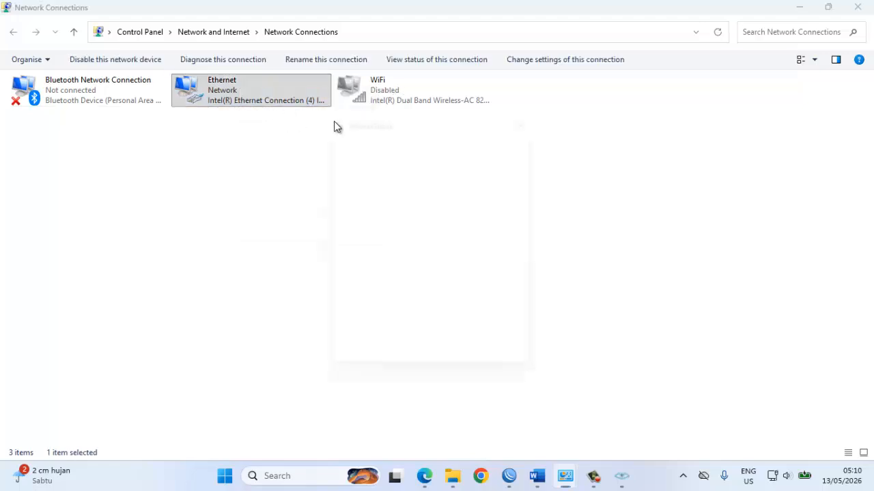
{"action": "left_click", "coordinate": [366, 233]}
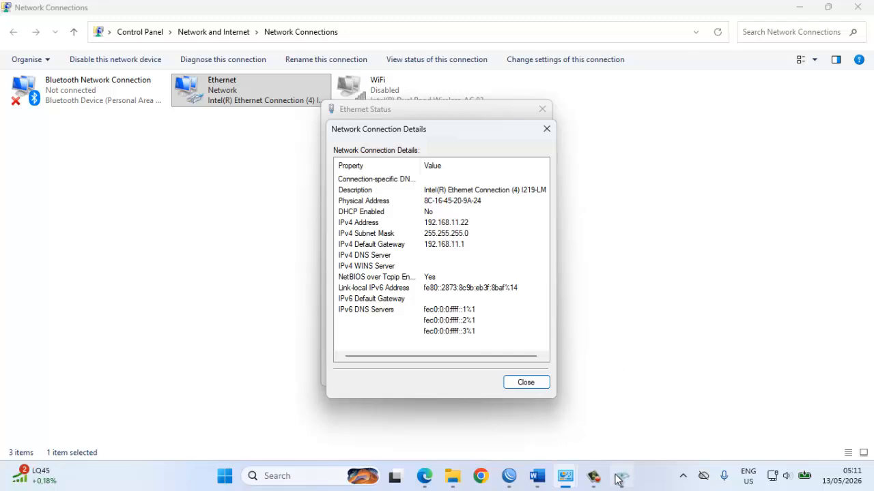
Display the firewall address lists in WinBox, and run an Intense scan of 192.168.100.35 in Zenmap.
{"action": "left_click", "coordinate": [507, 476]}
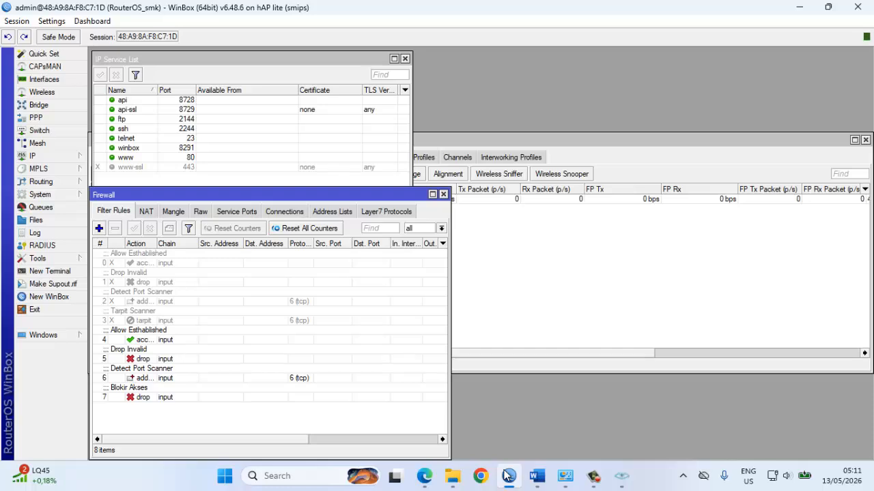
{"action": "left_click", "coordinate": [621, 475]}
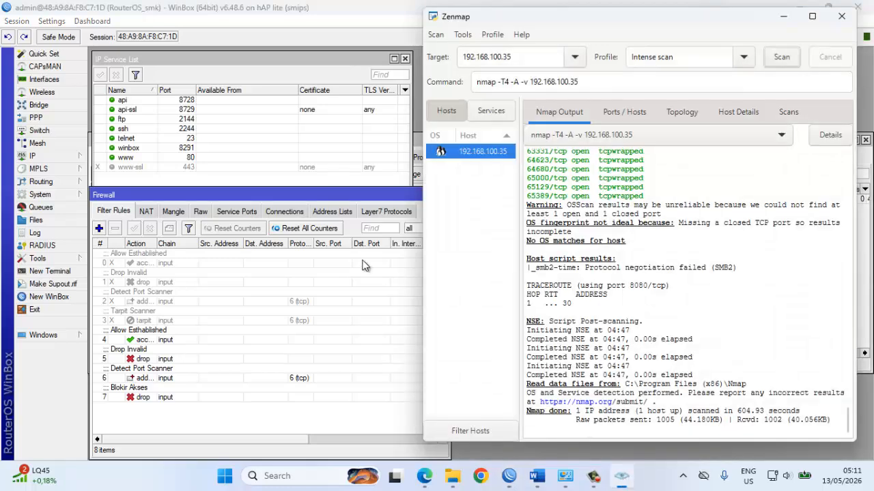
{"action": "left_click", "coordinate": [321, 213]}
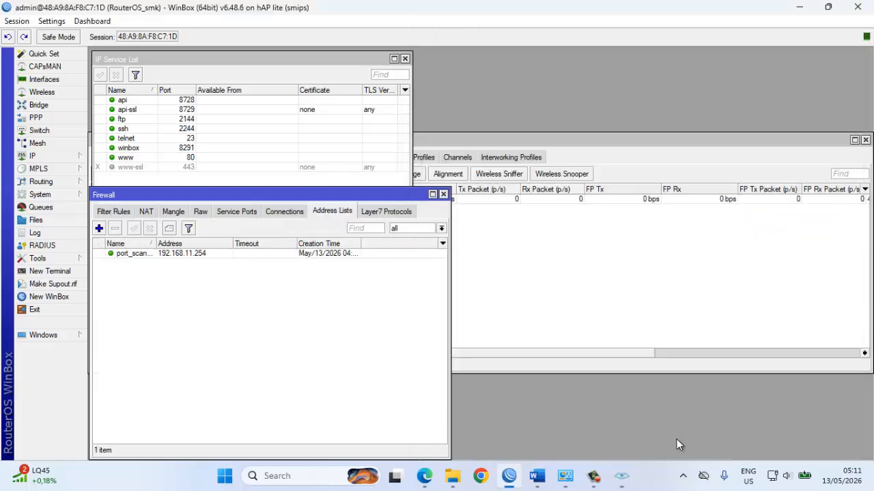
{"action": "left_click", "coordinate": [621, 475]}
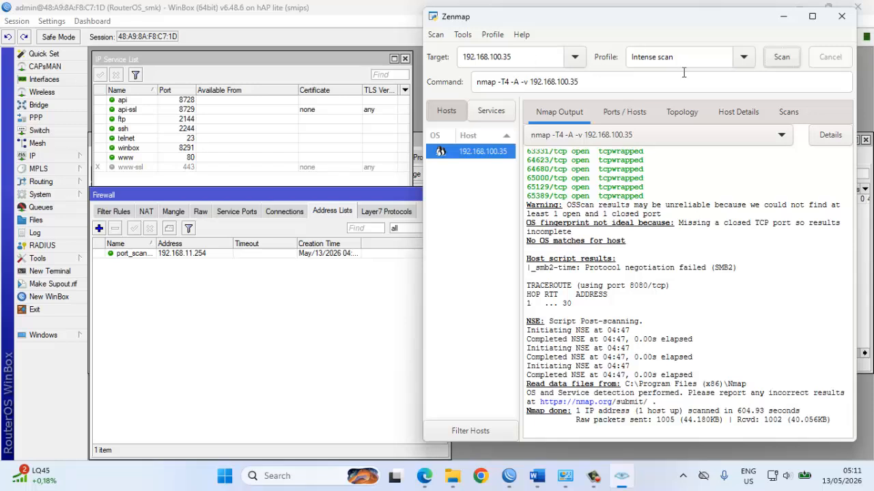
{"action": "left_click", "coordinate": [780, 58]}
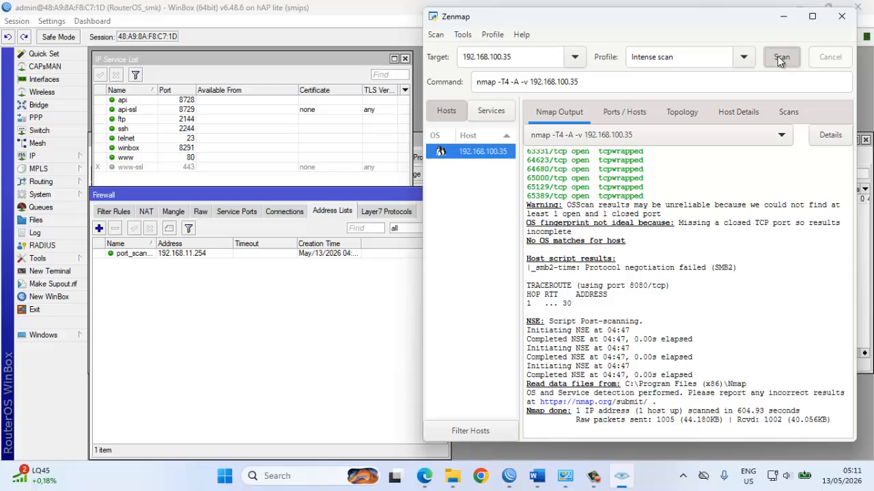
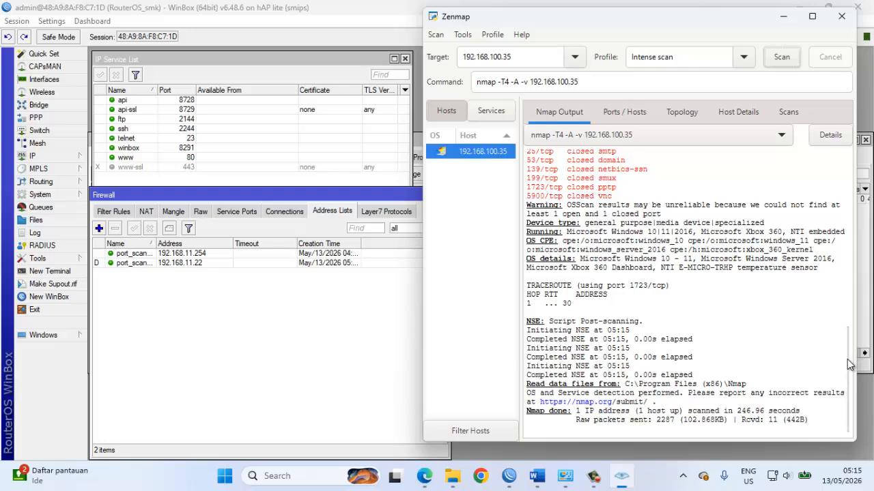
Examine the Nmap output from start to end, including the port states, OS details and scan summary.
{"action": "left_click_drag", "start_coordinate": [847, 366], "coordinate": [845, 272]}
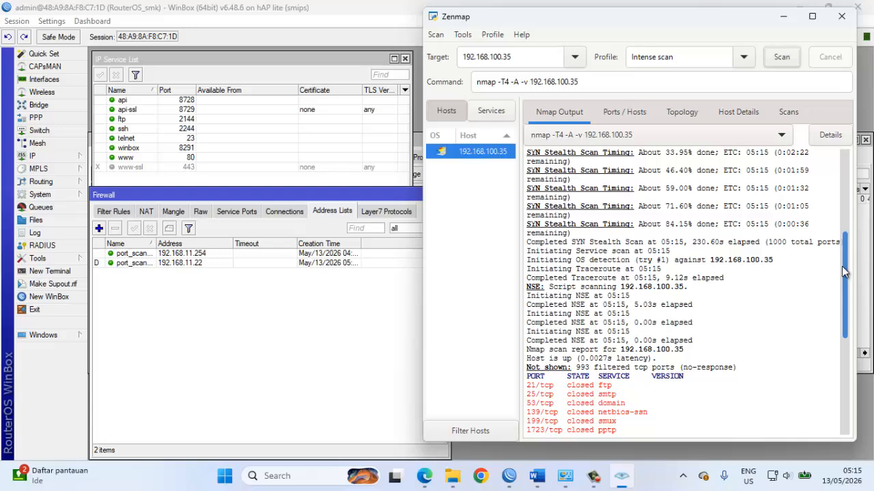
{"action": "left_click_drag", "start_coordinate": [845, 272], "coordinate": [833, 160]}
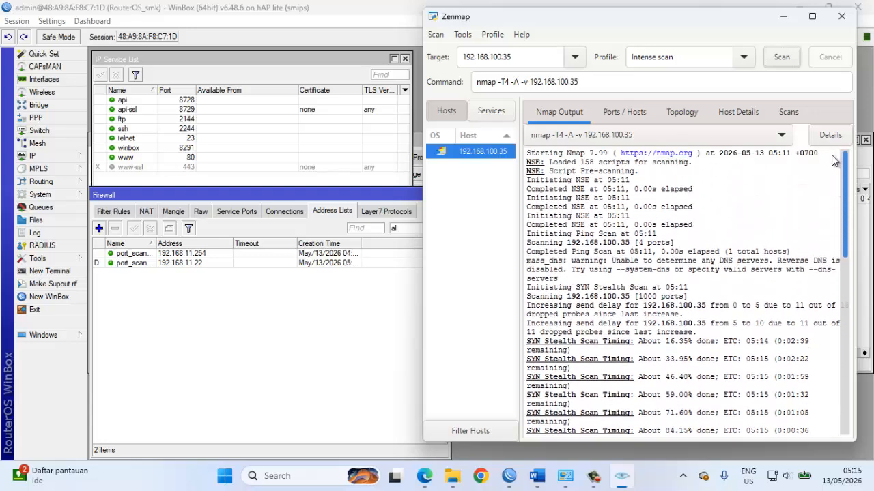
{"action": "scroll", "coordinate": [813, 248], "scroll_direction": "down", "scroll_amount": 10}
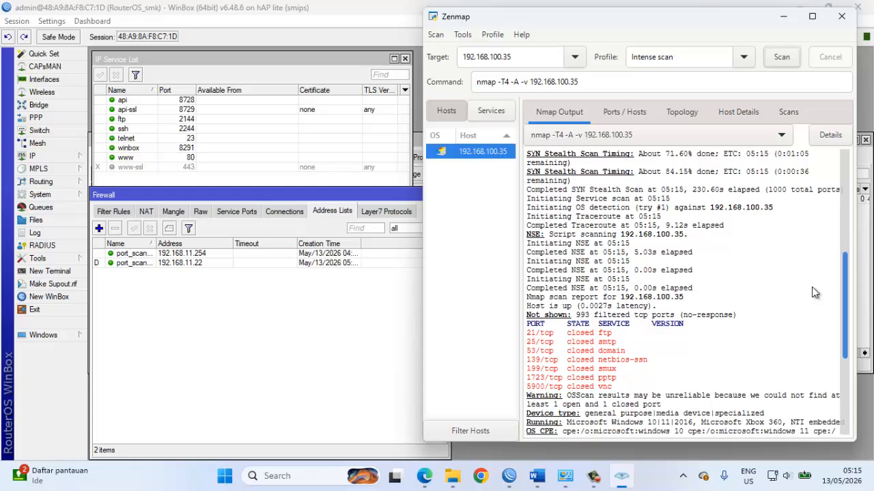
{"action": "scroll", "coordinate": [812, 287], "scroll_direction": "down", "scroll_amount": 2}
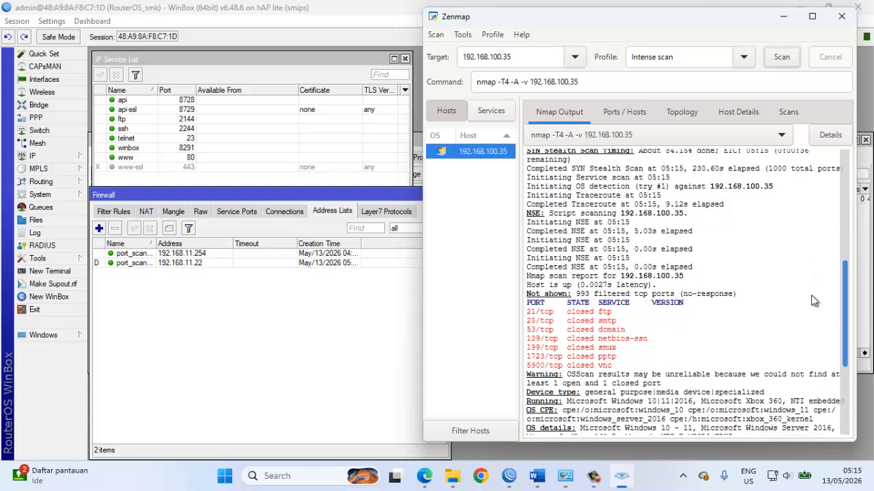
{"action": "scroll", "coordinate": [813, 302], "scroll_direction": "down", "scroll_amount": 1}
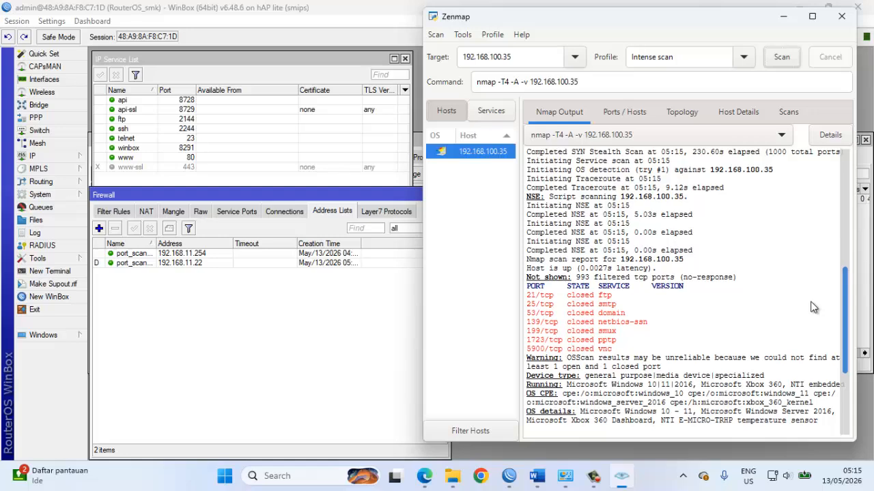
{"action": "scroll", "coordinate": [811, 313], "scroll_direction": "down", "scroll_amount": 1}
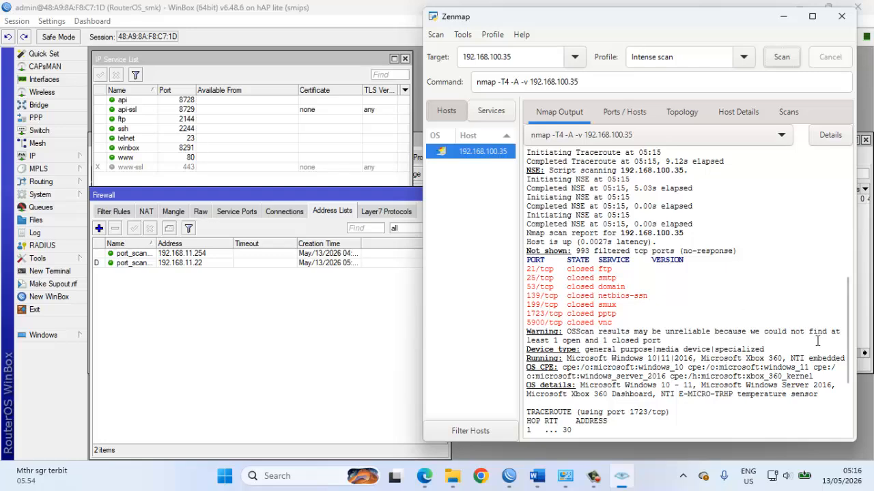
{"action": "left_click_drag", "start_coordinate": [851, 353], "coordinate": [846, 380]}
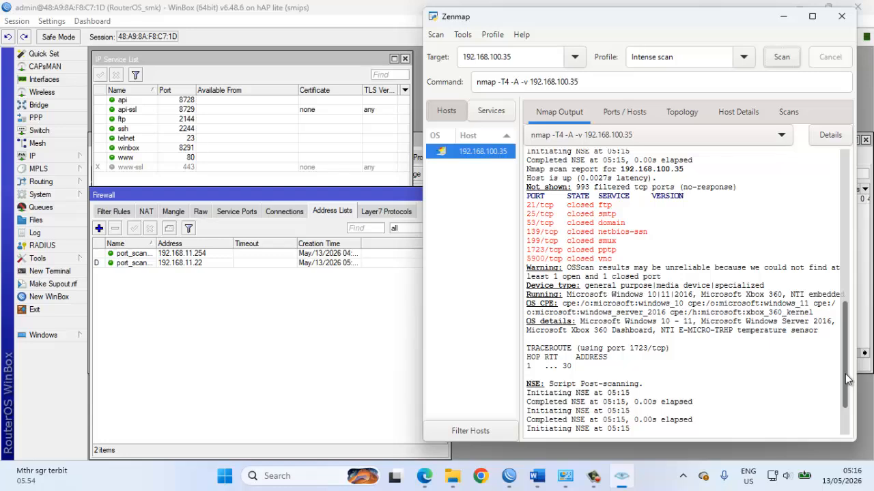
{"action": "left_click_drag", "start_coordinate": [847, 380], "coordinate": [846, 403]}
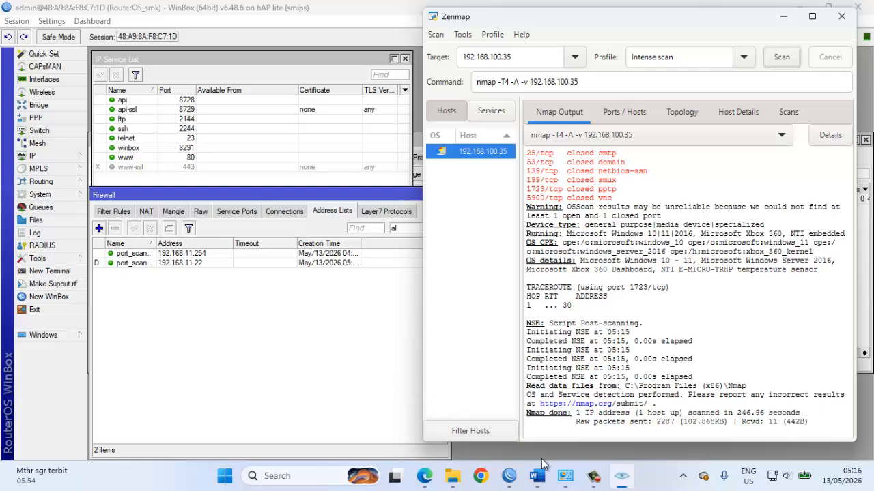
Bring up the open Ethernet status window and close it together with its connection details.
{"action": "mouse_move", "coordinate": [561, 478]}
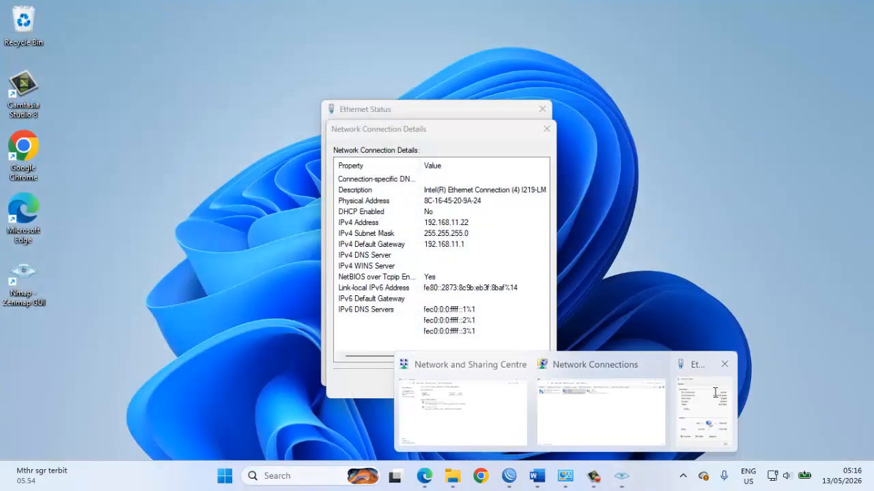
{"action": "left_click", "coordinate": [717, 397]}
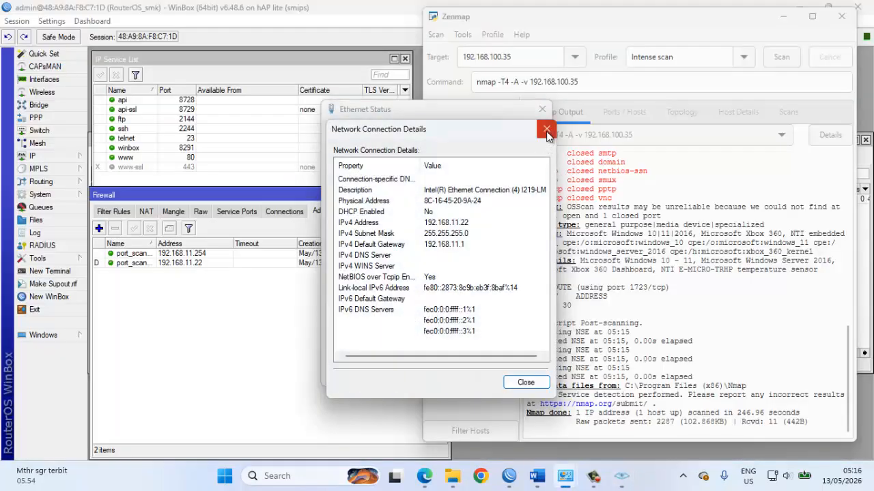
{"action": "left_click", "coordinate": [546, 129]}
{"action": "left_click", "coordinate": [542, 109]}
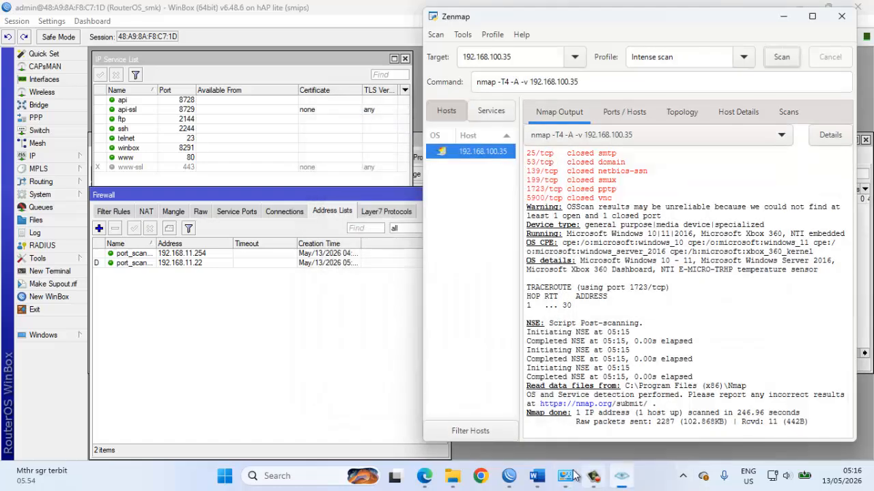
Switch to Network Connections and set the Ethernet adapter's static IPv4 address to 192.168.11.10.
{"action": "mouse_move", "coordinate": [565, 475]}
{"action": "left_click", "coordinate": [609, 391]}
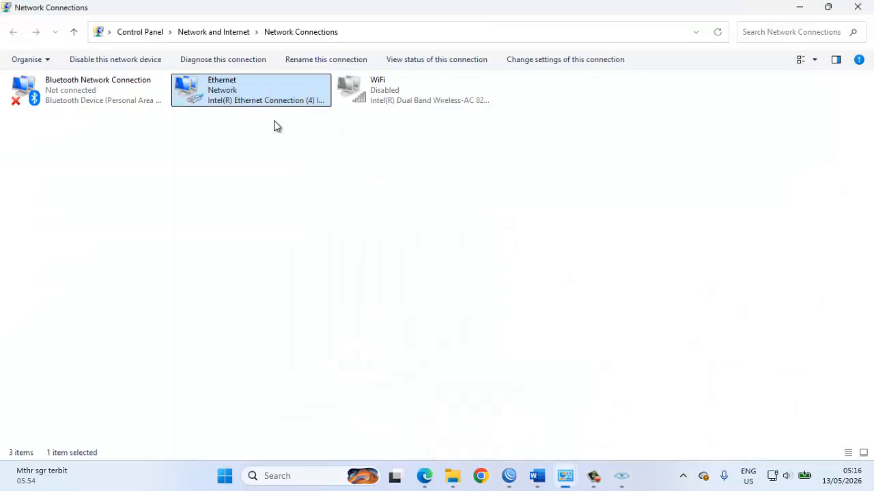
{"action": "right_click", "coordinate": [255, 102]}
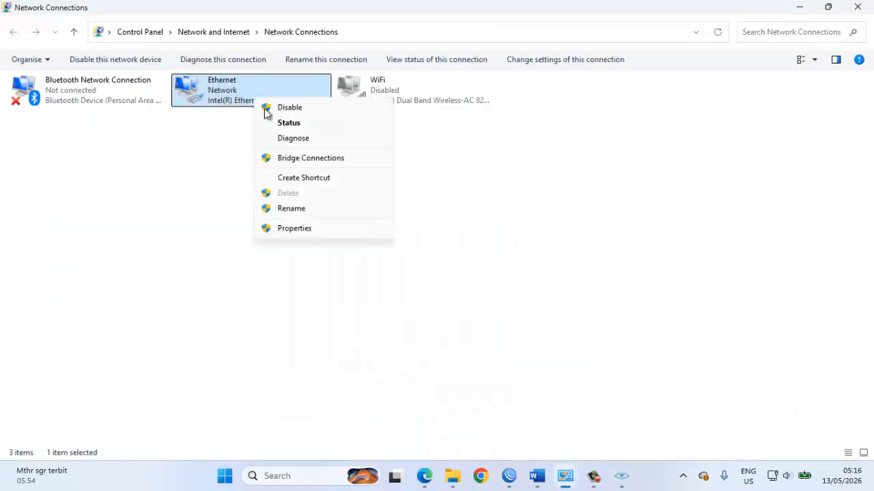
{"action": "left_click", "coordinate": [322, 234]}
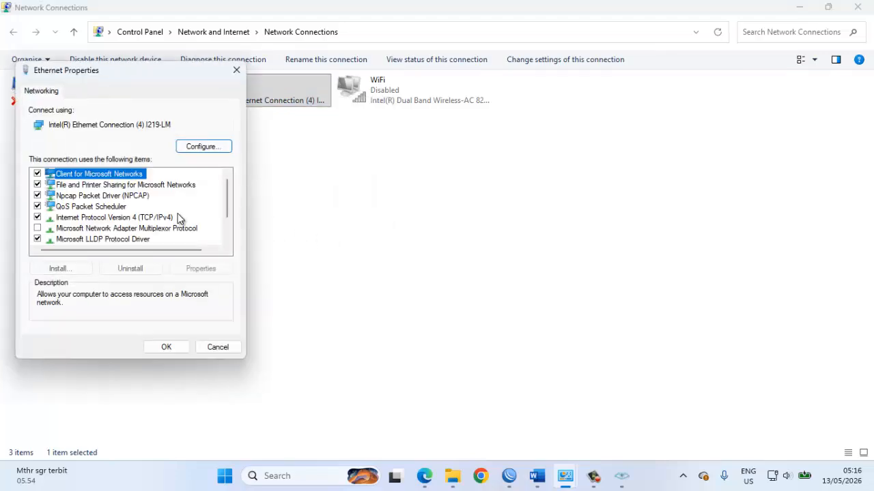
{"action": "double_click", "coordinate": [164, 218]}
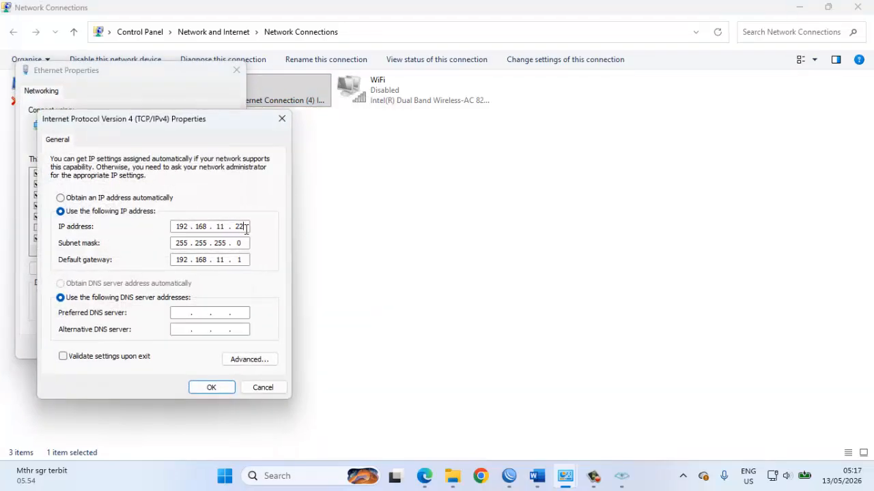
{"action": "key", "text": "BackSpace"}
{"action": "key", "text": "BackSpace"}
{"action": "type", "text": "10"}
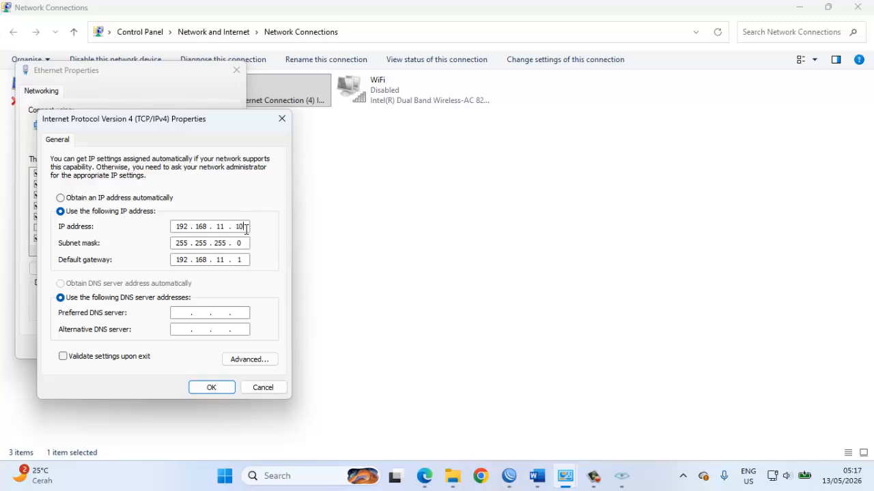
{"action": "left_click", "coordinate": [211, 387]}
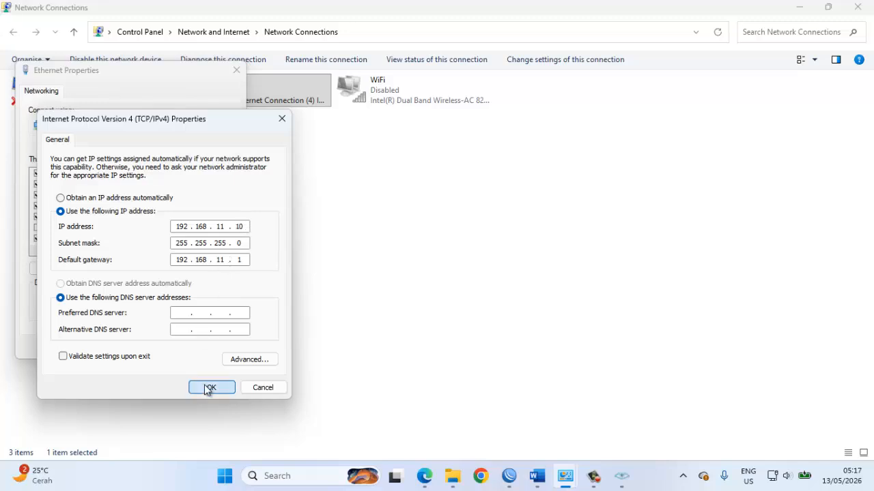
{"action": "left_click", "coordinate": [170, 347]}
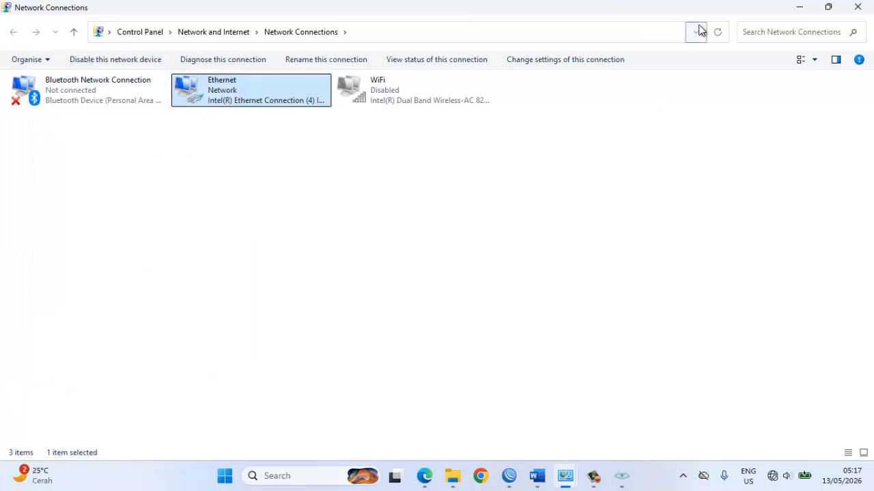
{"action": "left_click", "coordinate": [718, 34]}
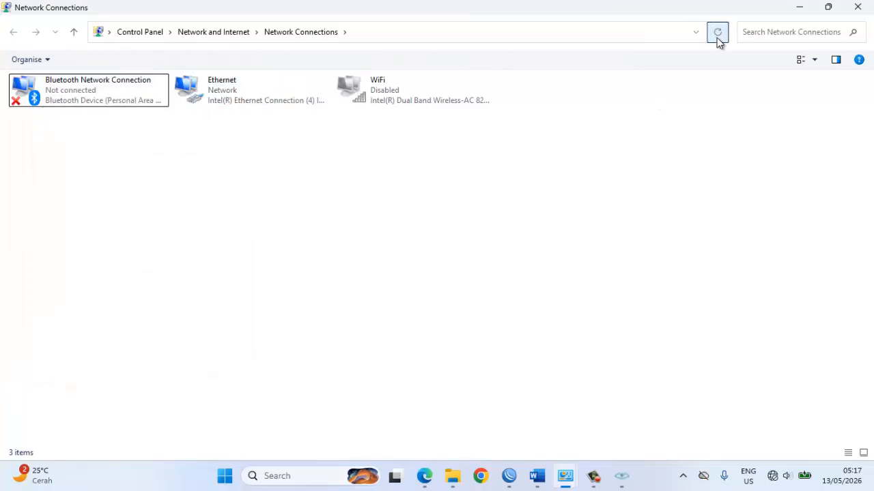
Restart the Ethernet adapter by disabling and re-enabling it, and refresh the list of connections.
{"action": "left_click", "coordinate": [252, 102]}
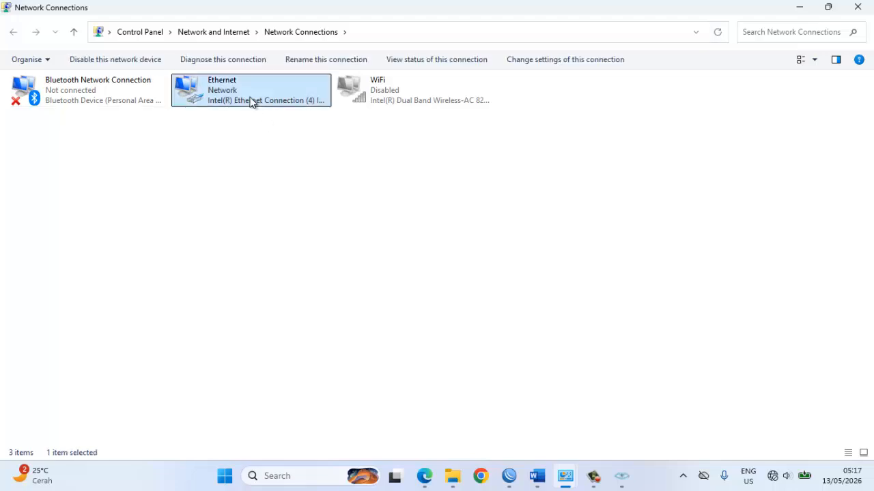
{"action": "right_click", "coordinate": [252, 103]}
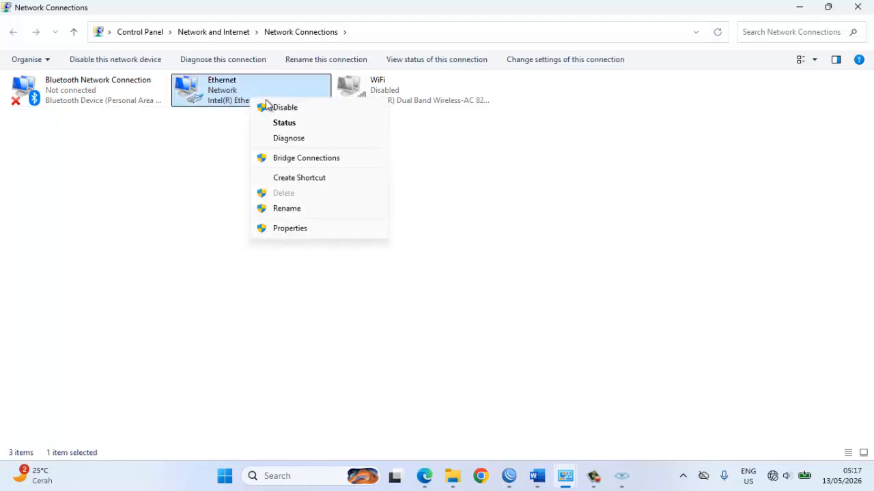
{"action": "left_click", "coordinate": [284, 107]}
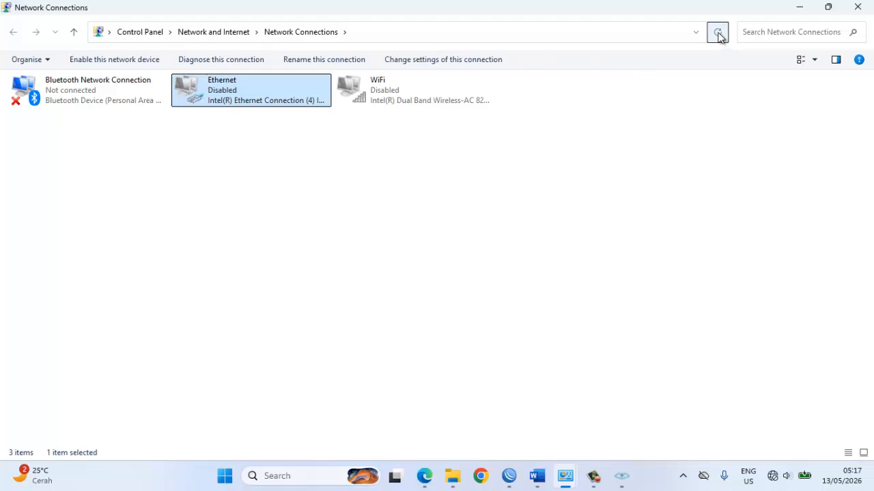
{"action": "right_click", "coordinate": [246, 82]}
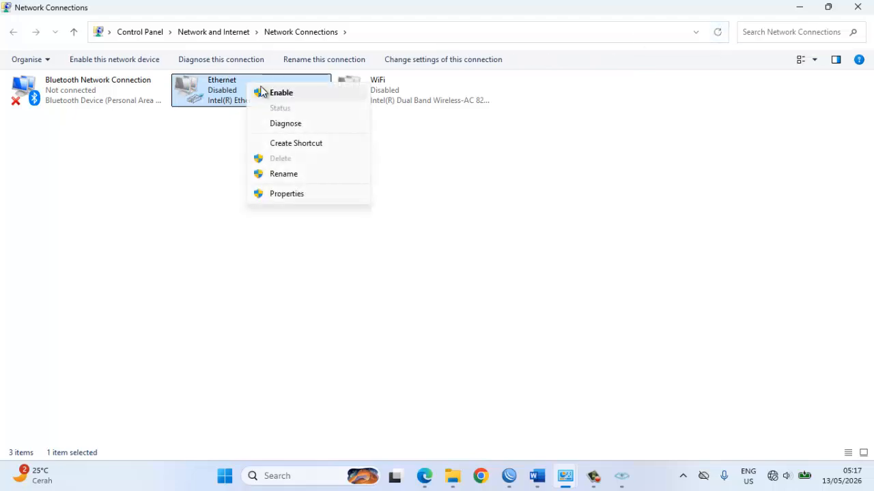
{"action": "left_click", "coordinate": [261, 91]}
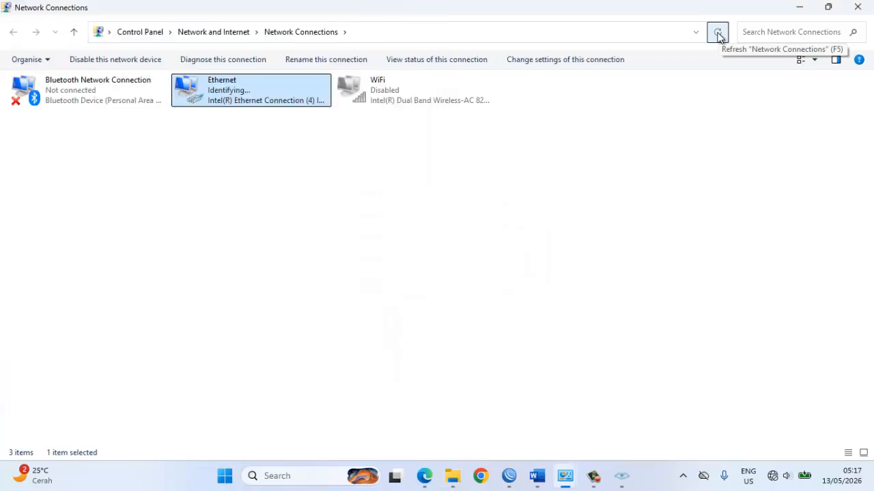
{"action": "left_click", "coordinate": [718, 35]}
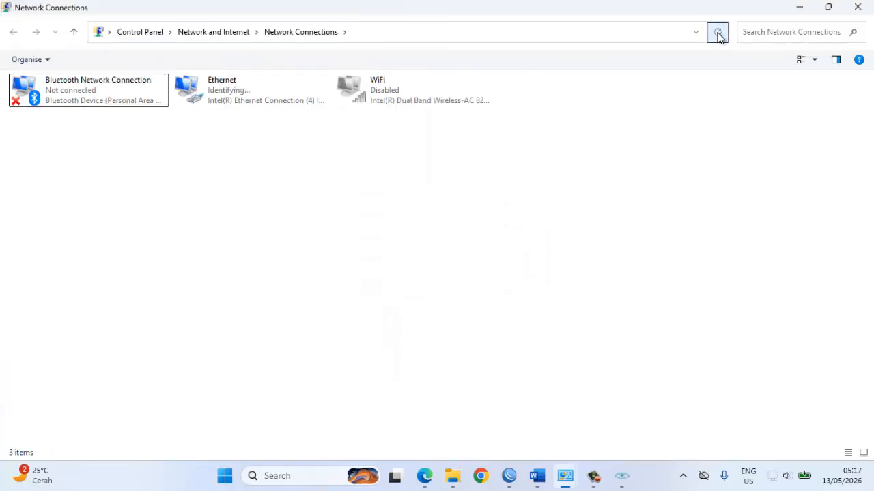
Check the Ethernet adapter's connection status twice, refreshing the connections in between.
{"action": "left_click", "coordinate": [218, 98]}
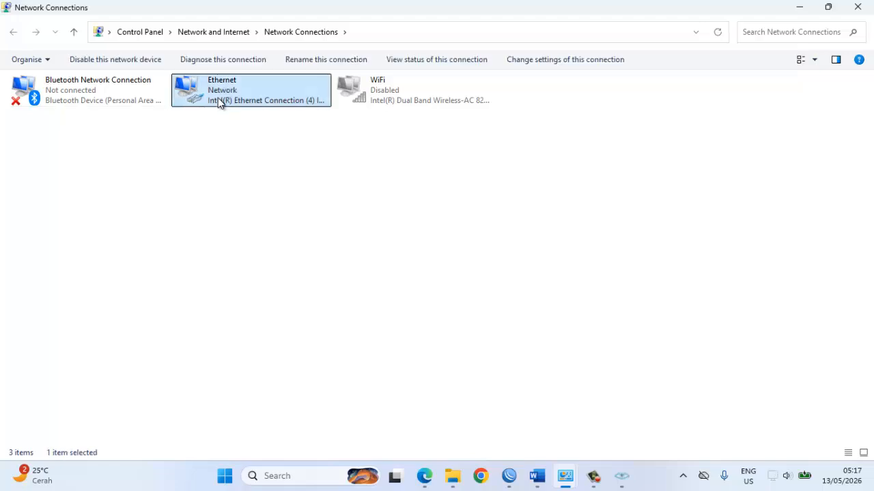
{"action": "right_click", "coordinate": [218, 98]}
{"action": "left_click", "coordinate": [252, 124]}
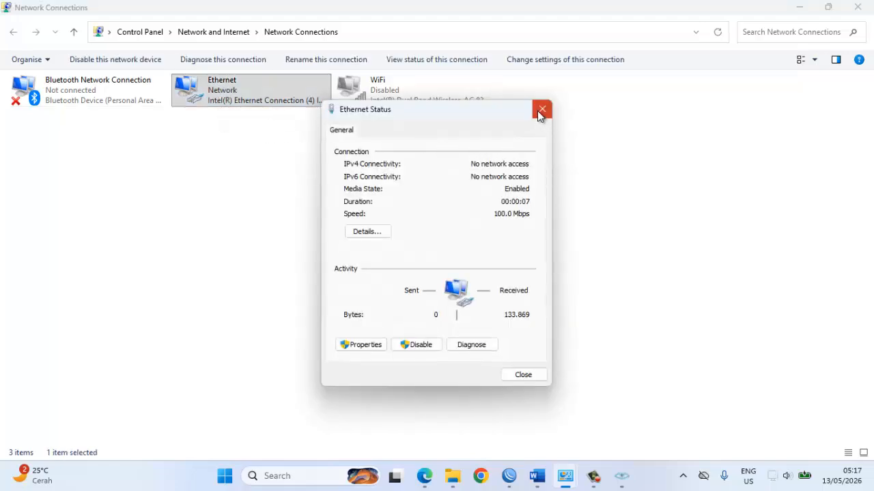
{"action": "left_click", "coordinate": [540, 114]}
{"action": "left_click", "coordinate": [718, 34]}
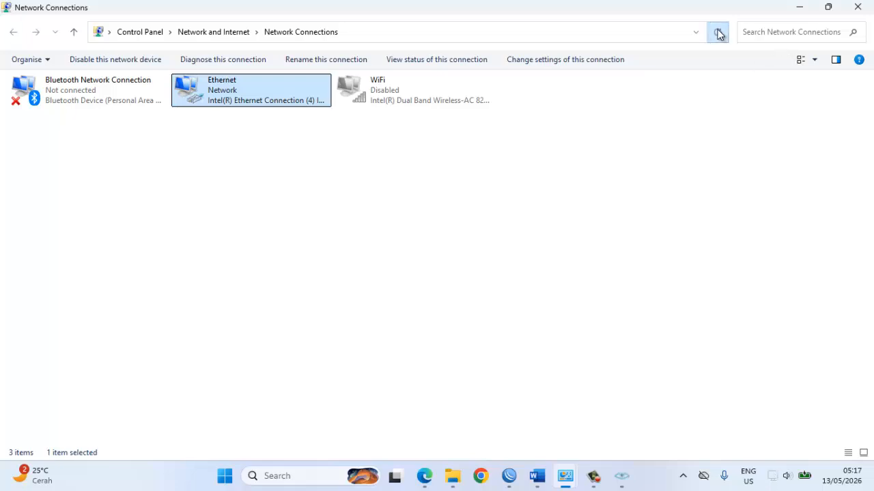
{"action": "right_click", "coordinate": [217, 99]}
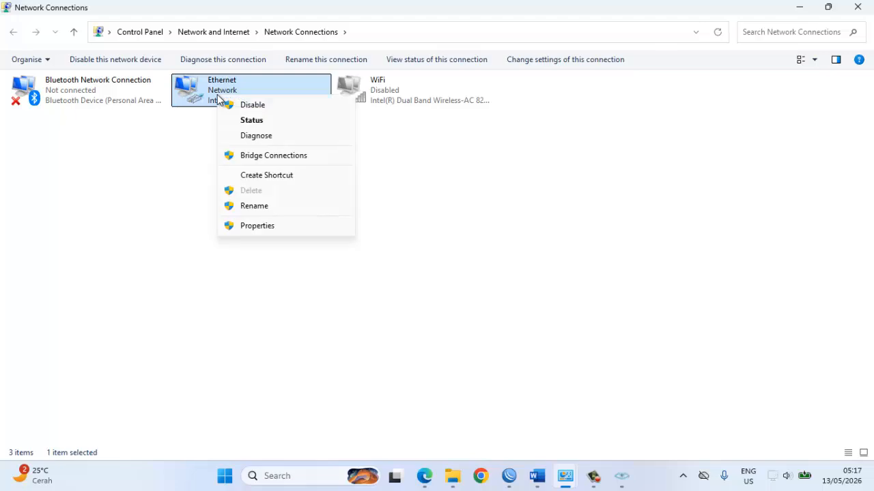
{"action": "left_click", "coordinate": [250, 120]}
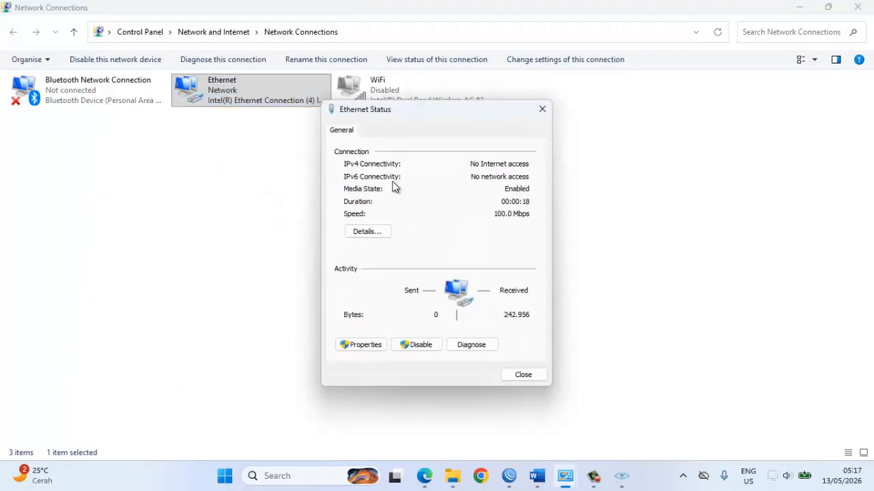
{"action": "left_click", "coordinate": [542, 110]}
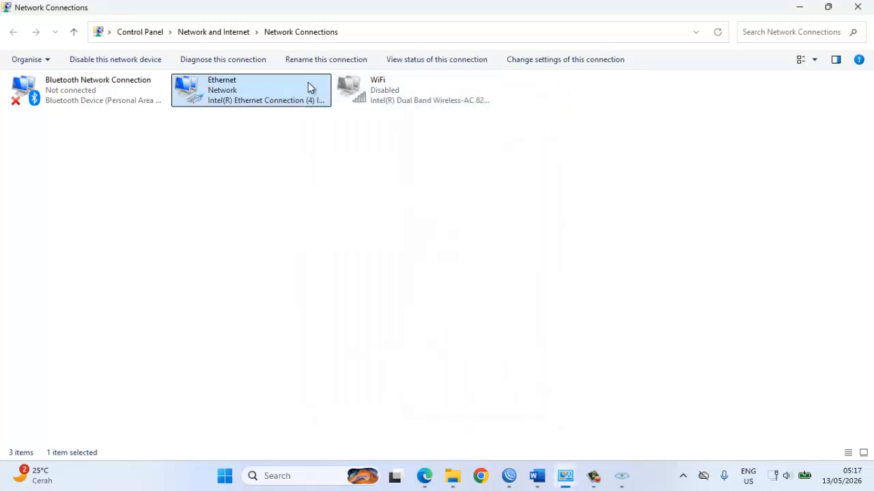
Set the Ethernet adapter's static IPv4 address to 192.168.11.30 and apply the adapter properties.
{"action": "right_click", "coordinate": [274, 90]}
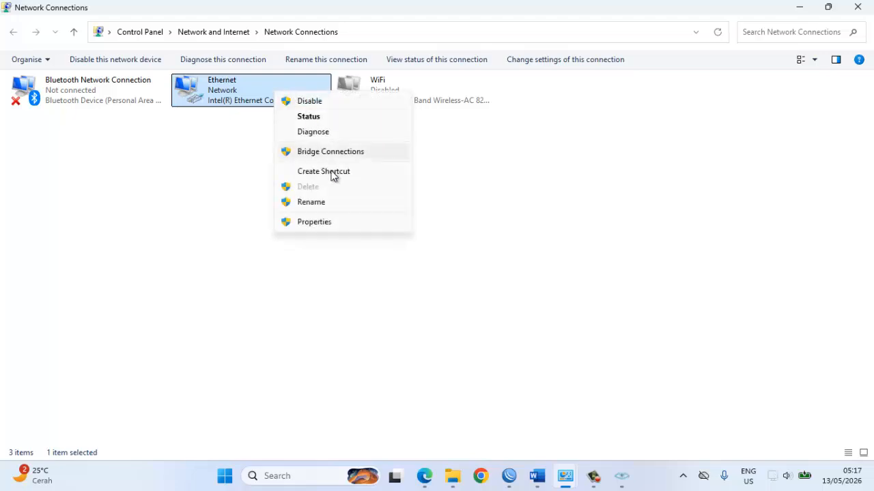
{"action": "left_click", "coordinate": [324, 222]}
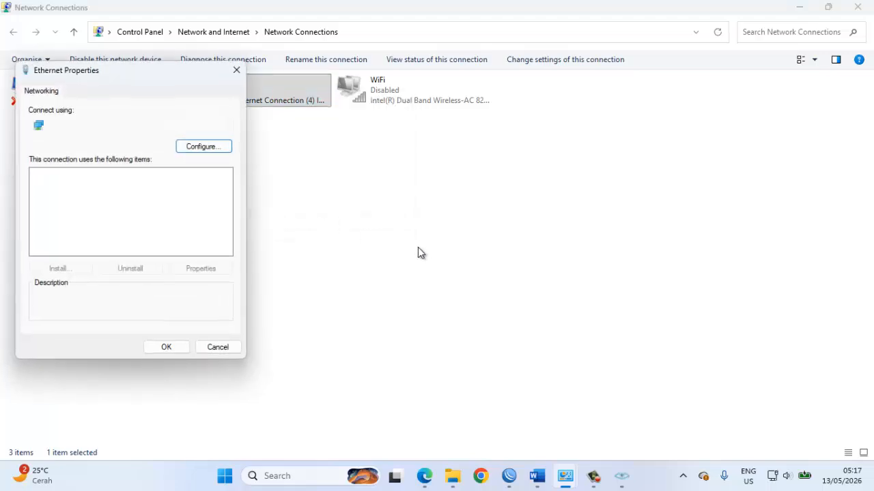
{"action": "left_click", "coordinate": [157, 221]}
{"action": "double_click", "coordinate": [156, 221]}
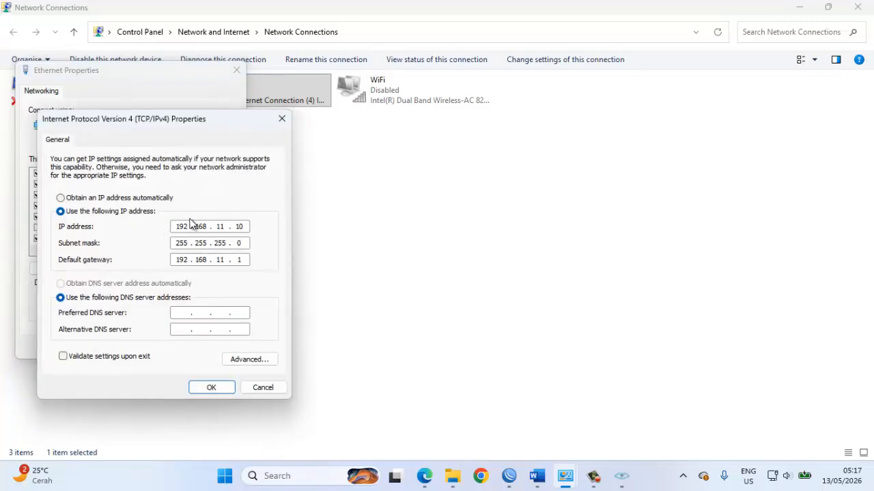
{"action": "left_click", "coordinate": [246, 226]}
{"action": "left_click", "coordinate": [247, 227]}
{"action": "key", "text": "BackSpace"}
{"action": "key", "text": "BackSpace"}
{"action": "type", "text": "30"}
{"action": "left_click", "coordinate": [212, 388]}
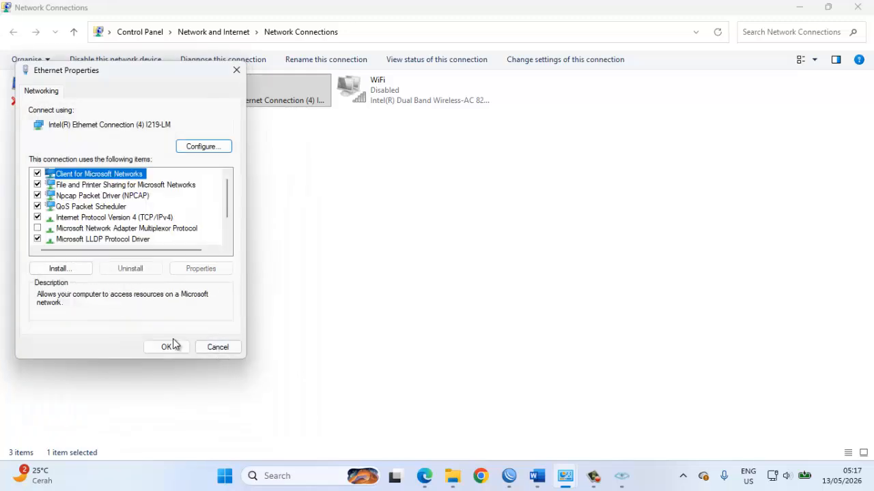
{"action": "left_click", "coordinate": [167, 346]}
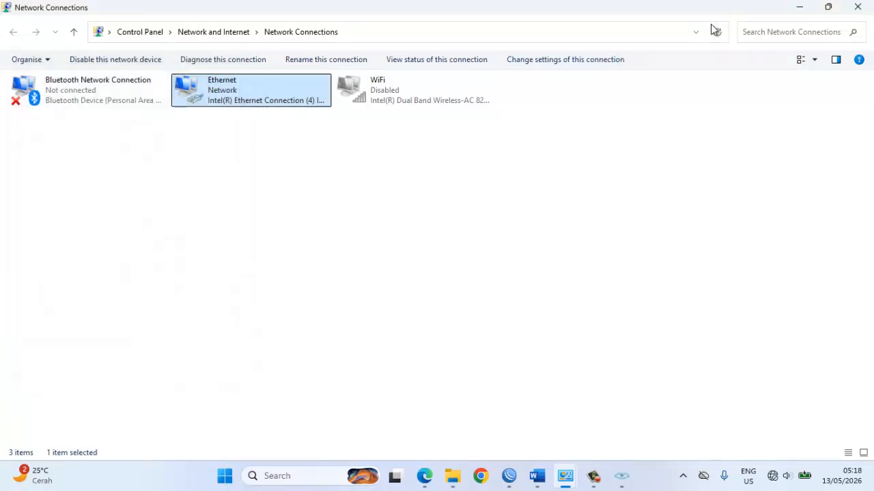
Refresh the connections and check the Ethernet adapter's assigned IPv4 settings in its connection details.
{"action": "left_click", "coordinate": [717, 34]}
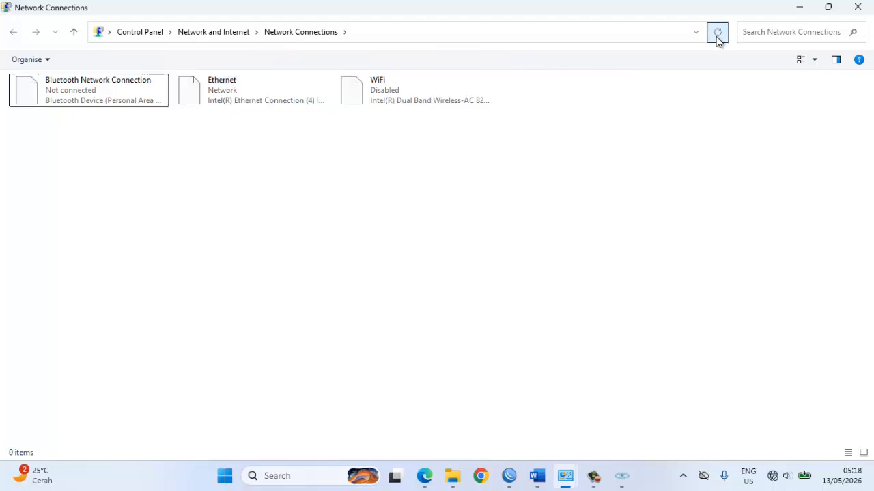
{"action": "left_click", "coordinate": [256, 106]}
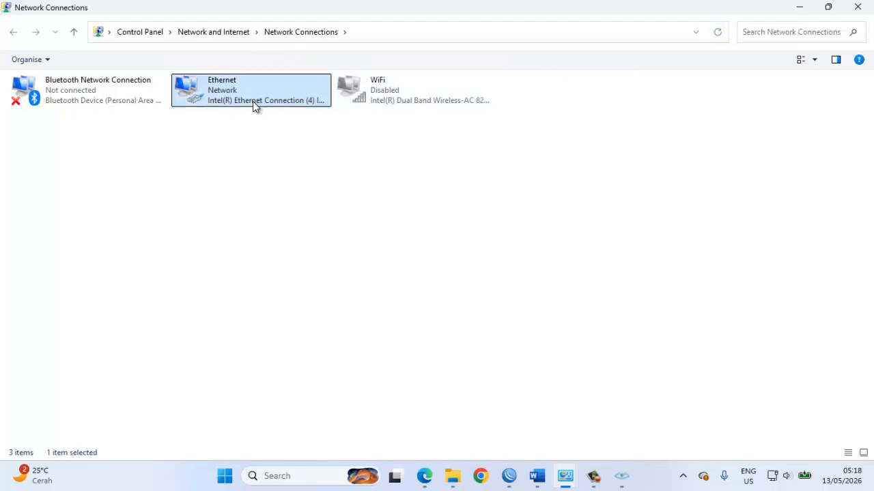
{"action": "right_click", "coordinate": [254, 107]}
{"action": "left_click", "coordinate": [285, 133]}
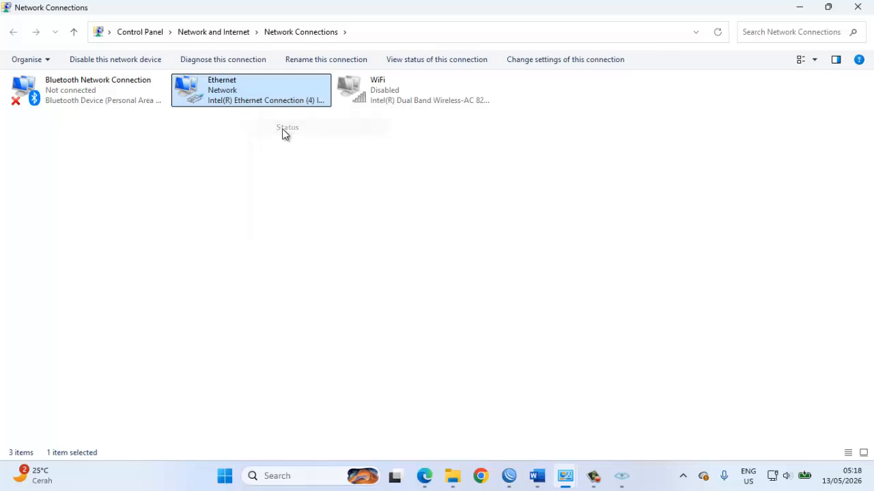
{"action": "left_click", "coordinate": [368, 232]}
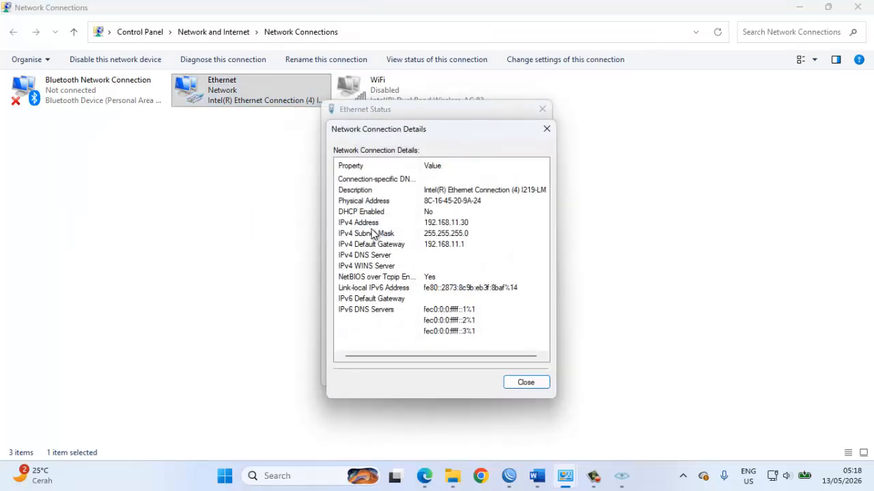
{"action": "left_click", "coordinate": [546, 134]}
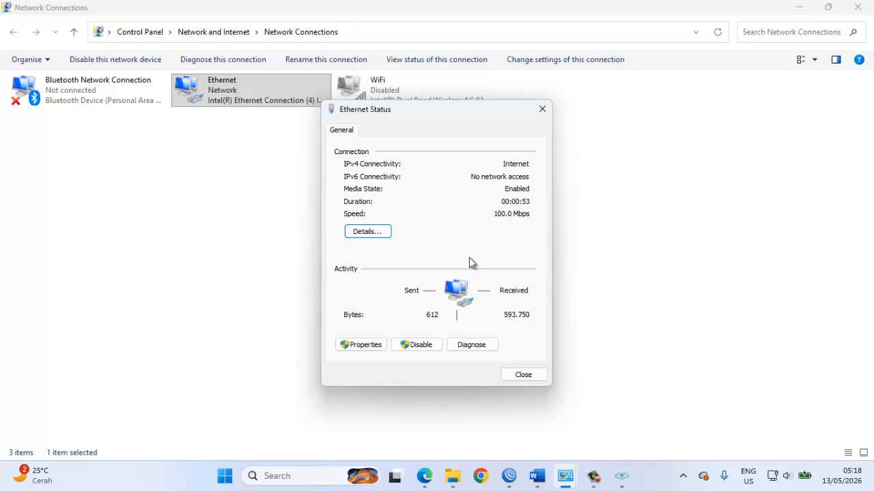
Switch to WinBox and add a firewall address list entry named admin with the address 192.168.100.30.
{"action": "left_click", "coordinate": [508, 476]}
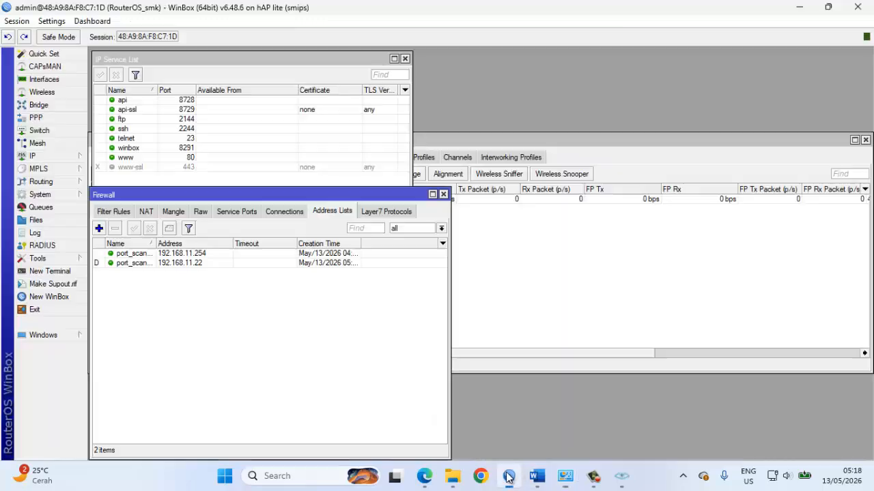
{"action": "left_click", "coordinate": [99, 230]}
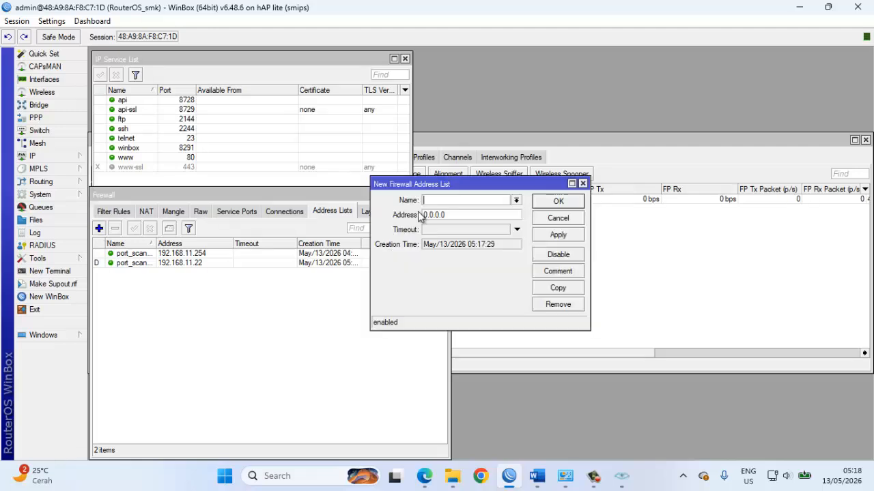
{"action": "type", "text": "admin"}
{"action": "key", "text": "Tab"}
{"action": "type", "text": "1"}
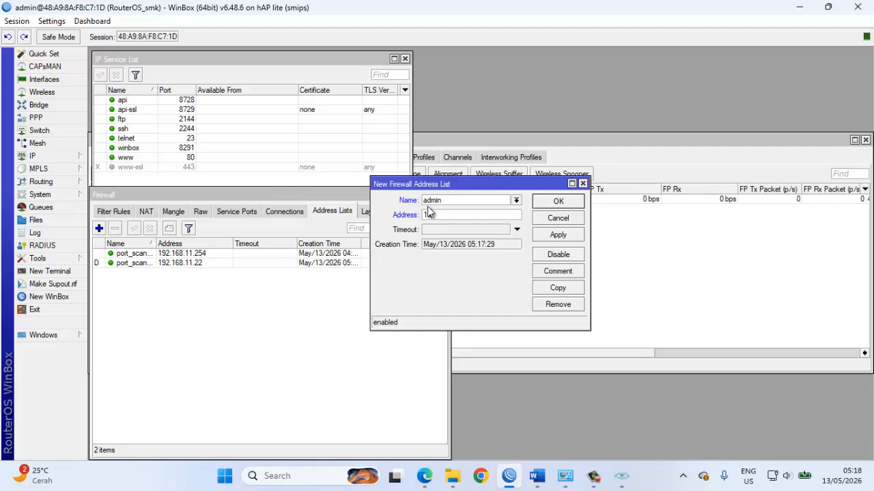
{"action": "type", "text": "92.168.100.30"}
{"action": "left_click", "coordinate": [542, 235]}
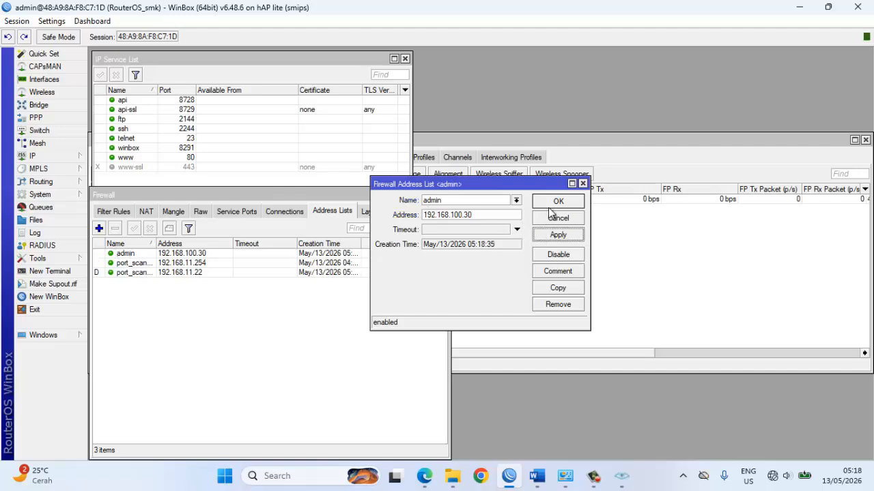
{"action": "left_click", "coordinate": [555, 202]}
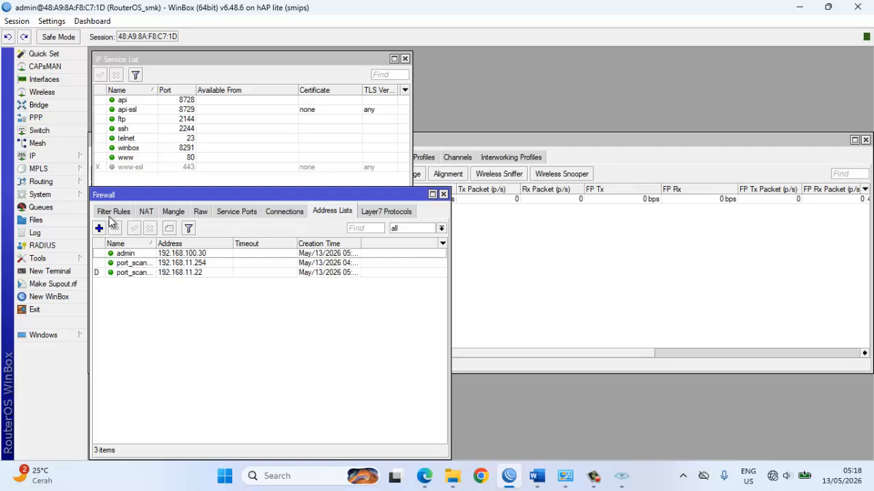
Start a new firewall filter rule on the input chain with admin as its source address list.
{"action": "left_click", "coordinate": [113, 213]}
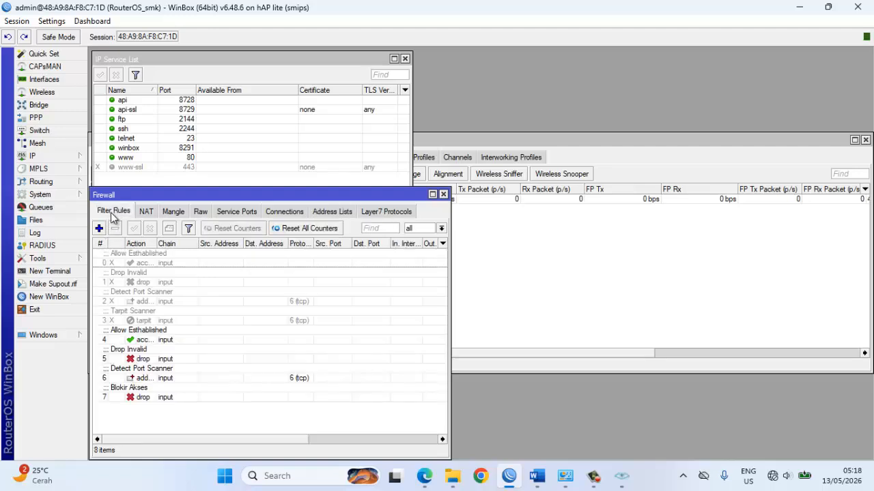
{"action": "left_click", "coordinate": [99, 229]}
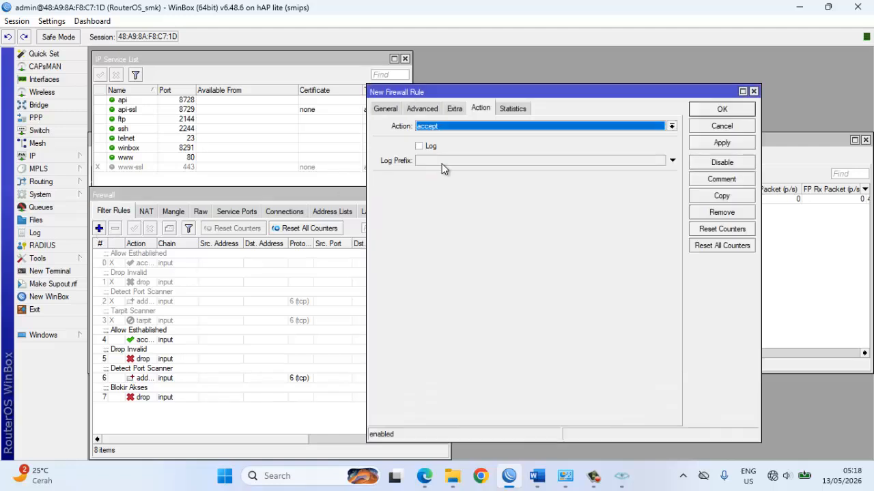
{"action": "left_click", "coordinate": [386, 111]}
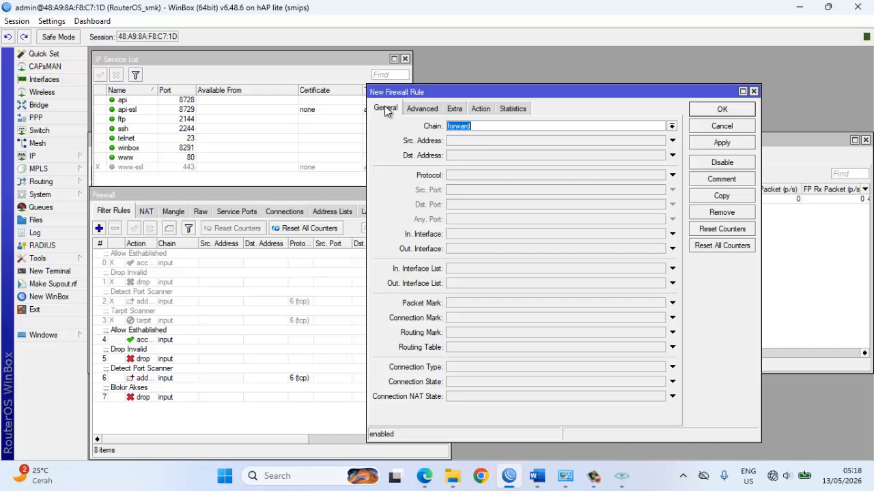
{"action": "left_click", "coordinate": [670, 127]}
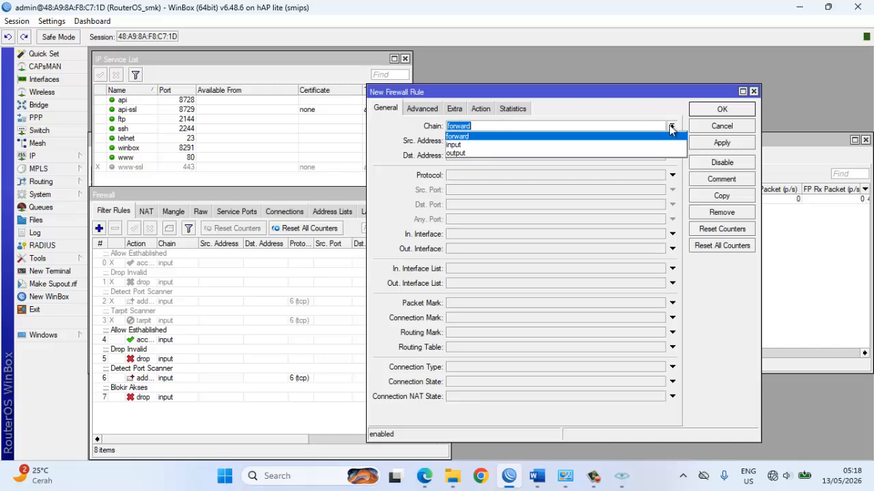
{"action": "left_click", "coordinate": [565, 144]}
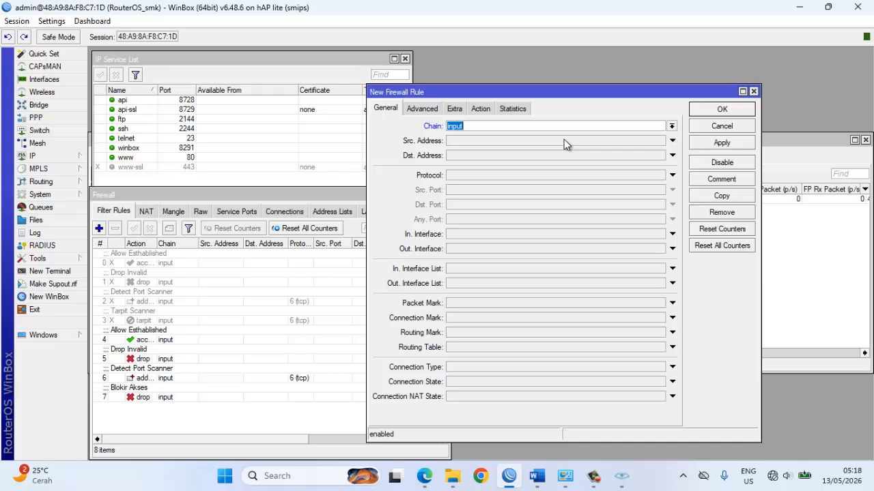
{"action": "left_click", "coordinate": [427, 108]}
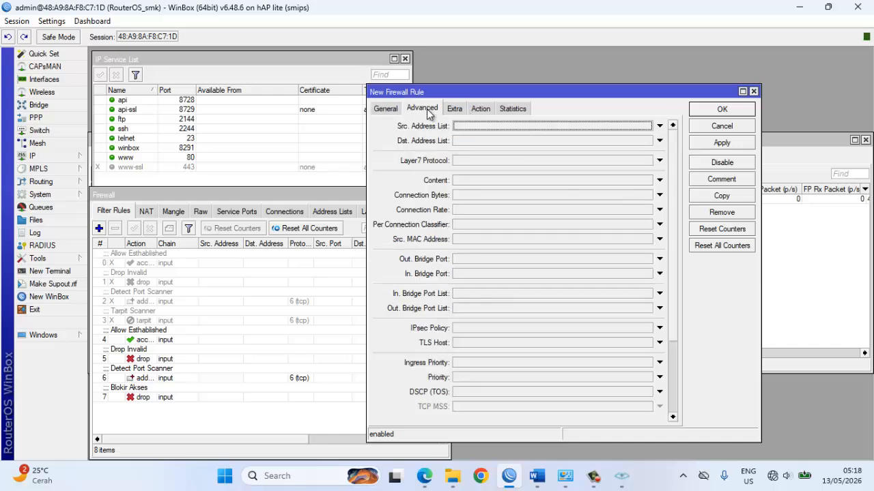
{"action": "left_click", "coordinate": [658, 126]}
{"action": "left_click", "coordinate": [647, 126]}
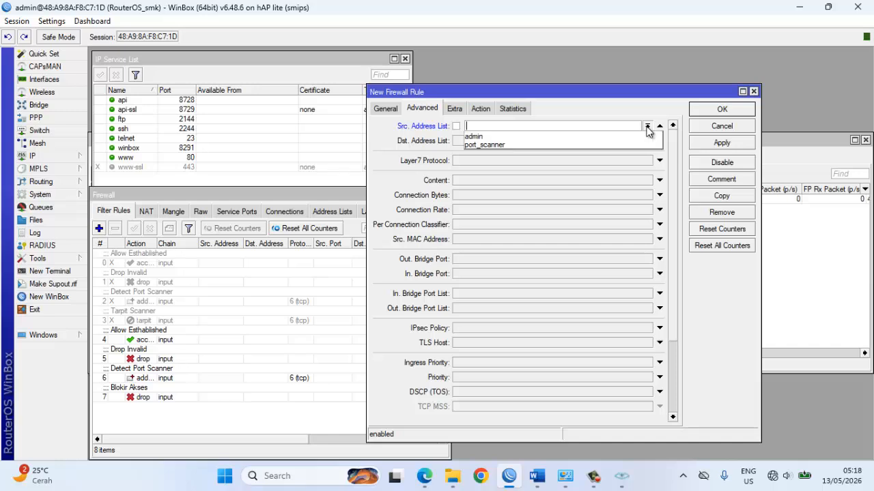
{"action": "left_click", "coordinate": [616, 140]}
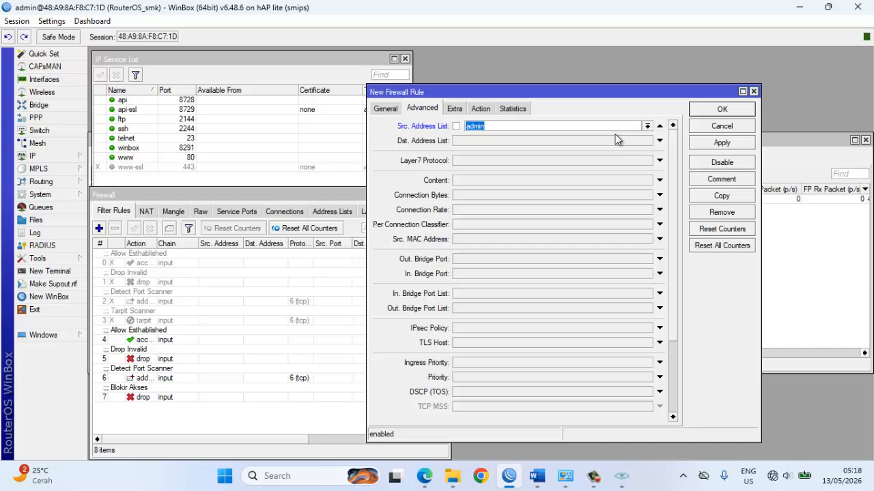
Keep the rule's action as accept, give it the comment Admin Disetujui, and save it.
{"action": "left_click", "coordinate": [481, 110]}
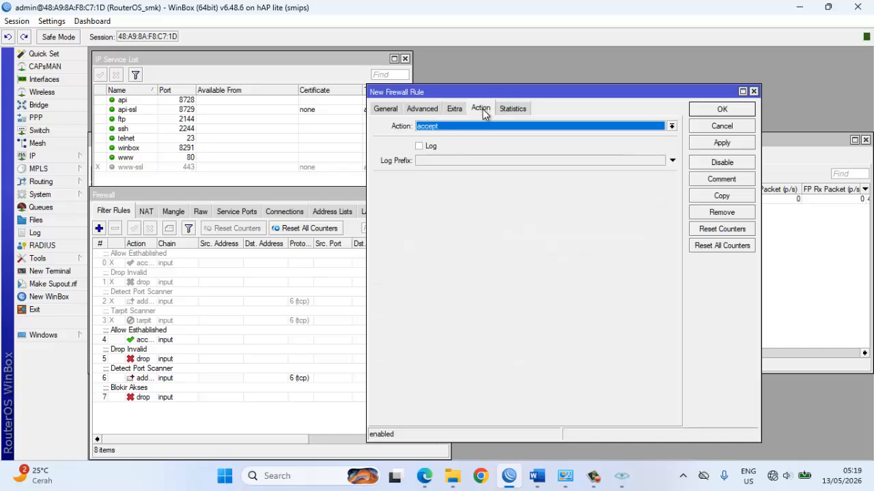
{"action": "left_click", "coordinate": [719, 182]}
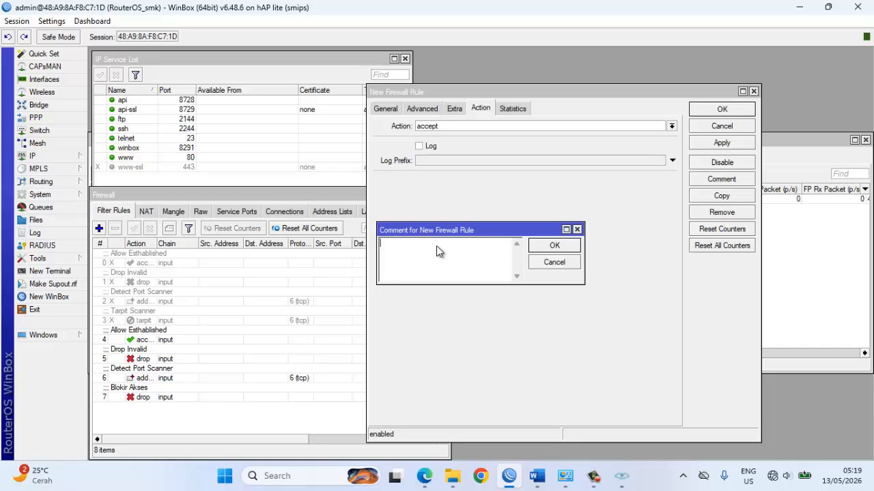
{"action": "type", "text": "Admin Disetujui"}
{"action": "left_click", "coordinate": [554, 246]}
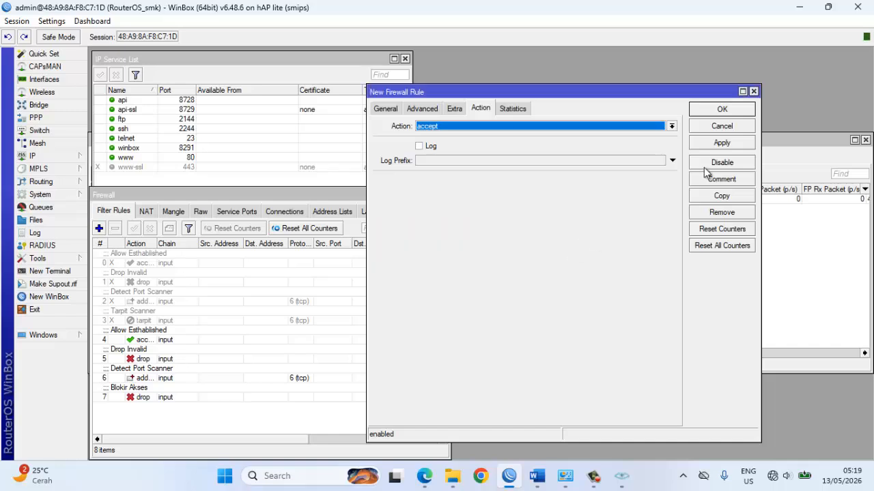
{"action": "left_click", "coordinate": [720, 142]}
{"action": "left_click", "coordinate": [707, 113]}
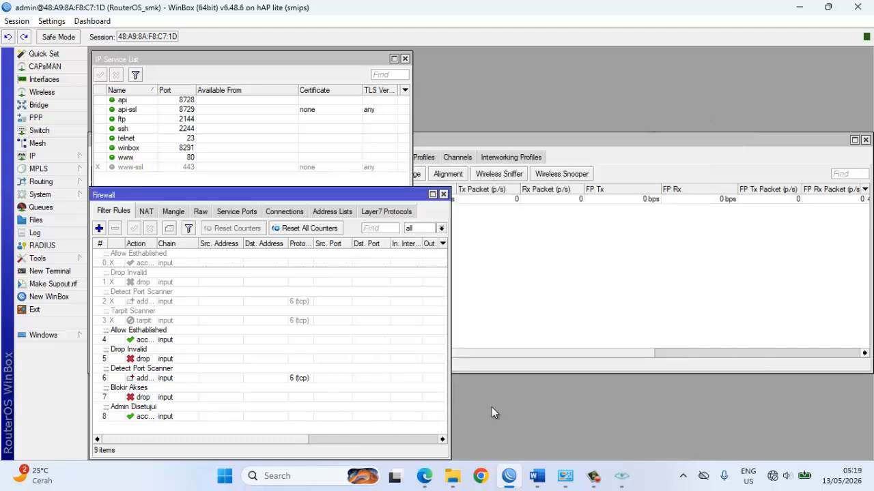
Switch to Zenmap, run the intense scan of 192.168.100.35, check the Ethernet status while it runs, and review the scan output.
{"action": "left_click", "coordinate": [620, 475]}
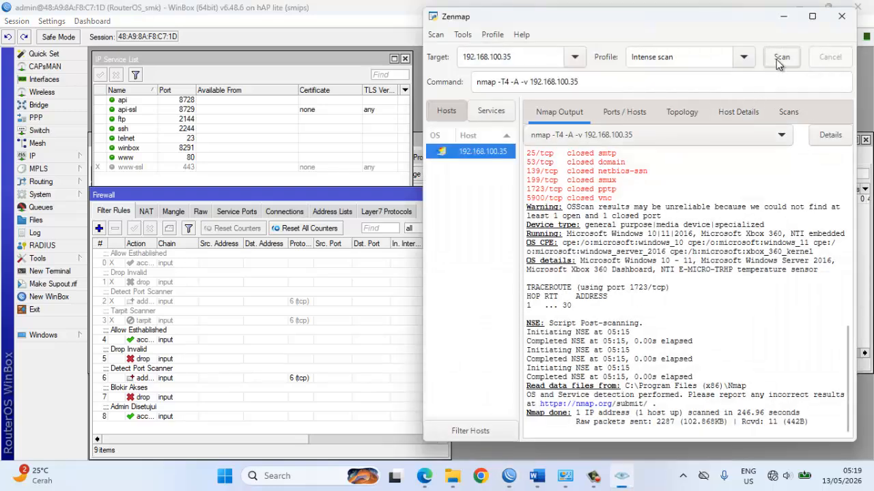
{"action": "left_click", "coordinate": [778, 59]}
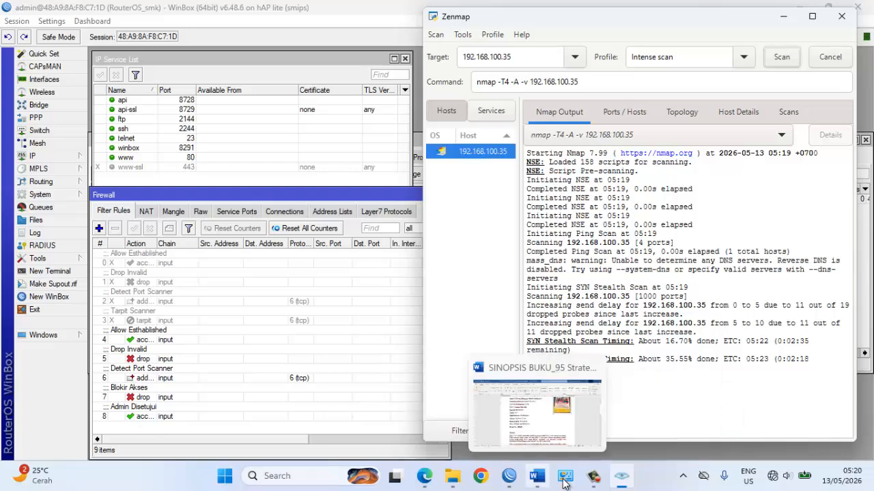
{"action": "mouse_move", "coordinate": [565, 482]}
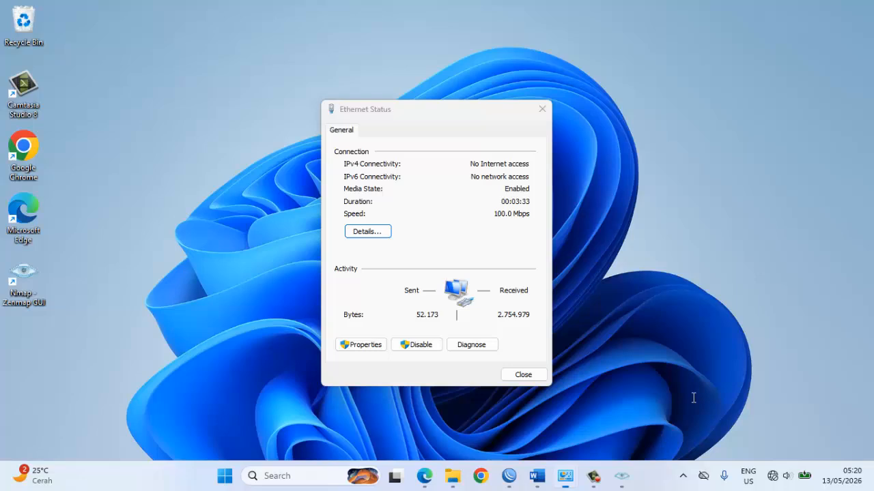
{"action": "left_click", "coordinate": [693, 398]}
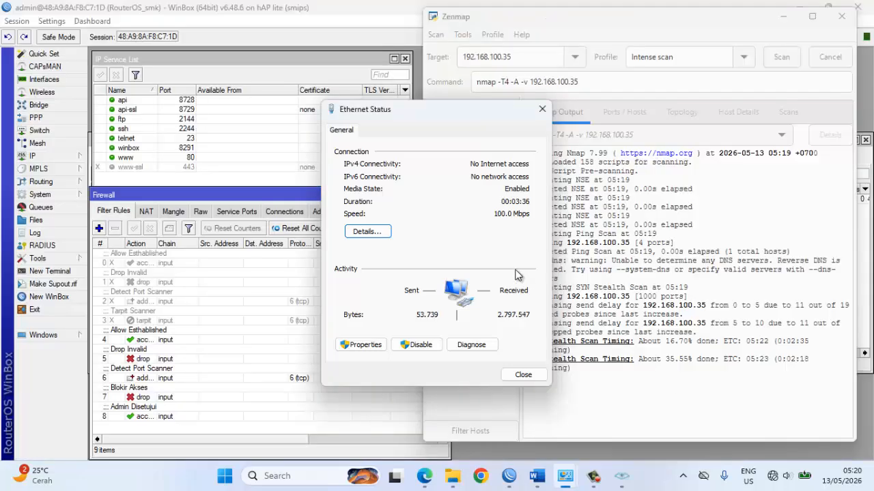
{"action": "left_click", "coordinate": [644, 355]}
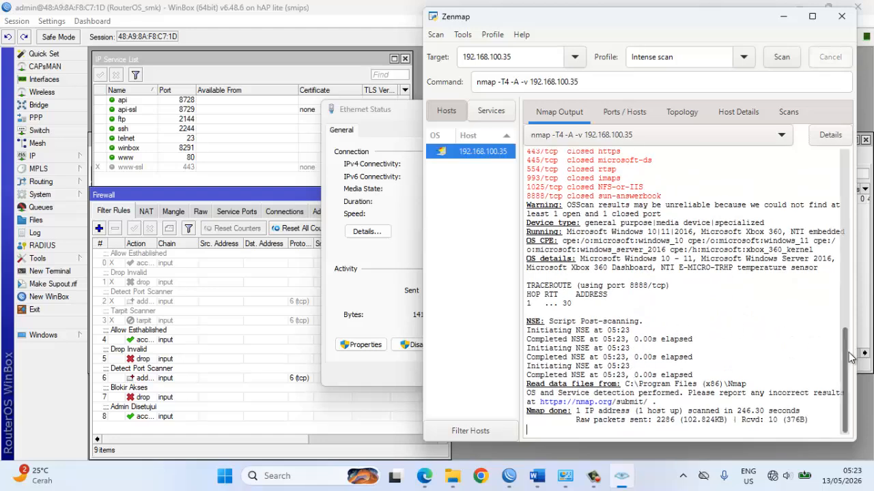
{"action": "left_click_drag", "start_coordinate": [851, 358], "coordinate": [837, 384]}
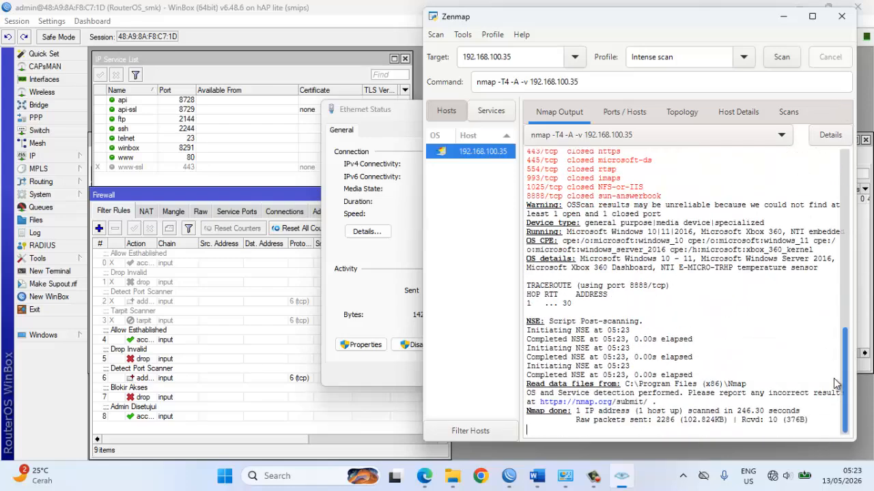
In WinBox, move the Admin Disetujui filter rule directly above the active Detect Port Scanner rule.
{"action": "left_click", "coordinate": [102, 418]}
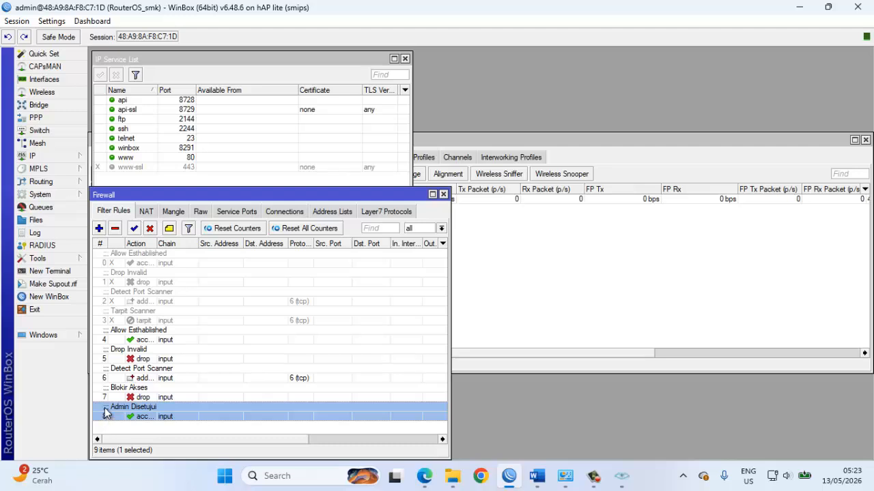
{"action": "left_click_drag", "start_coordinate": [106, 411], "coordinate": [106, 372]}
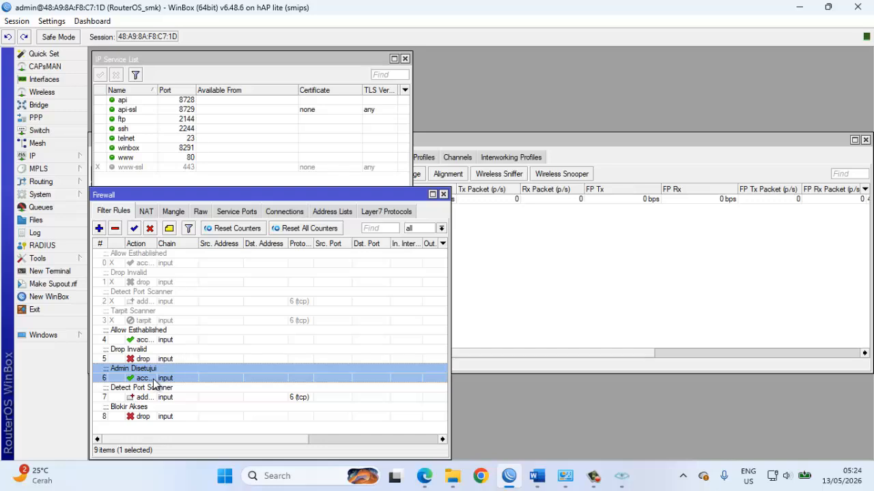
Return to Zenmap and run the intense scan of 192.168.100.35 twice, reviewing its output.
{"action": "left_click", "coordinate": [622, 476]}
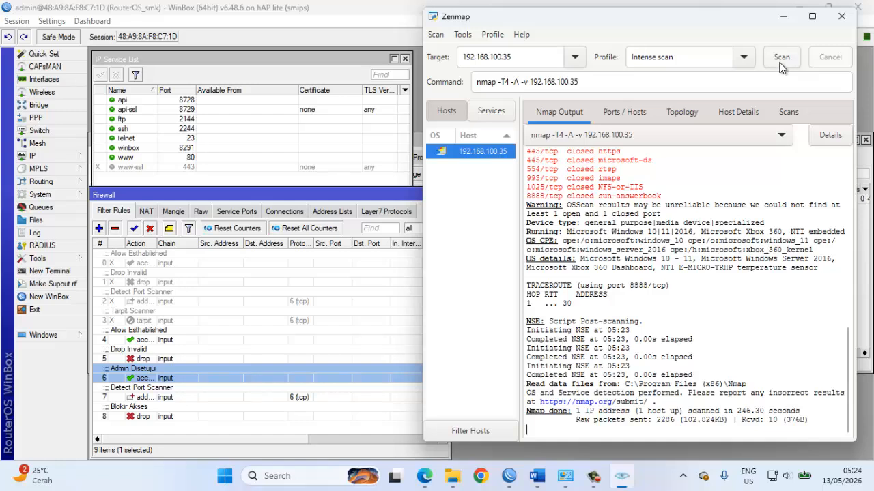
{"action": "left_click", "coordinate": [781, 59]}
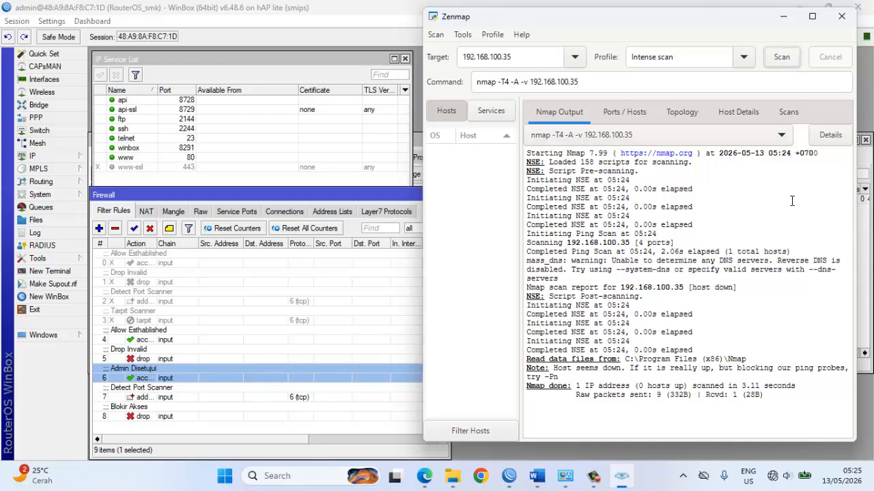
{"action": "left_click", "coordinate": [780, 58]}
{"action": "left_click", "coordinate": [742, 232]}
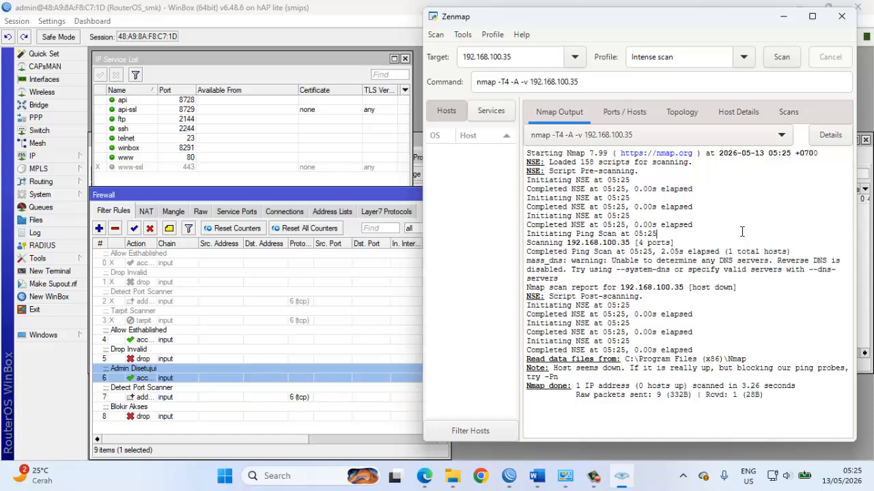
Check the source address list of the Admin Disetujui rule in WinBox and the Ethernet adapter's connection status in Windows.
{"action": "left_click", "coordinate": [107, 374]}
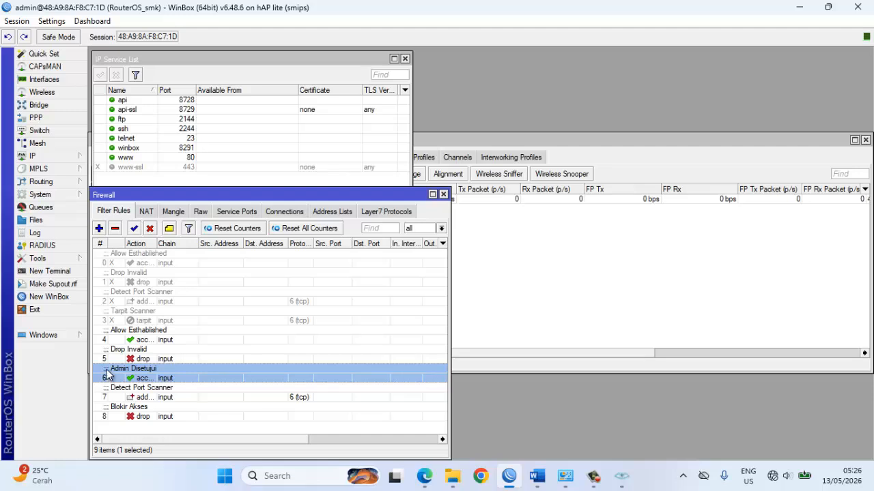
{"action": "double_click", "coordinate": [157, 372]}
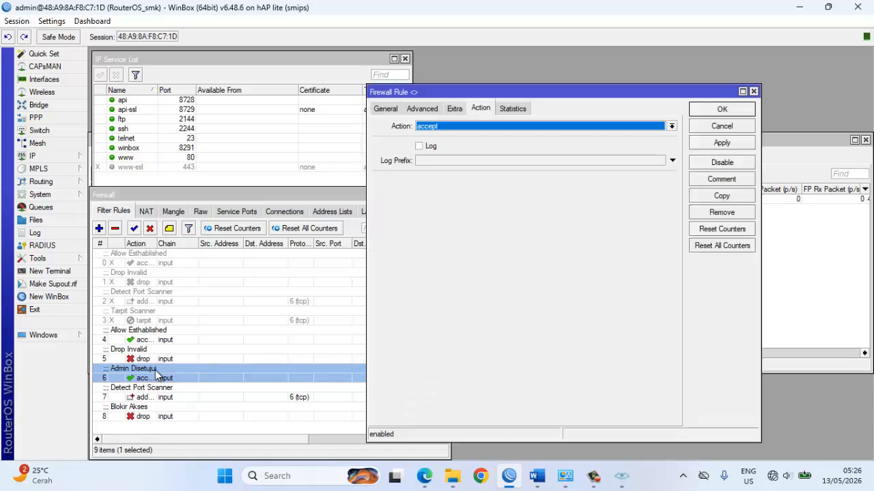
{"action": "left_click", "coordinate": [423, 109]}
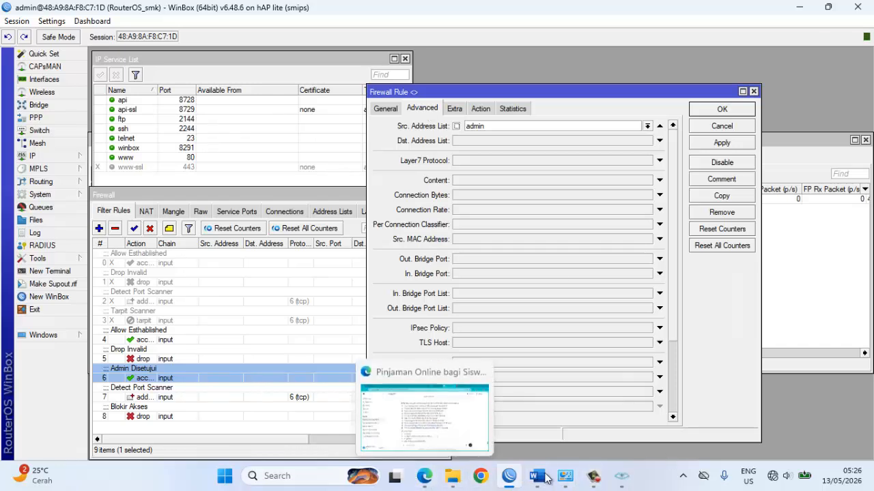
{"action": "mouse_move", "coordinate": [576, 478]}
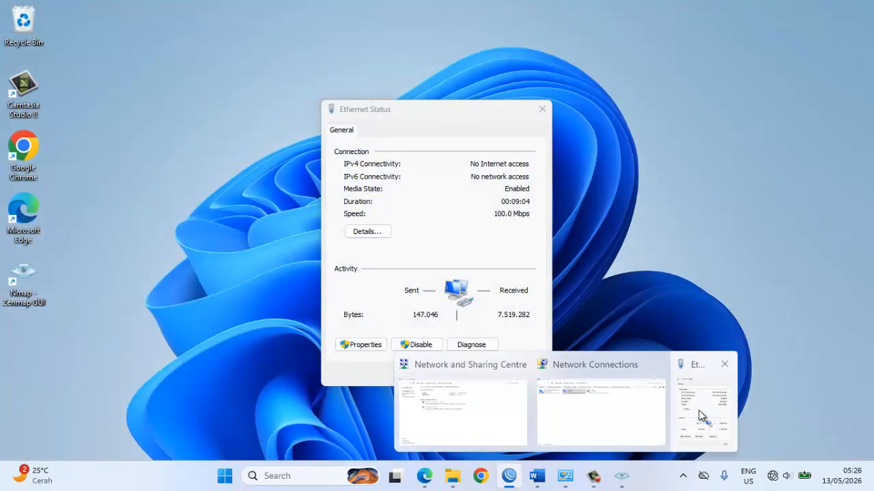
{"action": "left_click", "coordinate": [696, 408]}
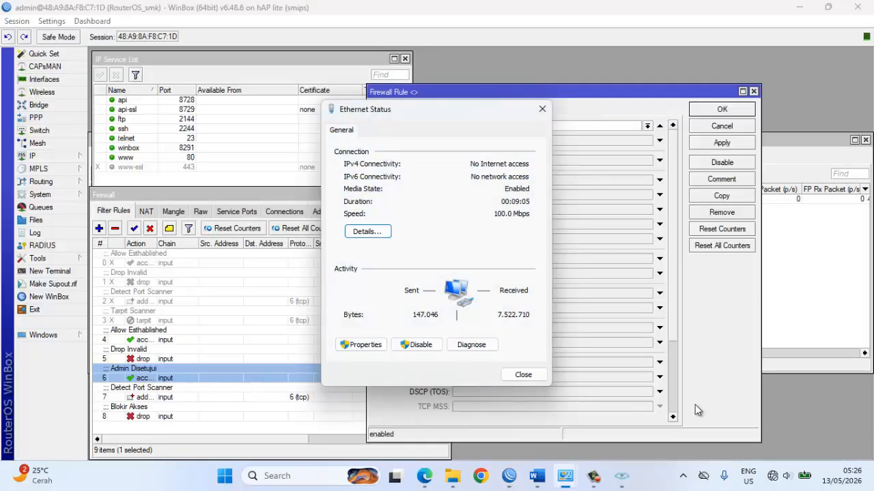
{"action": "left_click", "coordinate": [541, 110]}
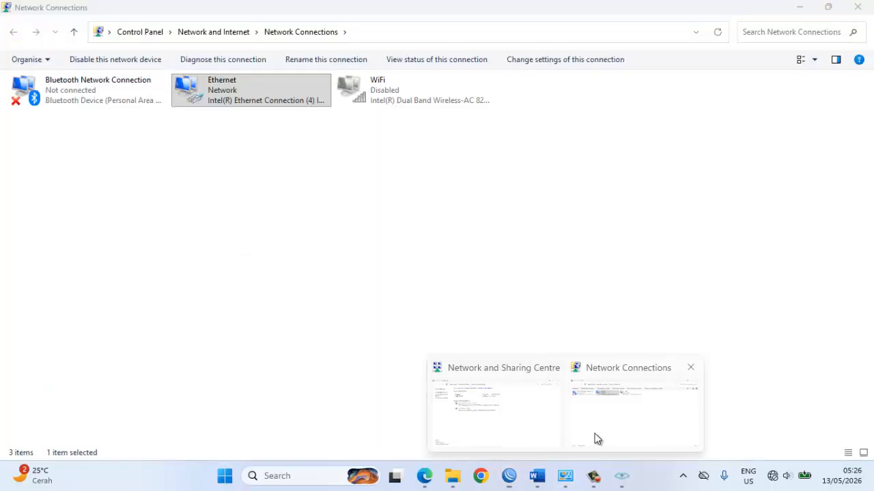
Disable and re-enable the Ethernet adapter in Network Connections, refreshing the connections in between, and open its connection status.
{"action": "left_click", "coordinate": [594, 438]}
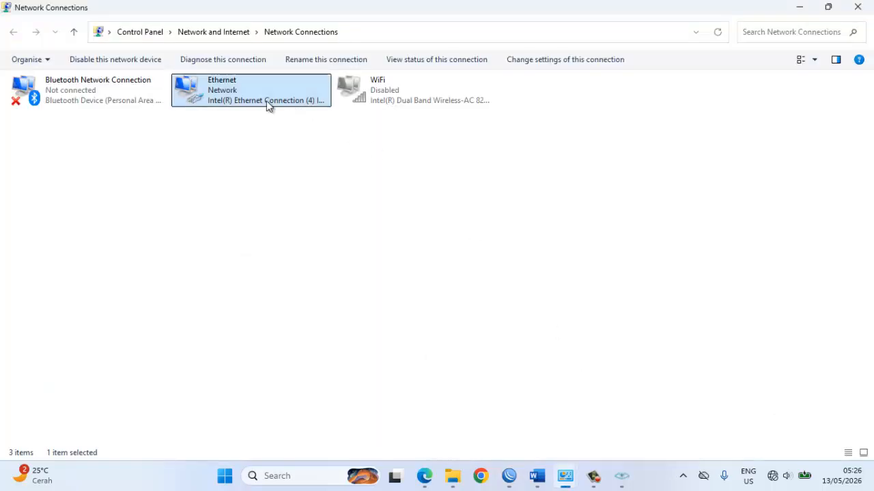
{"action": "right_click", "coordinate": [267, 101]}
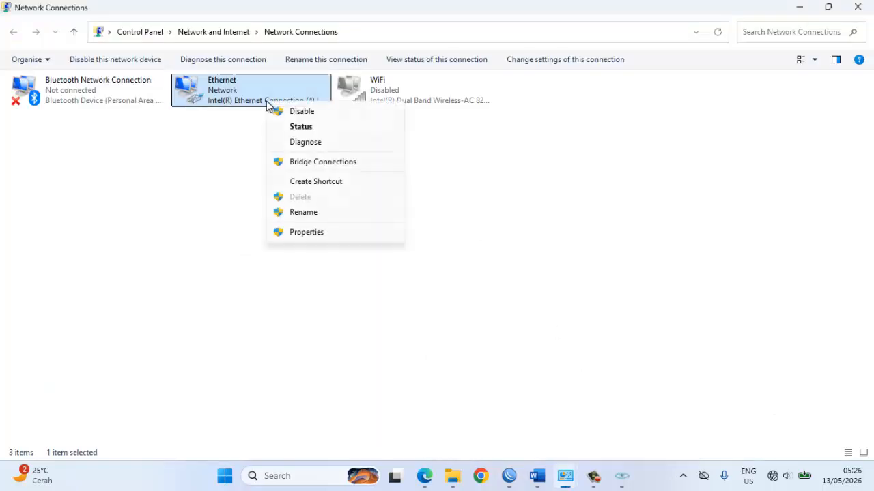
{"action": "left_click", "coordinate": [302, 112]}
{"action": "left_click", "coordinate": [718, 32]}
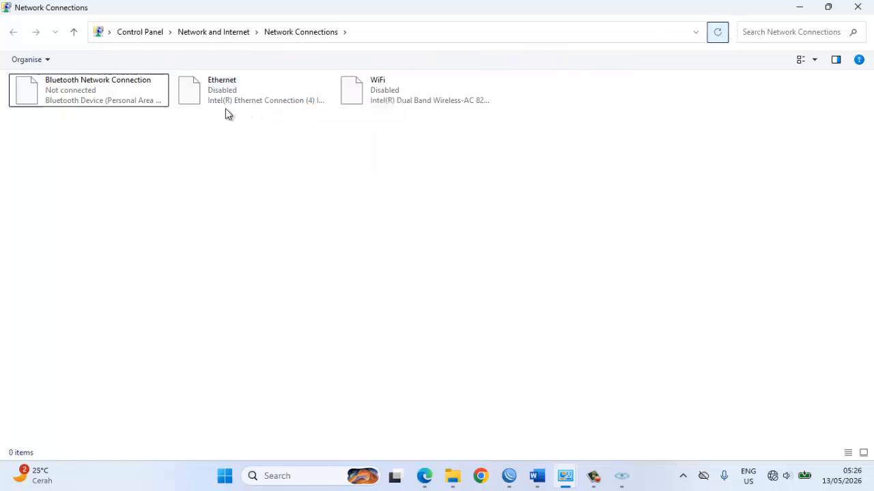
{"action": "right_click", "coordinate": [218, 99]}
{"action": "left_click", "coordinate": [243, 102]}
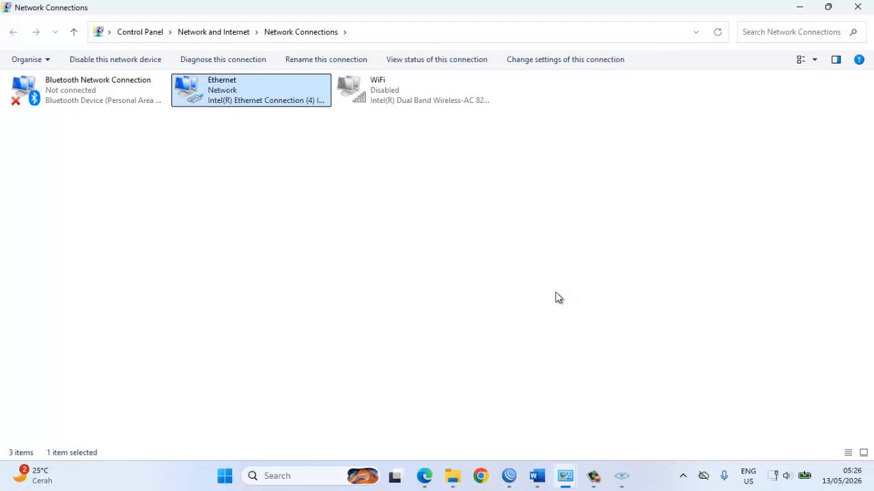
{"action": "right_click", "coordinate": [245, 103]}
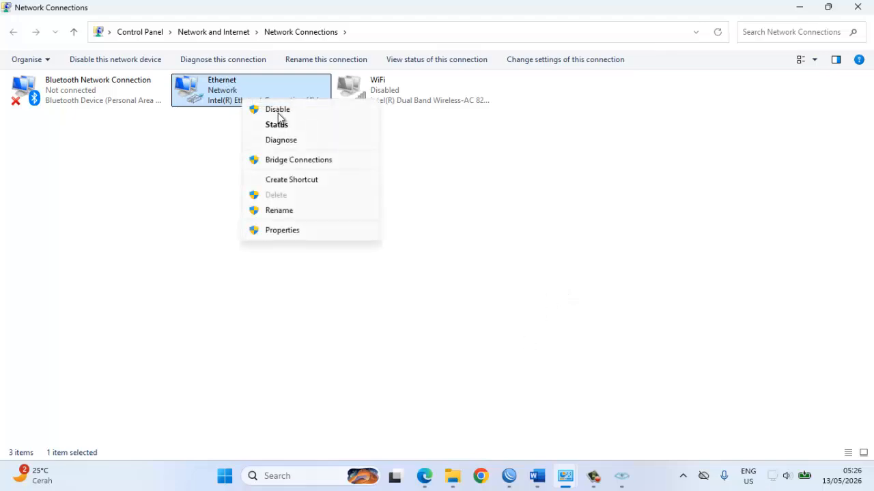
{"action": "left_click", "coordinate": [287, 135]}
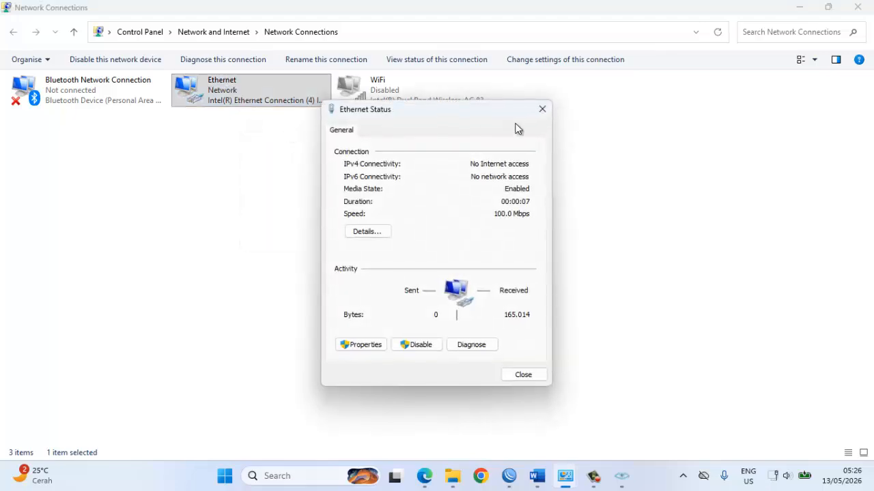
Check the Ethernet adapter's network connection details and close its status windows.
{"action": "left_click", "coordinate": [368, 231]}
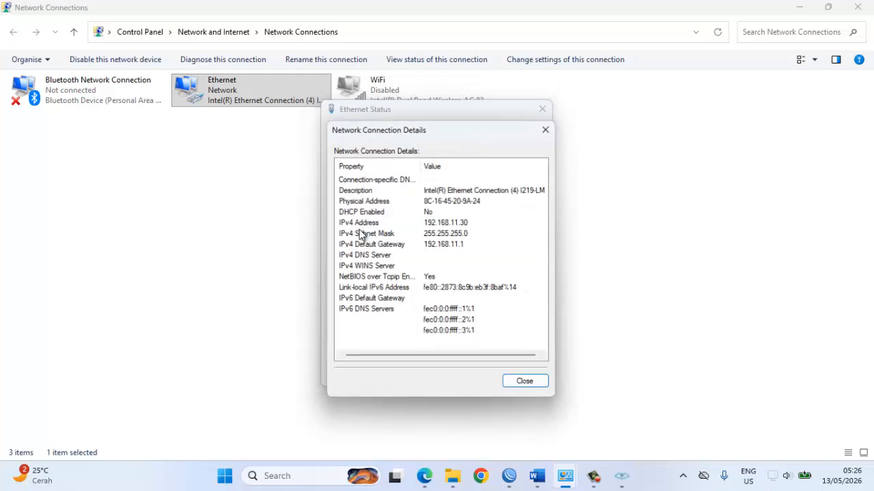
{"action": "left_click", "coordinate": [547, 129]}
{"action": "left_click", "coordinate": [542, 109]}
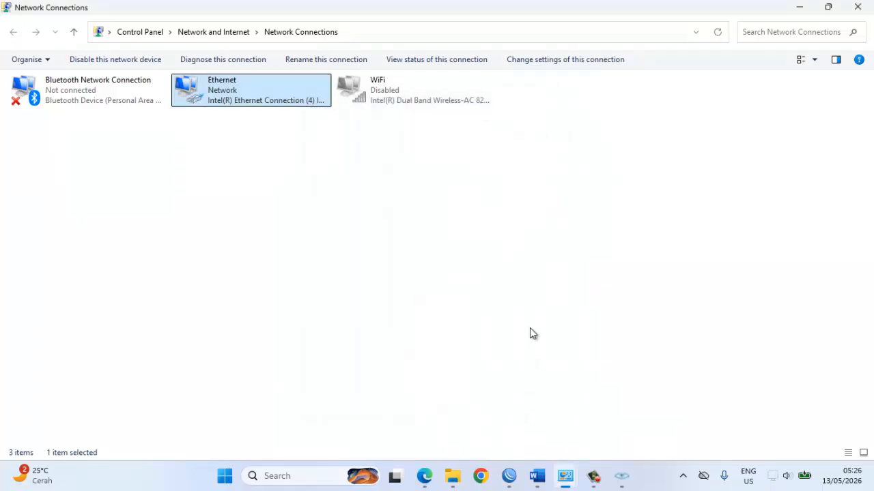
In WinBox, close the open firewall rule and set the admin address list entry's address to 192.168.11.30.
{"action": "left_click", "coordinate": [621, 476]}
{"action": "left_click", "coordinate": [509, 476]}
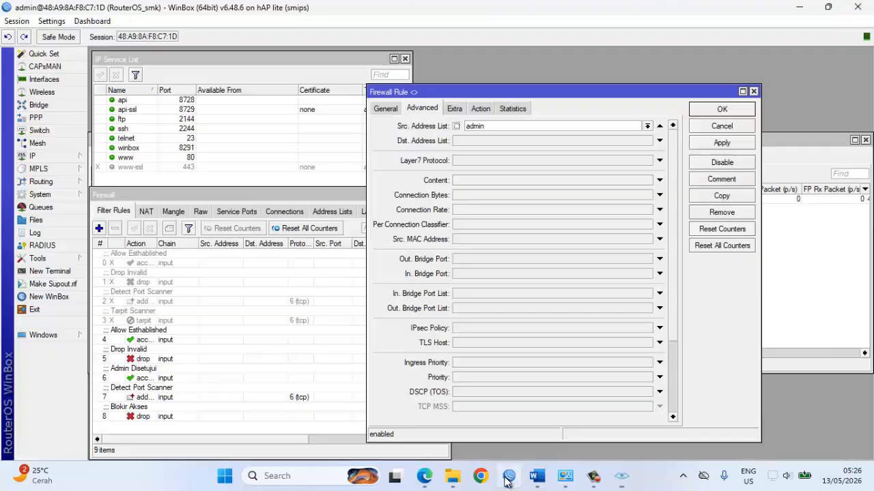
{"action": "left_click", "coordinate": [753, 91]}
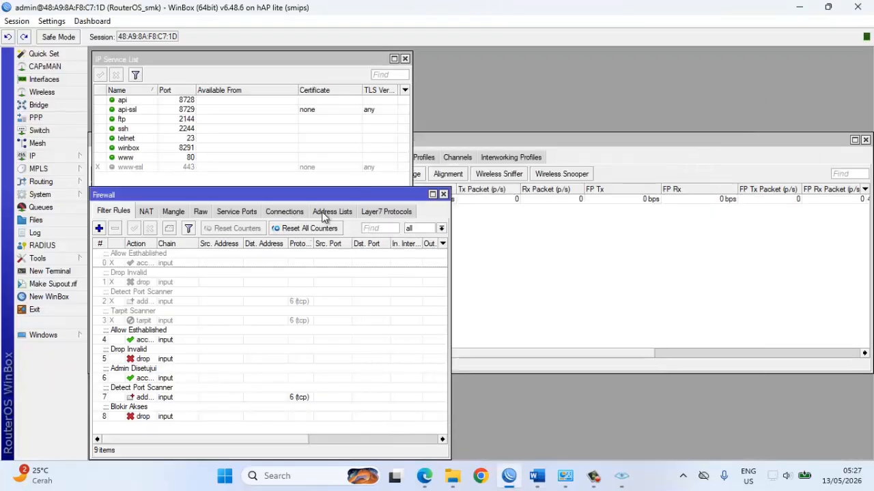
{"action": "left_click", "coordinate": [324, 213]}
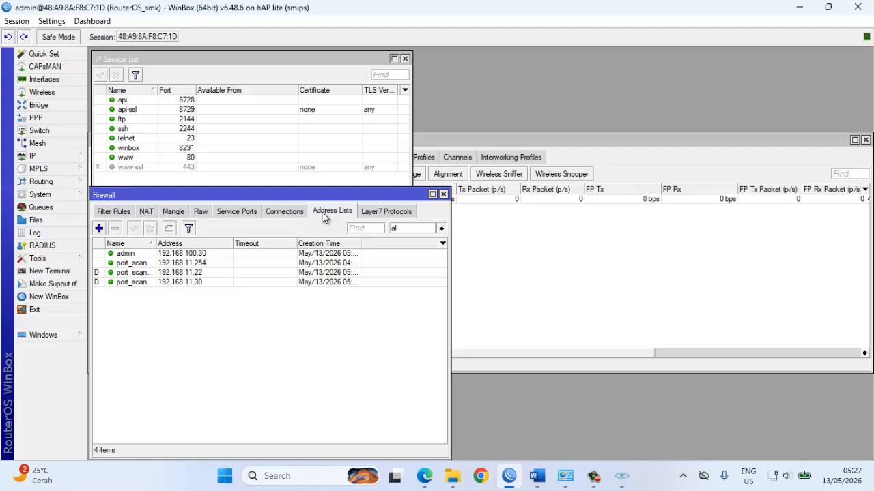
{"action": "double_click", "coordinate": [195, 253]}
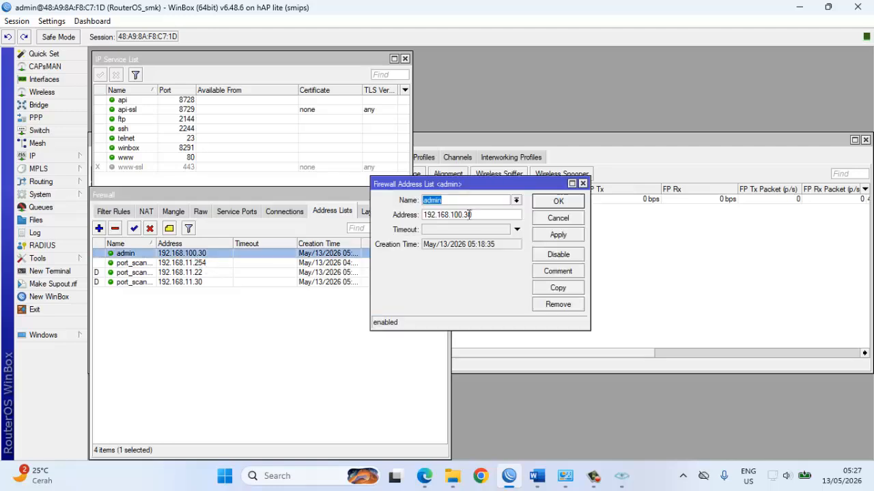
{"action": "left_click", "coordinate": [462, 215]}
{"action": "key", "text": "BackSpace"}
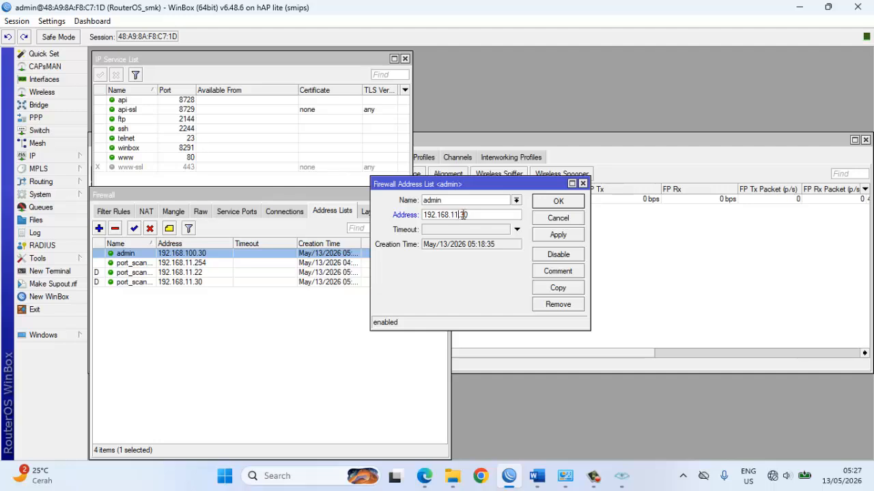
{"action": "left_click", "coordinate": [570, 236]}
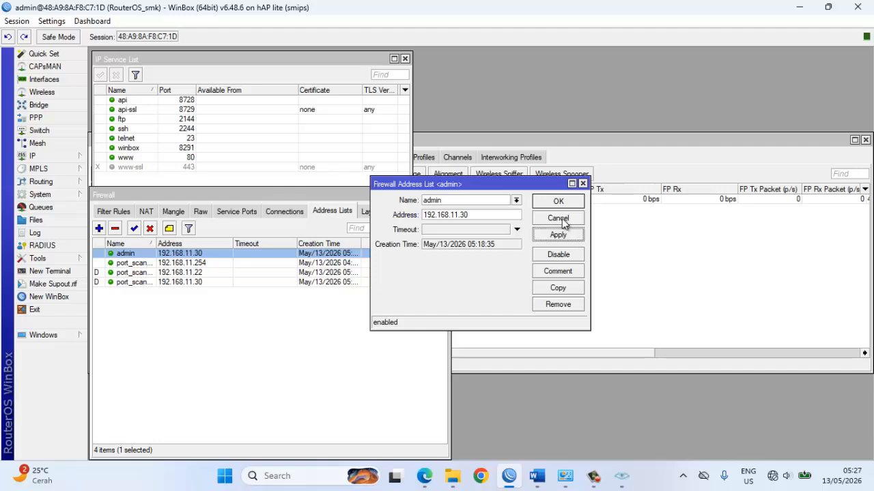
{"action": "left_click", "coordinate": [558, 202]}
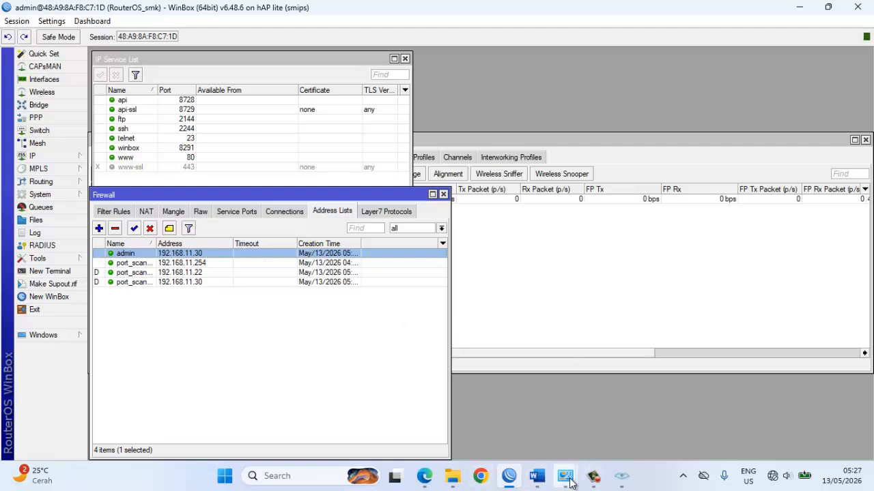
Go to Network Connections and verify the Ethernet adapter's IPv4 address in its connection details.
{"action": "mouse_move", "coordinate": [571, 483]}
{"action": "left_click", "coordinate": [605, 433]}
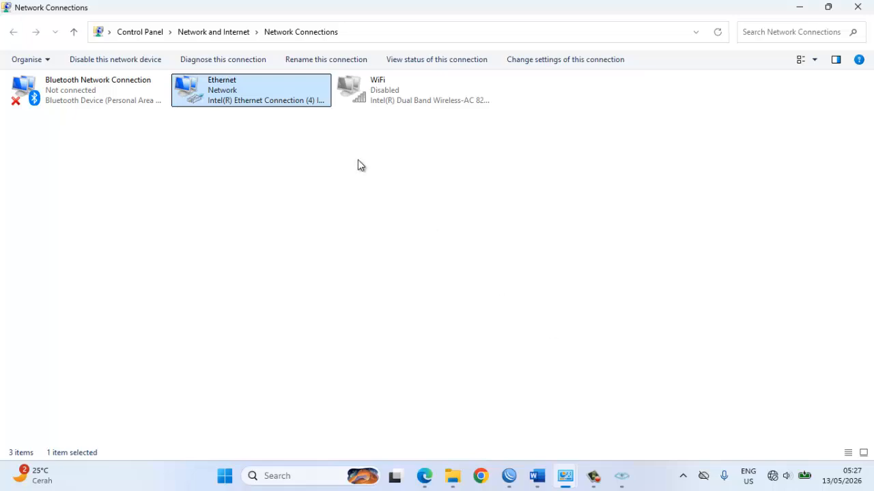
{"action": "right_click", "coordinate": [265, 94]}
{"action": "left_click", "coordinate": [305, 117]}
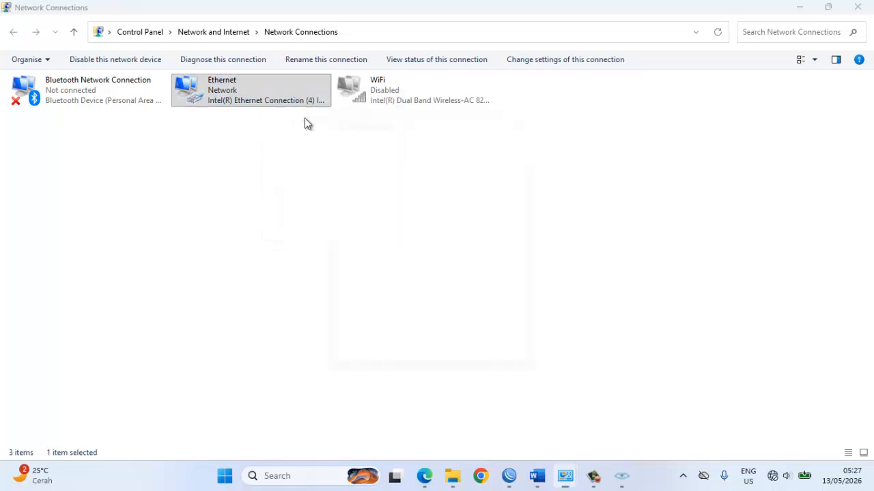
{"action": "left_click", "coordinate": [367, 233]}
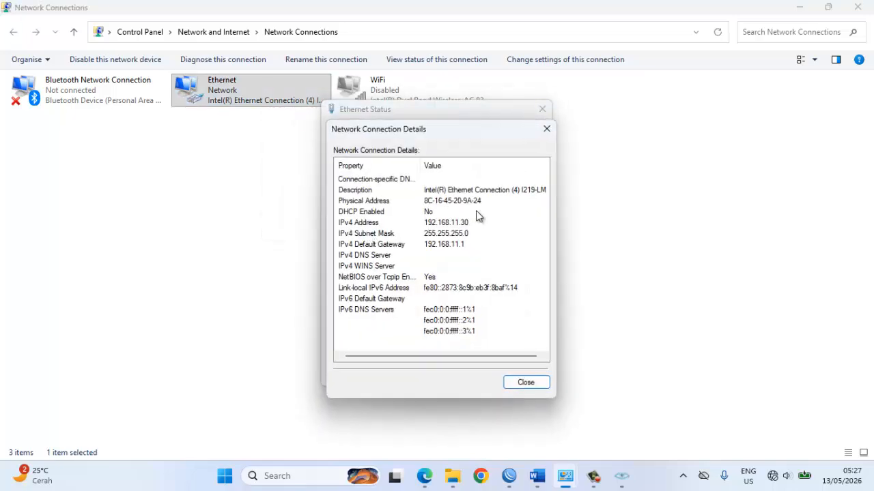
{"action": "left_click", "coordinate": [548, 129]}
{"action": "left_click", "coordinate": [541, 109]}
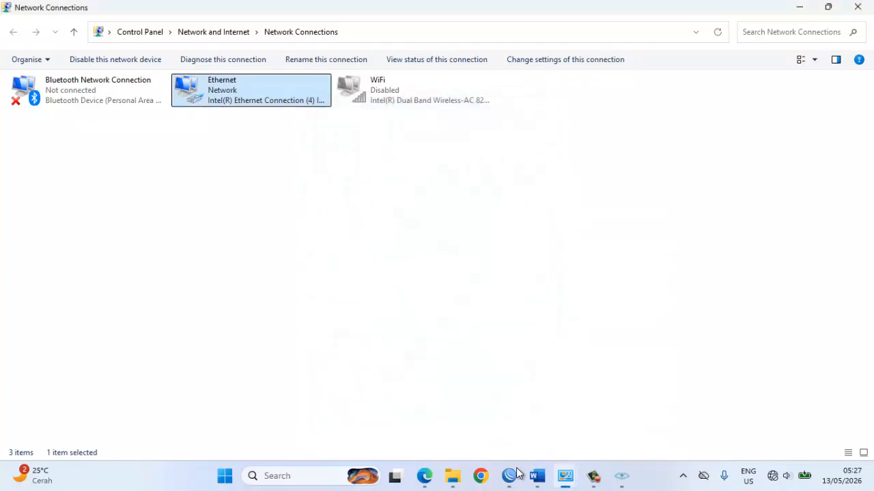
Show the filter rules in WinBox, run the intense scan of 192.168.100.35 in Zenmap and review the listed ports.
{"action": "left_click", "coordinate": [509, 475]}
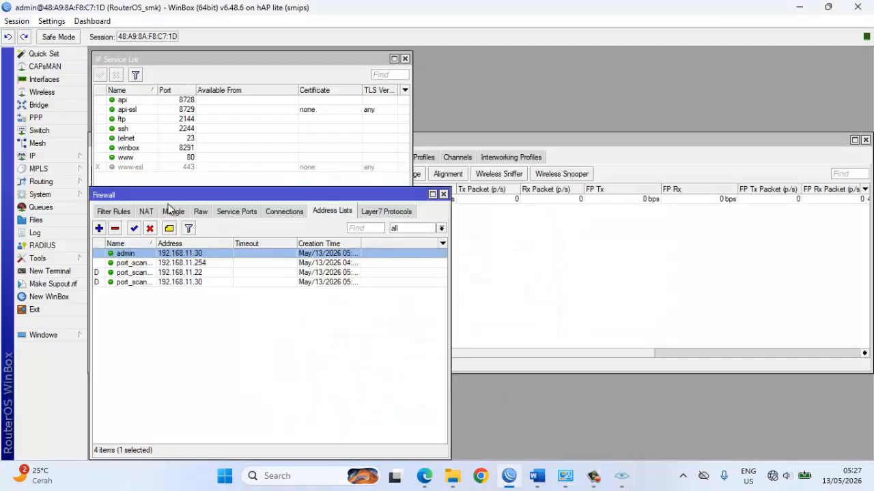
{"action": "left_click", "coordinate": [115, 211]}
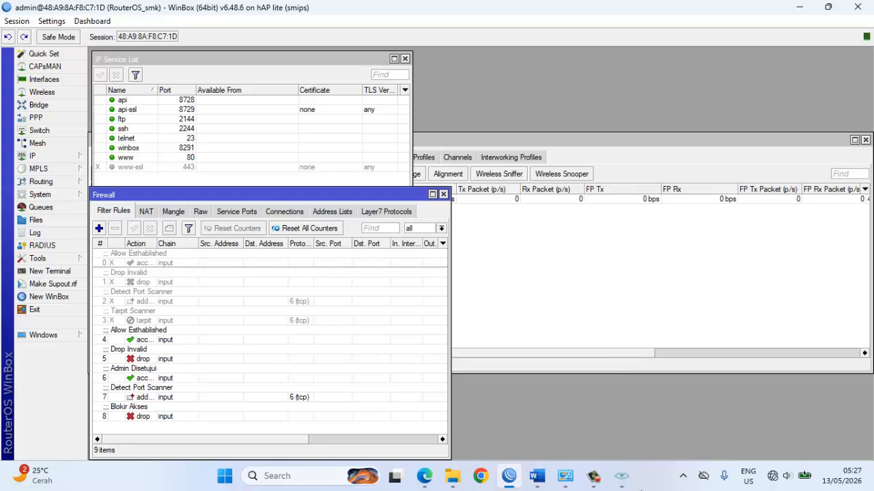
{"action": "left_click", "coordinate": [620, 478]}
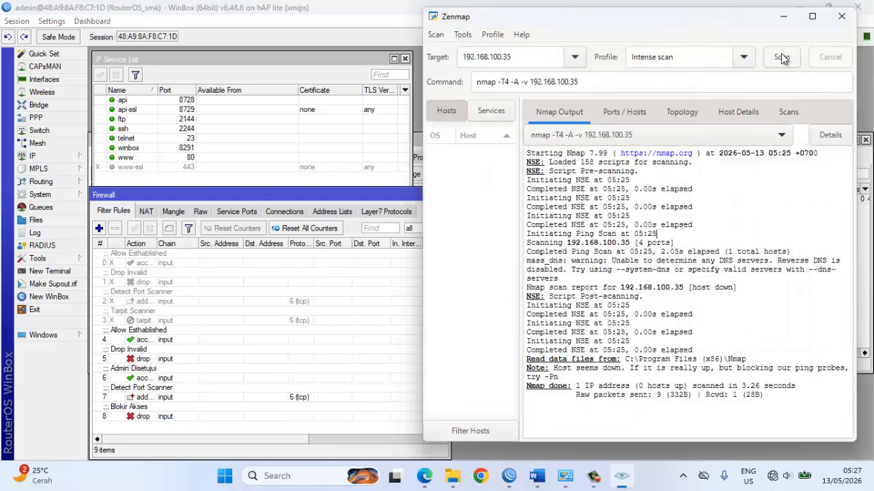
{"action": "left_click", "coordinate": [782, 58]}
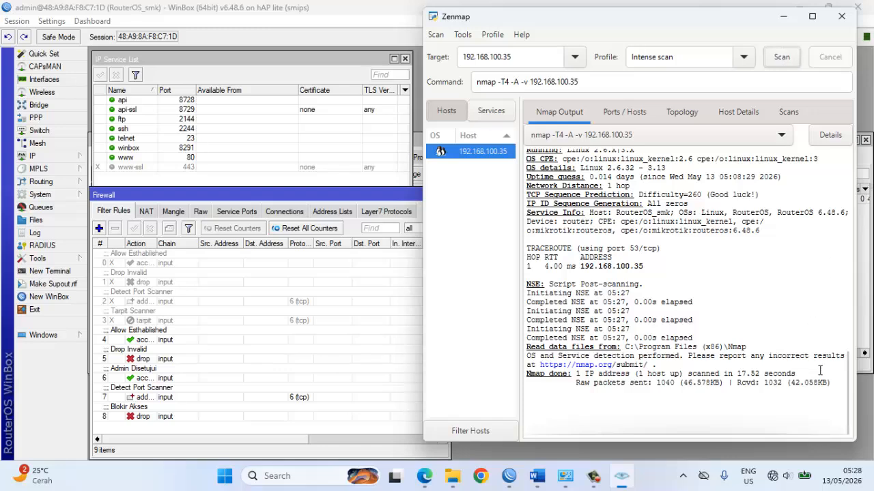
{"action": "left_click_drag", "start_coordinate": [845, 393], "coordinate": [845, 309]}
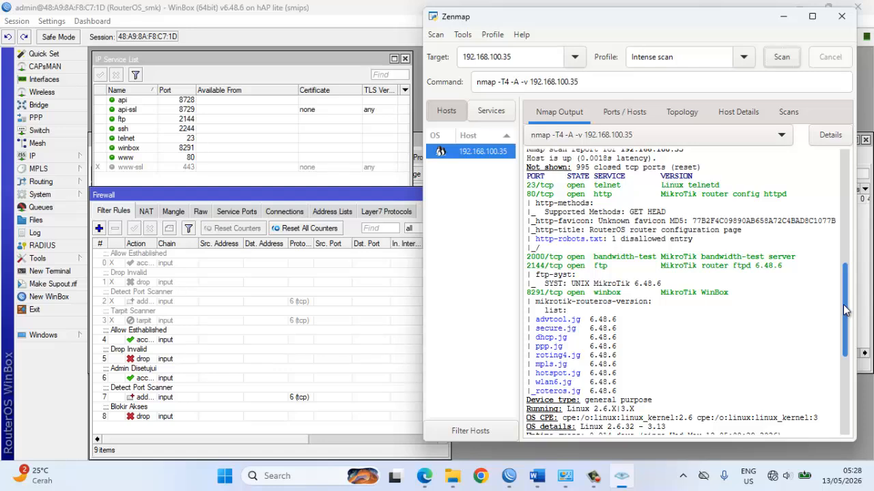
{"action": "left_click_drag", "start_coordinate": [845, 309], "coordinate": [845, 297]}
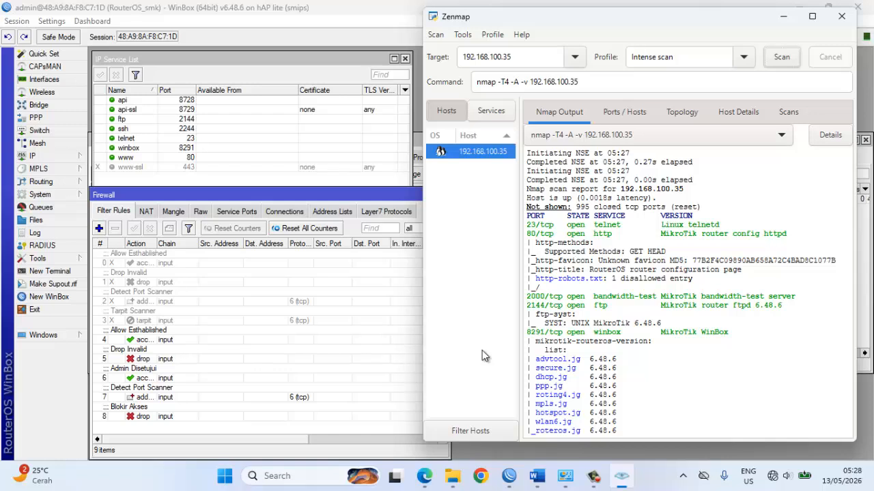
Compare the Ethernet adapter's IPv4 address in its connection details with the admin entry in WinBox's firewall address lists.
{"action": "mouse_move", "coordinate": [565, 476]}
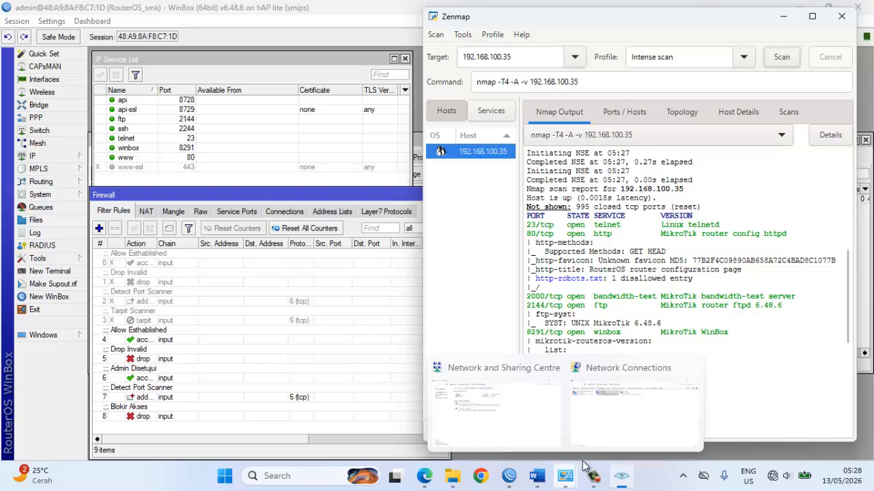
{"action": "left_click", "coordinate": [609, 434]}
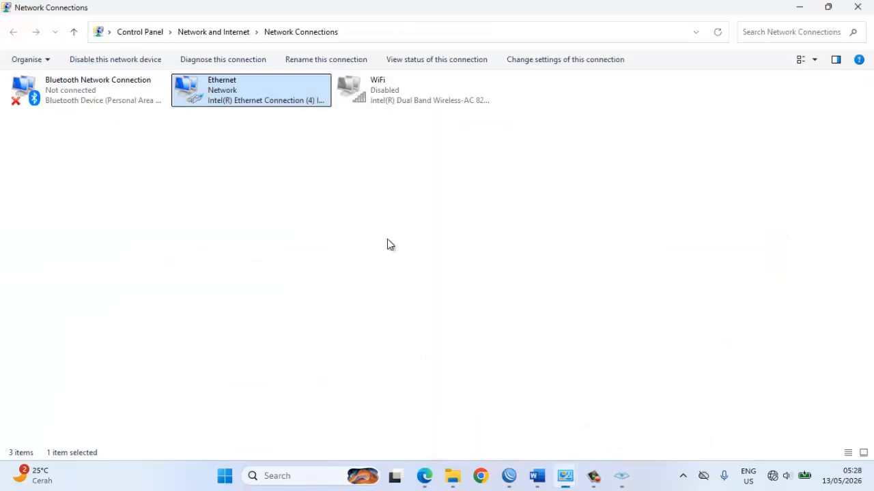
{"action": "right_click", "coordinate": [254, 101]}
{"action": "left_click", "coordinate": [286, 127]}
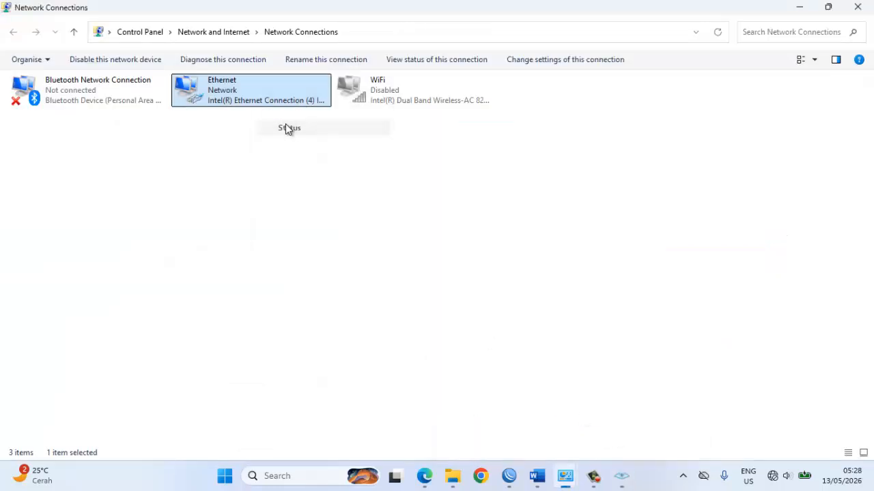
{"action": "left_click", "coordinate": [369, 232]}
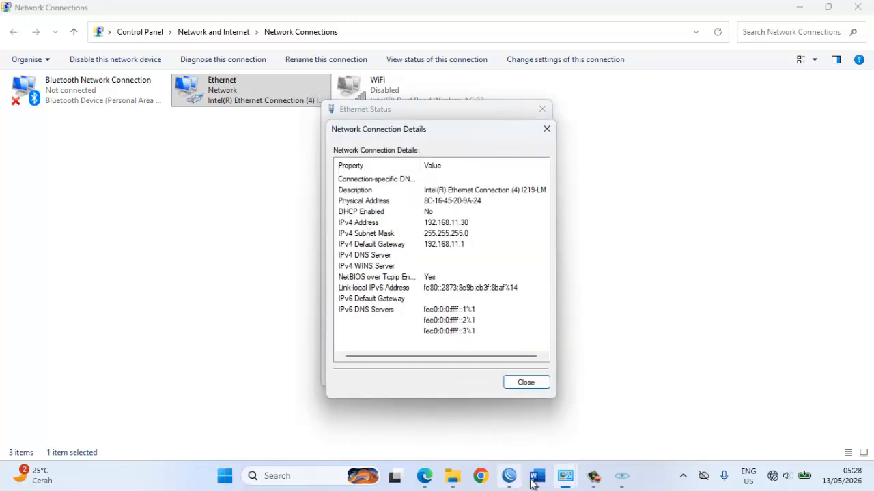
{"action": "left_click", "coordinate": [509, 475]}
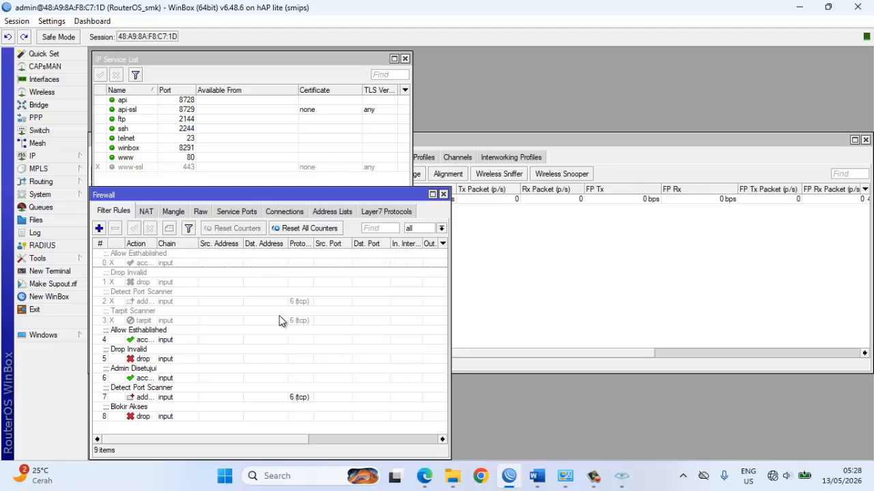
{"action": "left_click", "coordinate": [321, 216]}
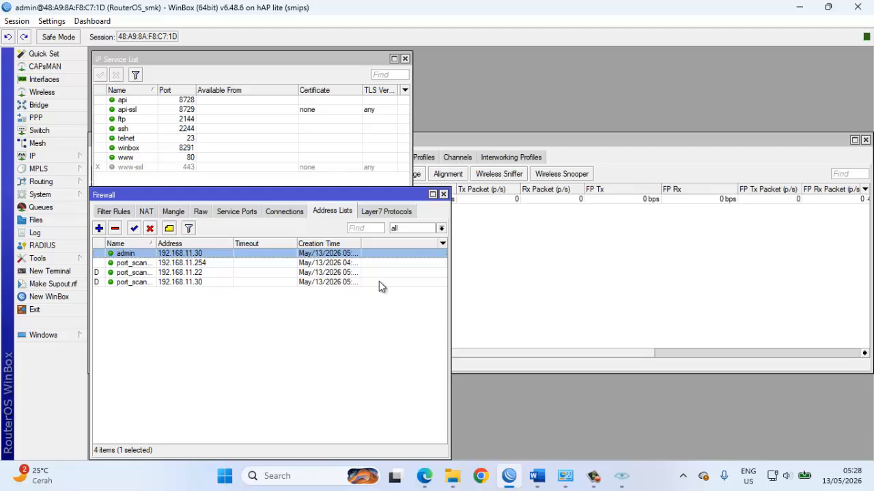
Switch to Zenmap and review the port and service results of the latest intense scan.
{"action": "left_click", "coordinate": [621, 476]}
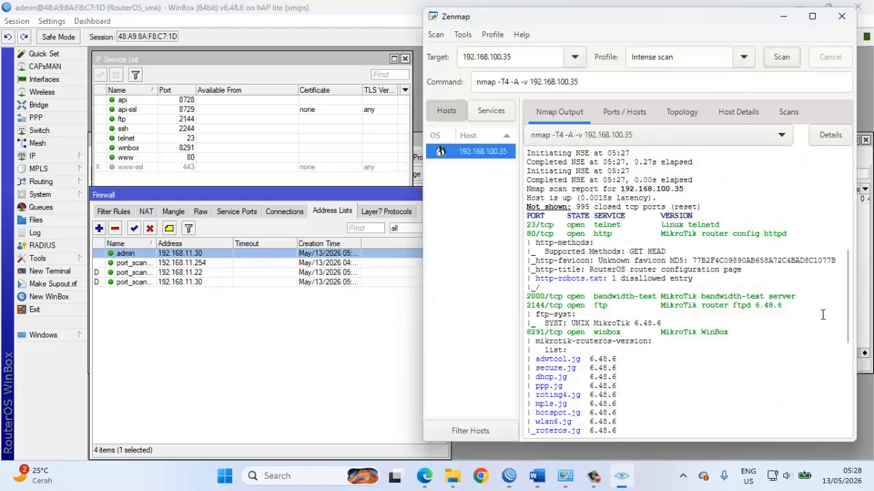
{"action": "scroll", "coordinate": [848, 347], "scroll_direction": "down", "scroll_amount": 2}
{"action": "left_click_drag", "start_coordinate": [848, 347], "coordinate": [828, 319]}
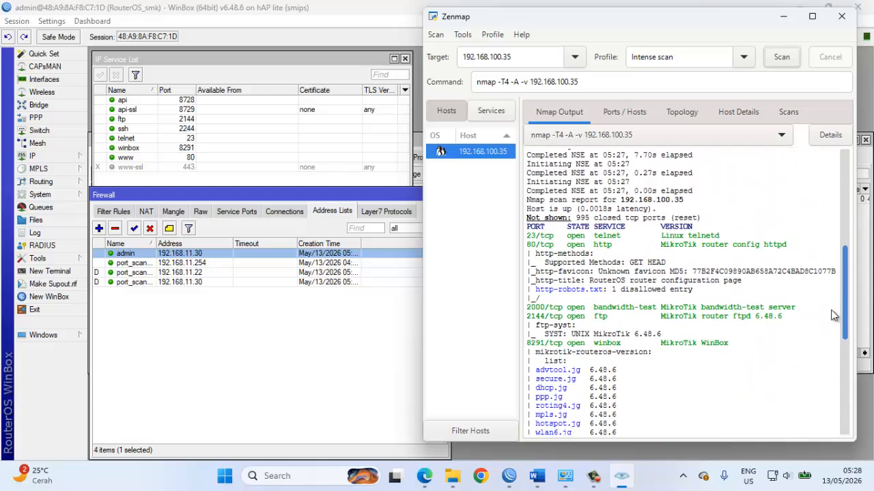
Bring up the open Ethernet status windows in Windows and close both the connection details and the status.
{"action": "left_click", "coordinate": [565, 476]}
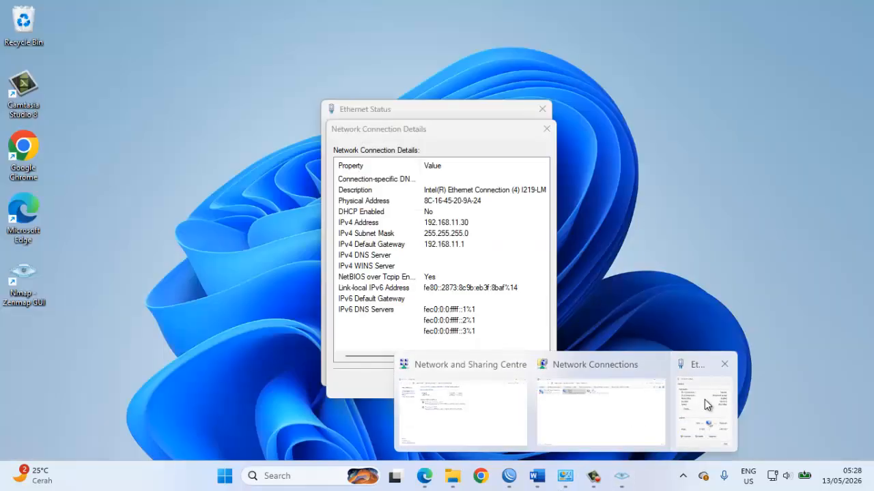
{"action": "left_click", "coordinate": [706, 404]}
{"action": "left_click", "coordinate": [514, 383]}
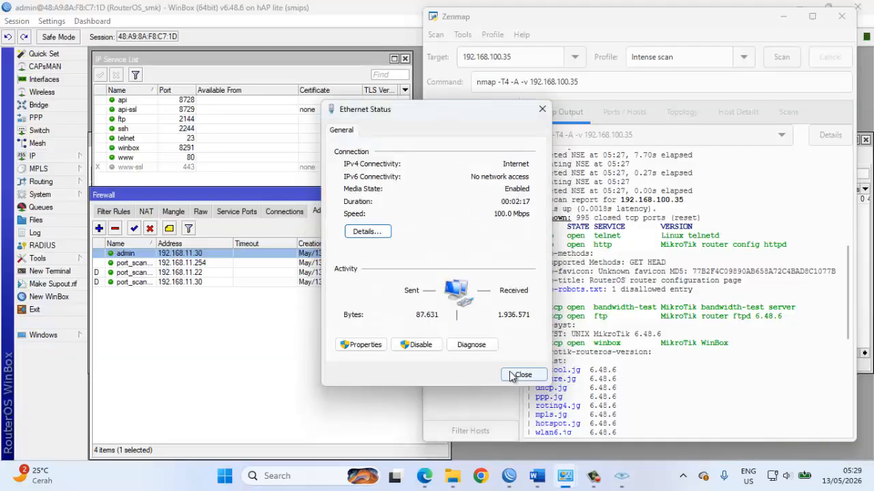
{"action": "left_click", "coordinate": [513, 376]}
In Network Connections, change the last octet of the Ethernet adapter's static IPv4 address and apply the adapter properties.
{"action": "left_click", "coordinate": [565, 475]}
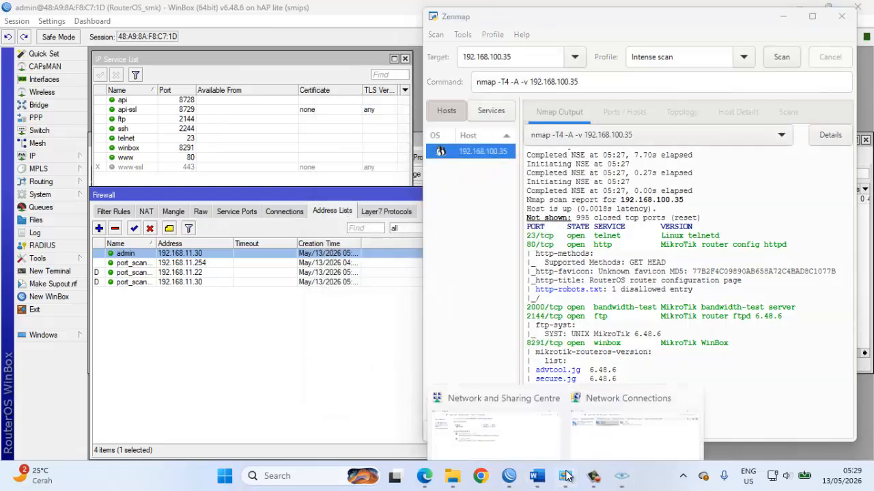
{"action": "left_click", "coordinate": [611, 412]}
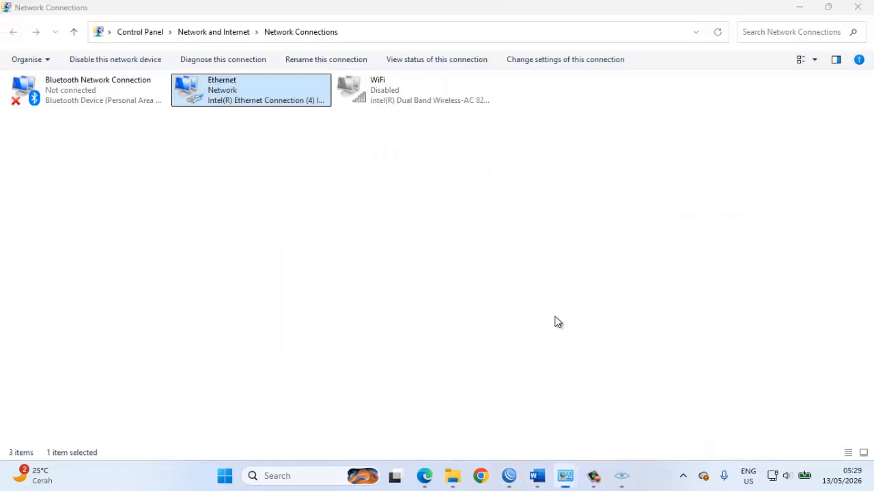
{"action": "right_click", "coordinate": [263, 103]}
{"action": "left_click", "coordinate": [313, 229]}
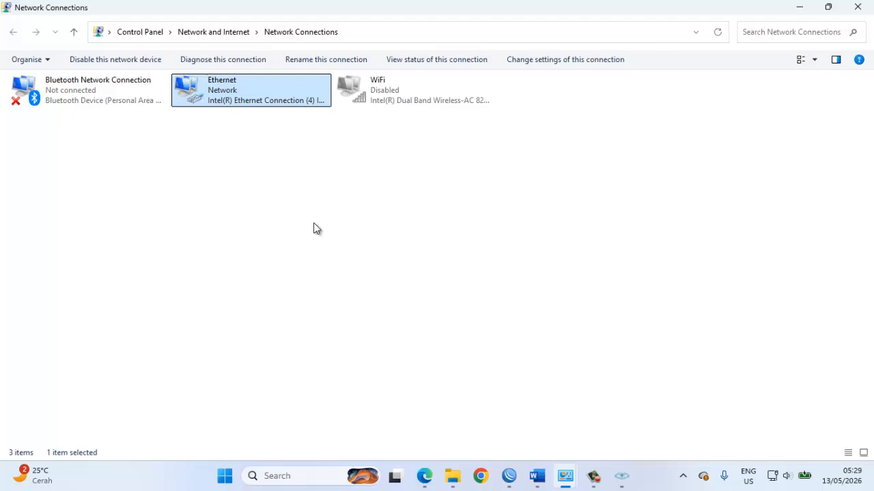
{"action": "double_click", "coordinate": [162, 218]}
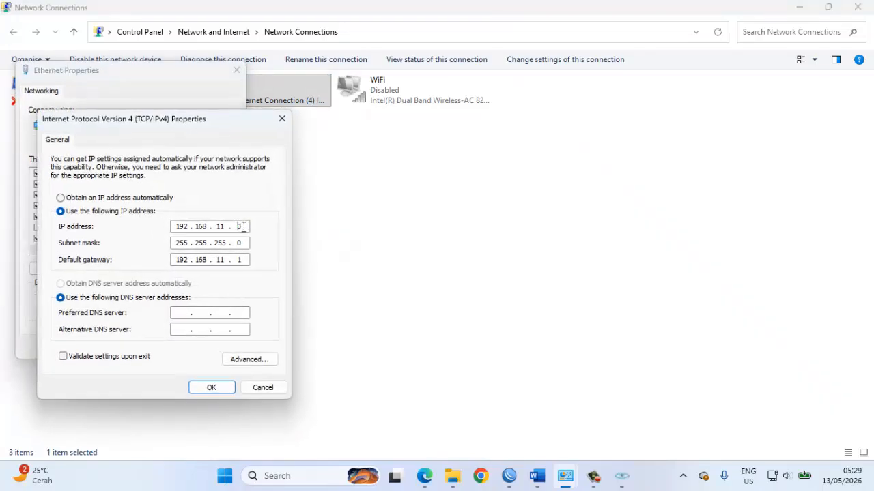
{"action": "left_click", "coordinate": [216, 388]}
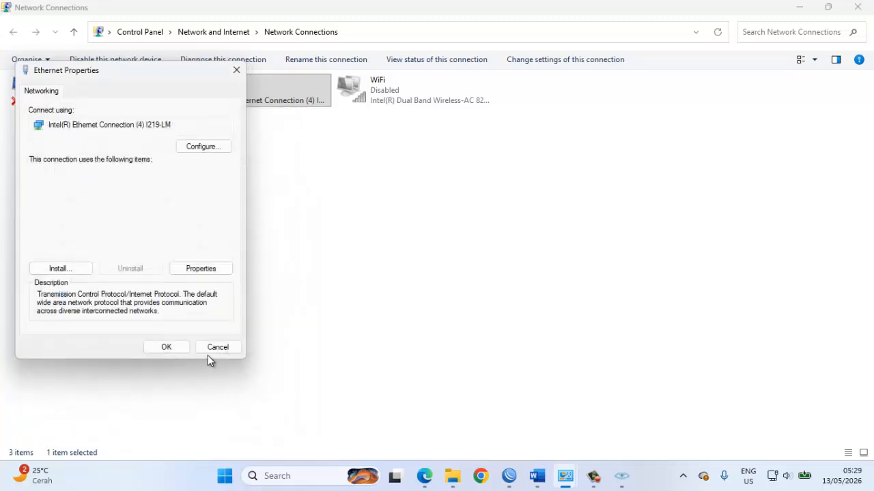
{"action": "left_click", "coordinate": [176, 347]}
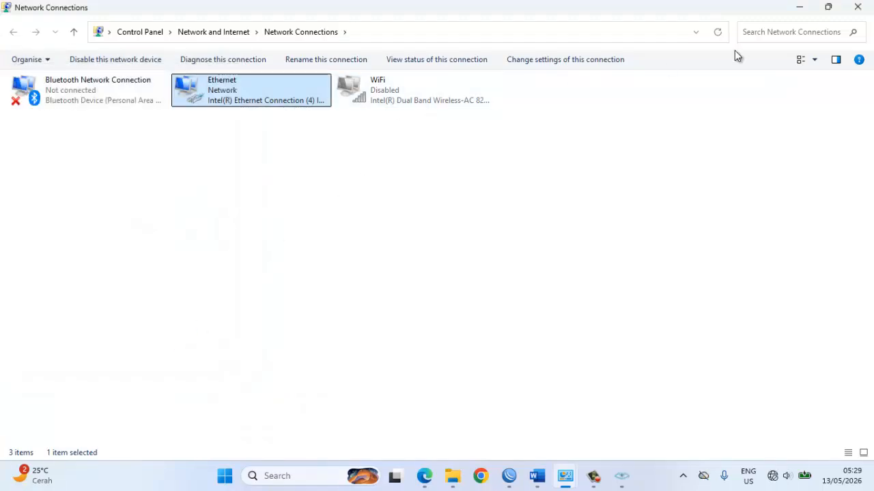
Disable the Ethernet adapter in Network Connections and enable it again to restart the connection.
{"action": "right_click", "coordinate": [281, 85]}
{"action": "left_click", "coordinate": [314, 94]}
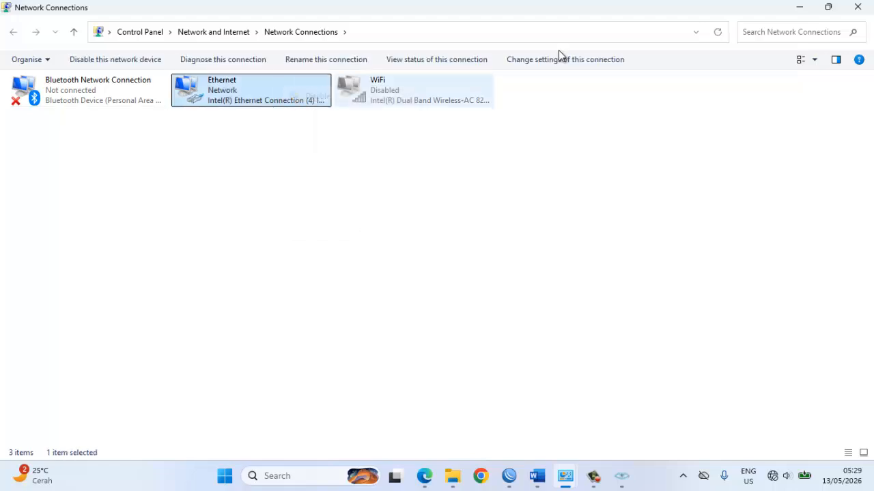
{"action": "right_click", "coordinate": [265, 102]}
{"action": "left_click", "coordinate": [290, 111]}
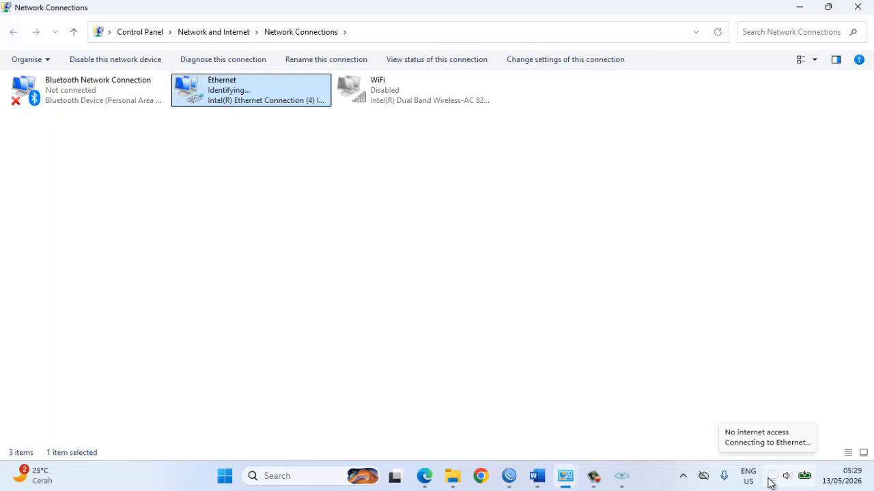
Check the Ethernet adapter's IPv4 address in its connection details, then close the details and status windows.
{"action": "right_click", "coordinate": [213, 90]}
{"action": "left_click", "coordinate": [245, 112]}
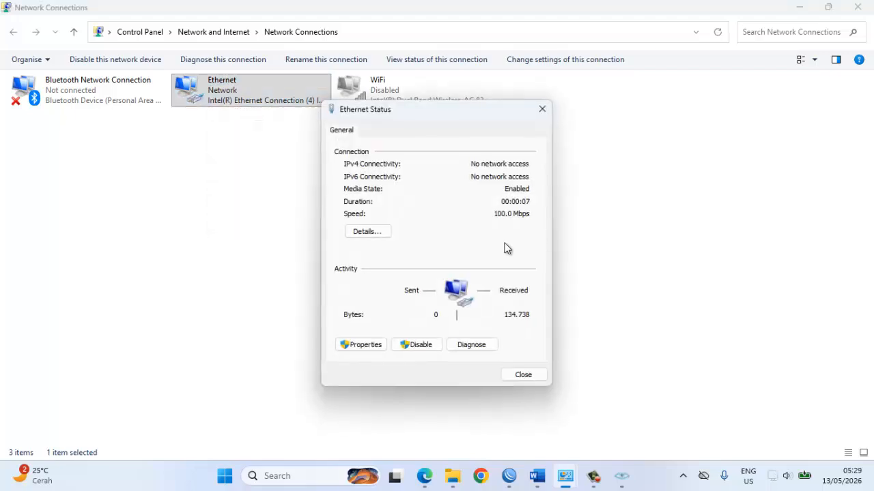
{"action": "left_click", "coordinate": [368, 231]}
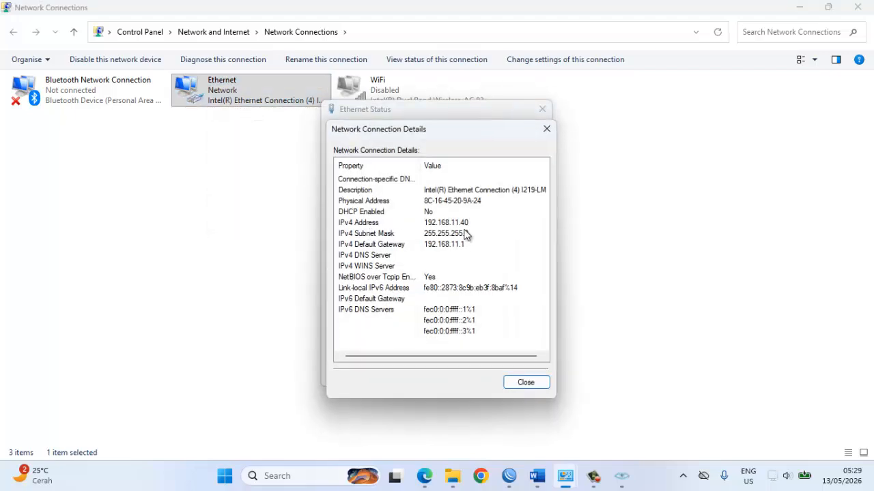
{"action": "left_click", "coordinate": [543, 130]}
{"action": "left_click", "coordinate": [542, 109]}
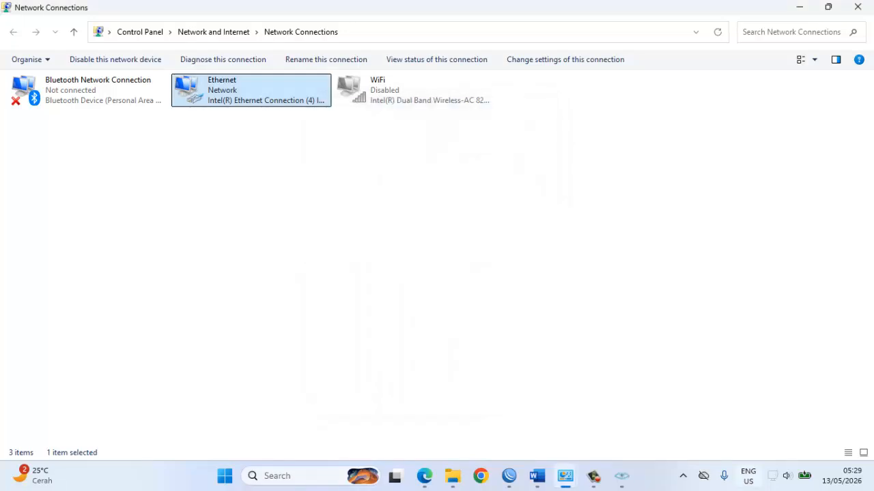
Switch to Zenmap and start another Intense scan of 192.168.100.35.
{"action": "mouse_move", "coordinate": [599, 479]}
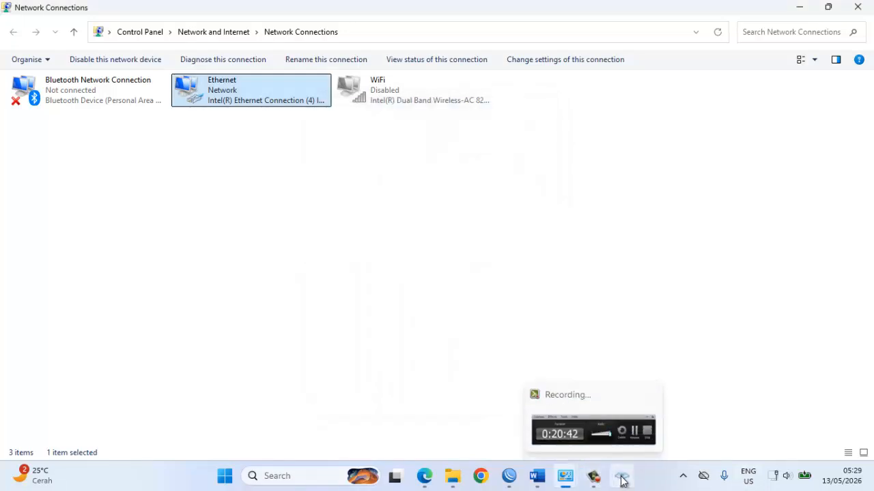
{"action": "left_click", "coordinate": [621, 478]}
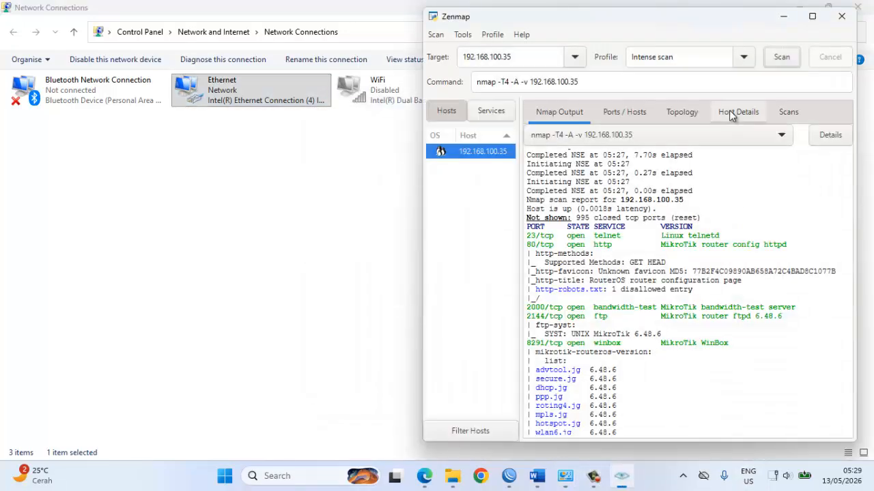
{"action": "left_click", "coordinate": [779, 58]}
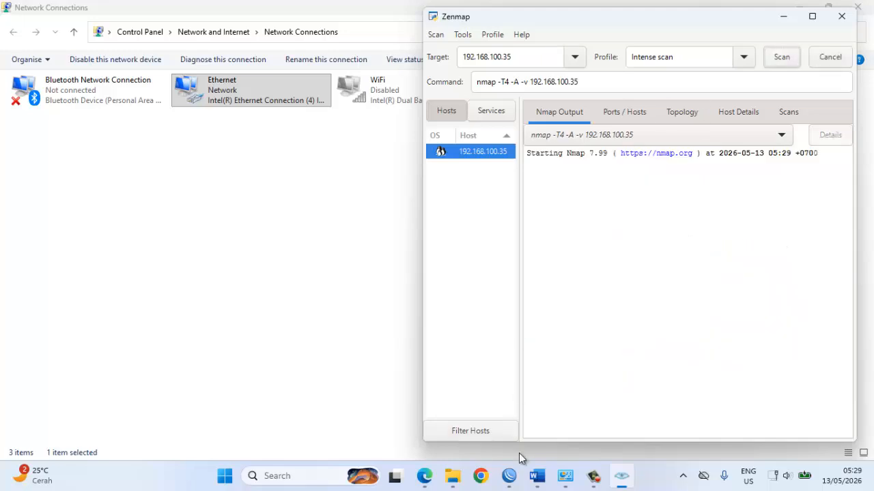
While the scan runs, compare its progress with the address lists and filter rules in WinBox's firewall.
{"action": "left_click", "coordinate": [509, 476]}
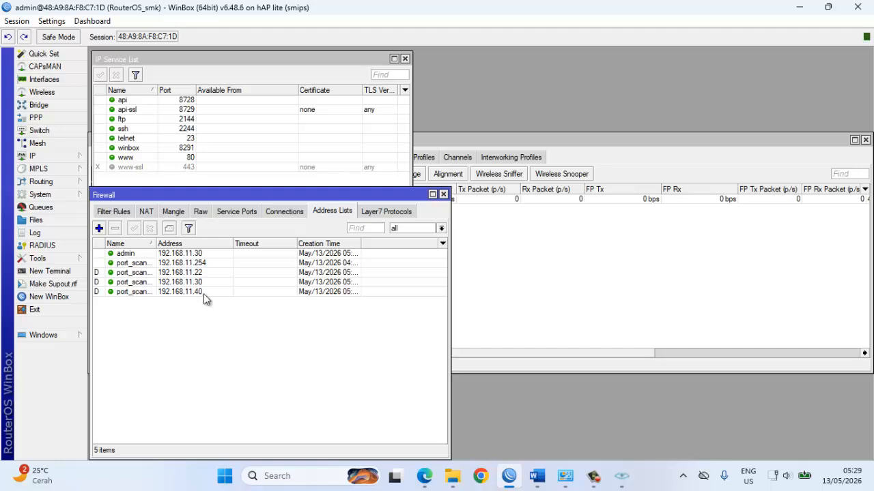
{"action": "left_click", "coordinate": [621, 476]}
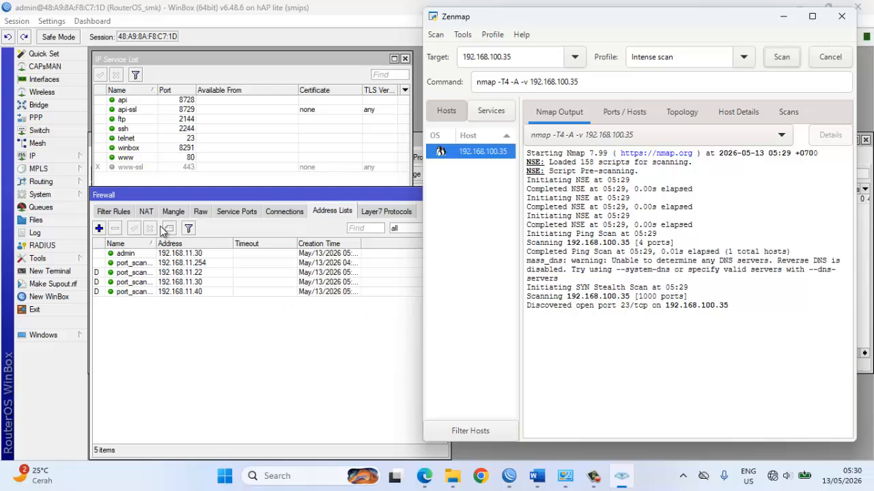
{"action": "left_click", "coordinate": [120, 215]}
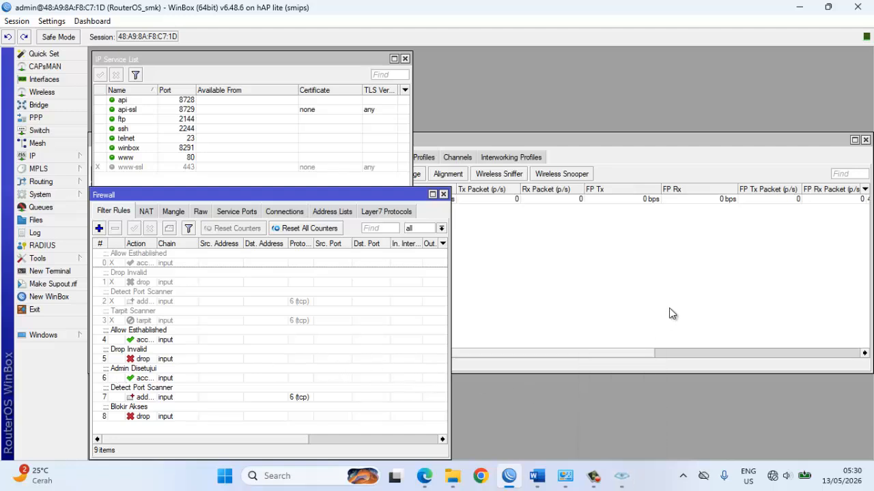
{"action": "left_click", "coordinate": [621, 476]}
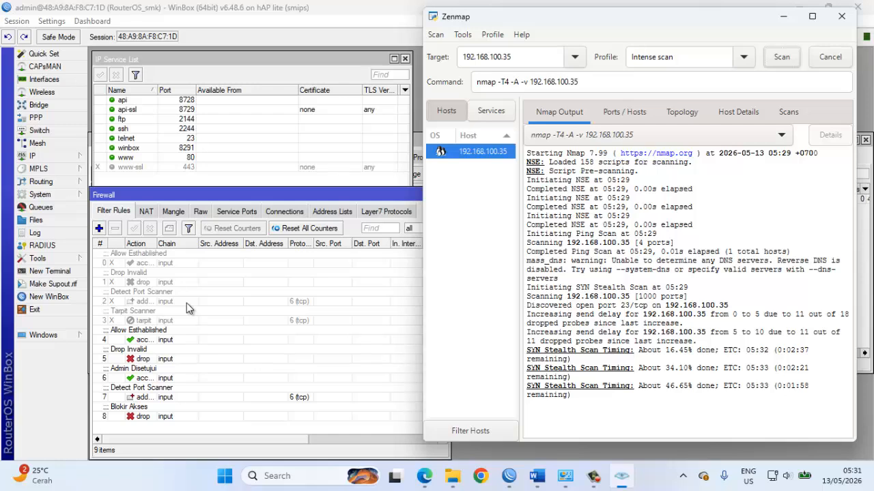
{"action": "left_click", "coordinate": [333, 214]}
{"action": "left_click", "coordinate": [333, 212]}
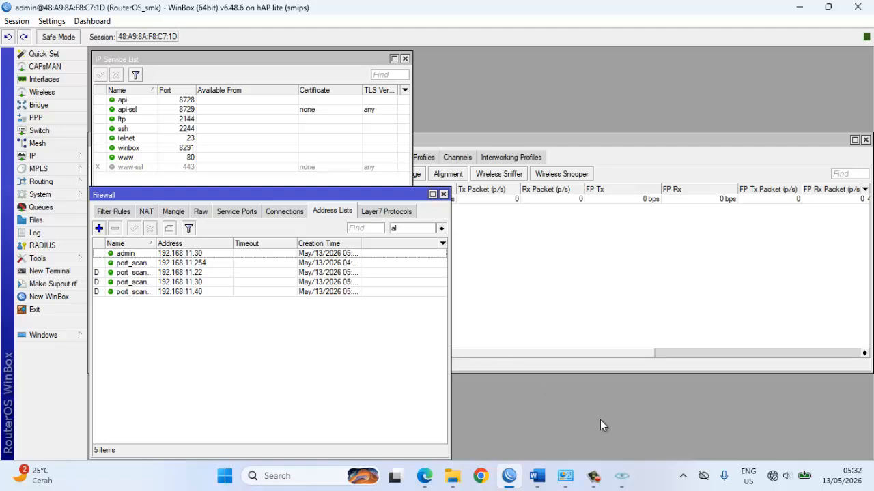
Switch to Zenmap and review the Nmap output of the 192.168.100.35 scan from its start to the final port results.
{"action": "left_click", "coordinate": [621, 476]}
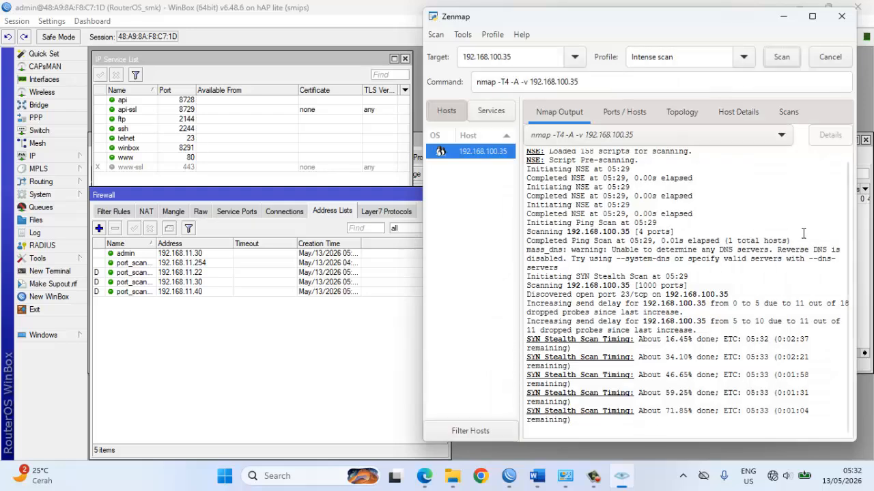
{"action": "left_click_drag", "start_coordinate": [845, 236], "coordinate": [832, 288]}
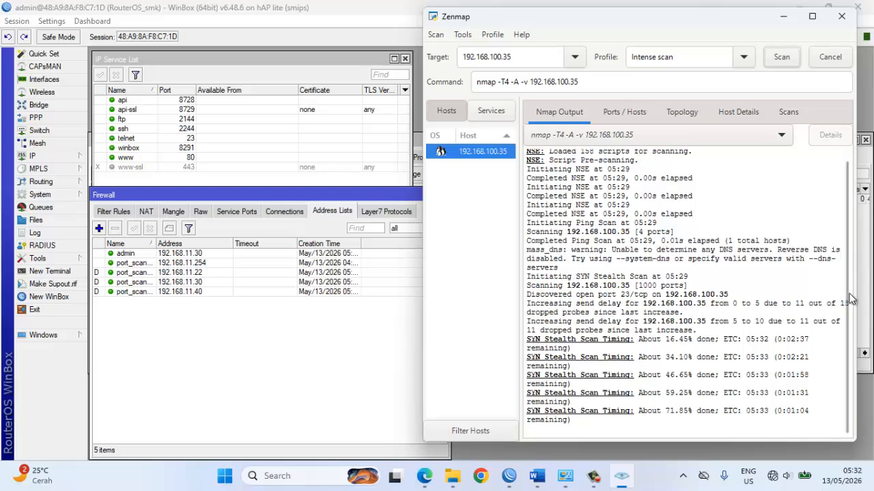
{"action": "left_click_drag", "start_coordinate": [845, 276], "coordinate": [832, 336]}
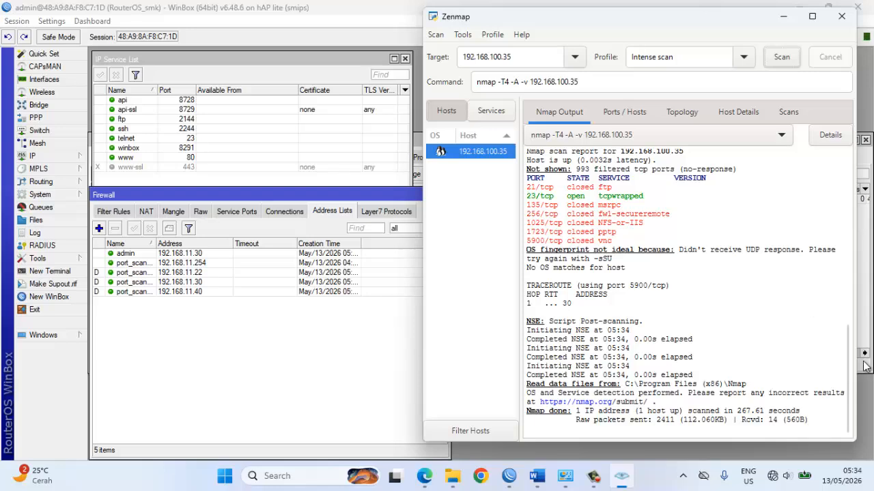
{"action": "left_click_drag", "start_coordinate": [845, 367], "coordinate": [845, 150]}
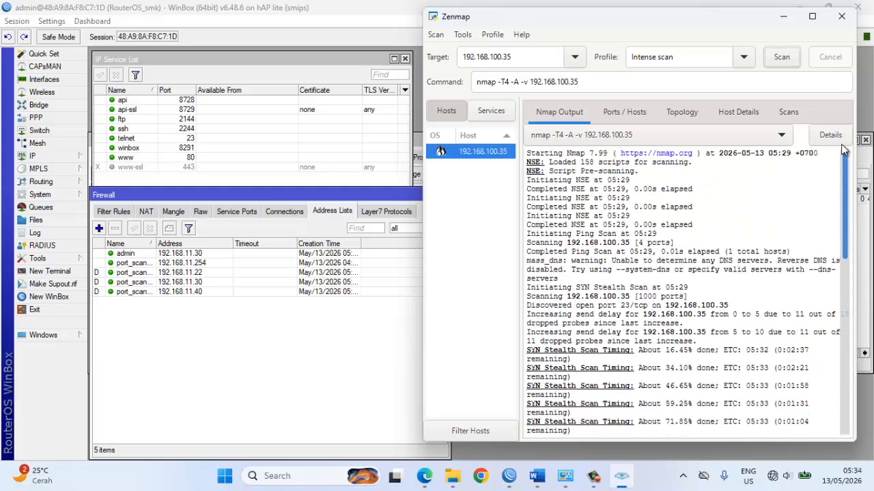
{"action": "left_click", "coordinate": [844, 412]}
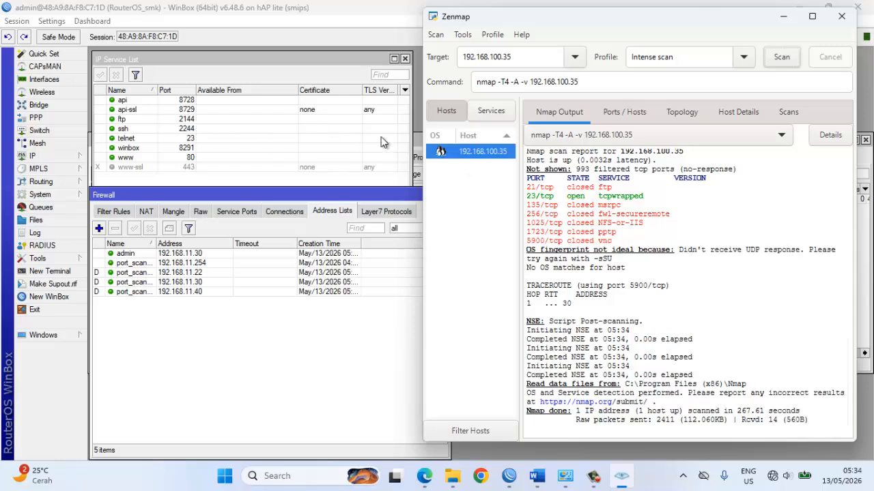
{"action": "left_click", "coordinate": [595, 483]}
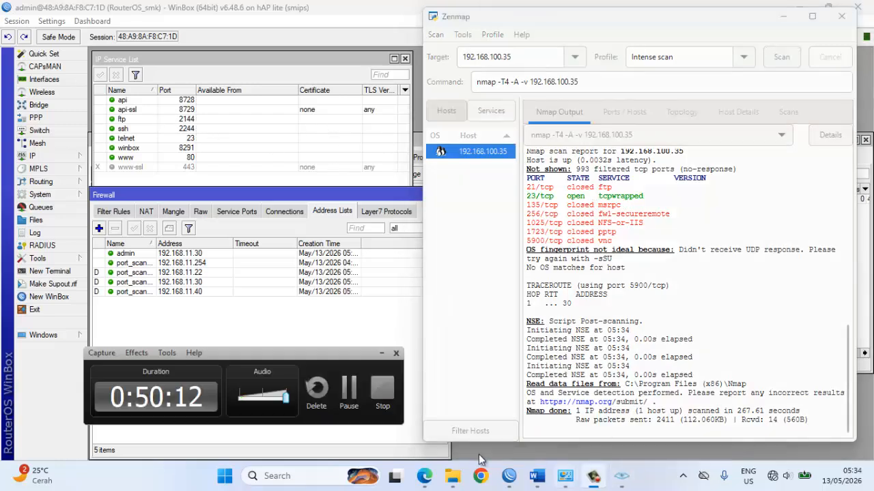